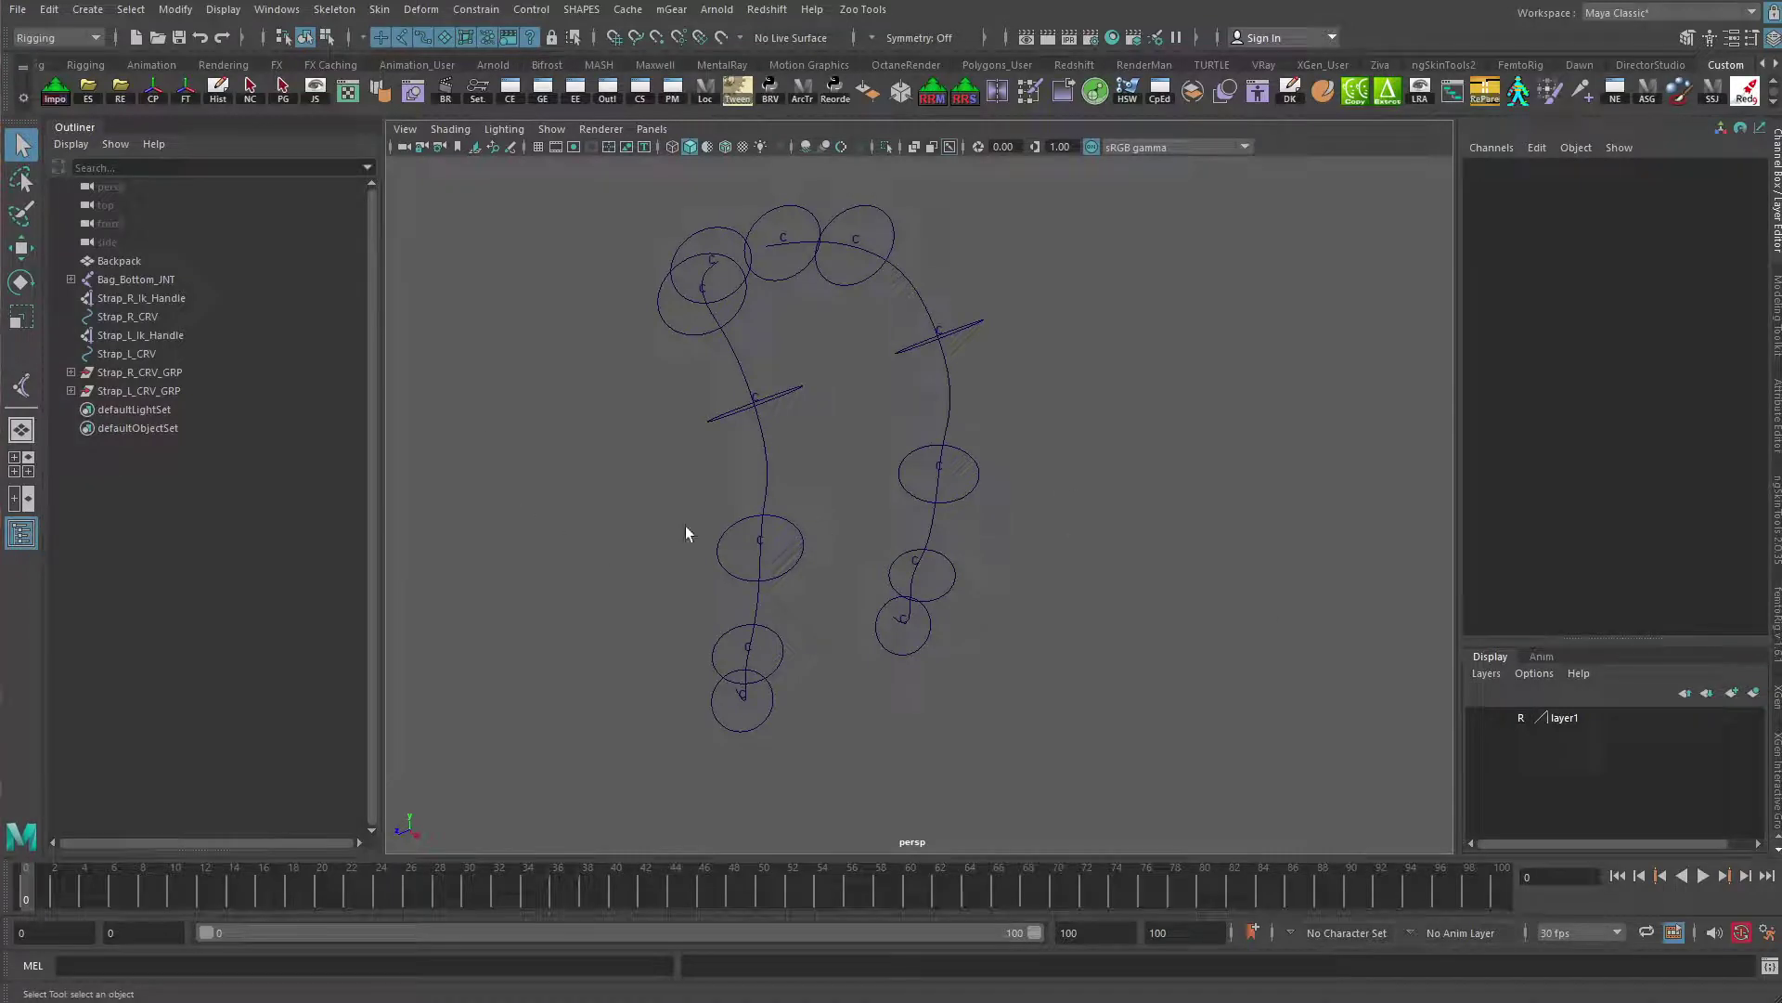
# Try moving the controls Strap_L_CRV_04 and Strap_R_CRV_04 on the two backpack straps, undoing each move
pyautogui.keyDown('alt'); pyautogui.moveTo(688, 529); pyautogui.dragTo(897, 567); pyautogui.keyUp('alt')
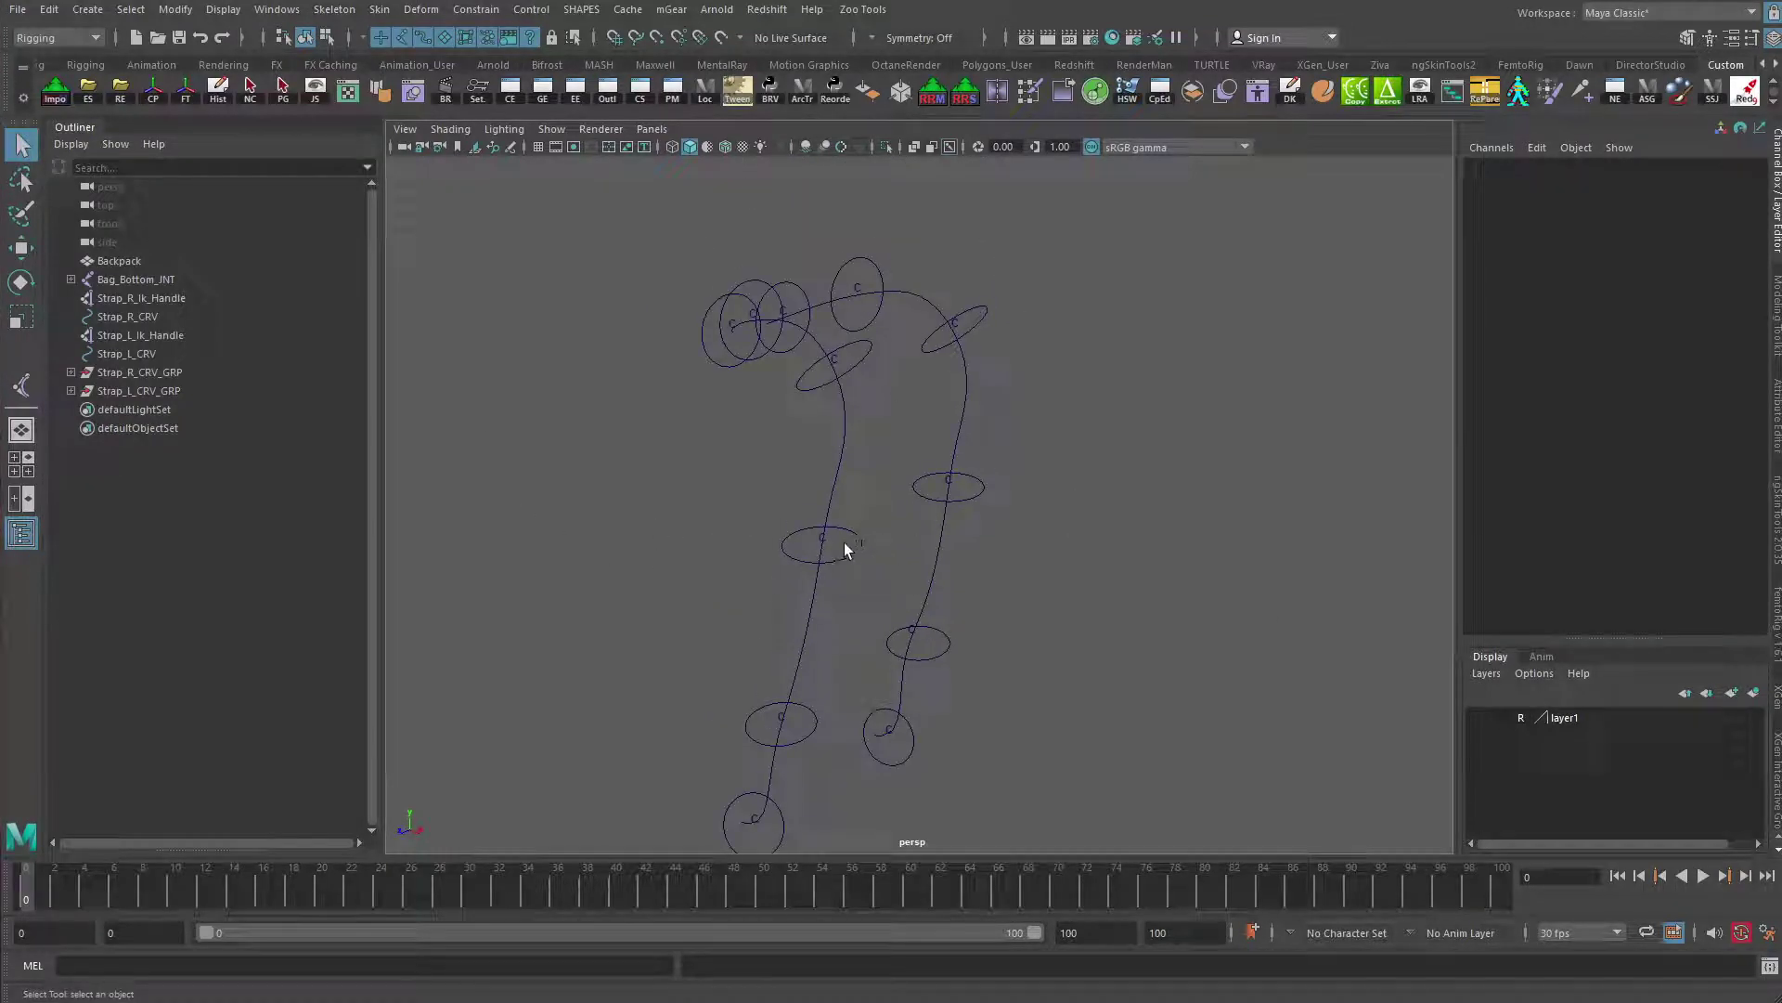
pyautogui.click(856, 560)
pyautogui.press('w')
pyautogui.moveTo(823, 543); pyautogui.dragTo(870, 573)
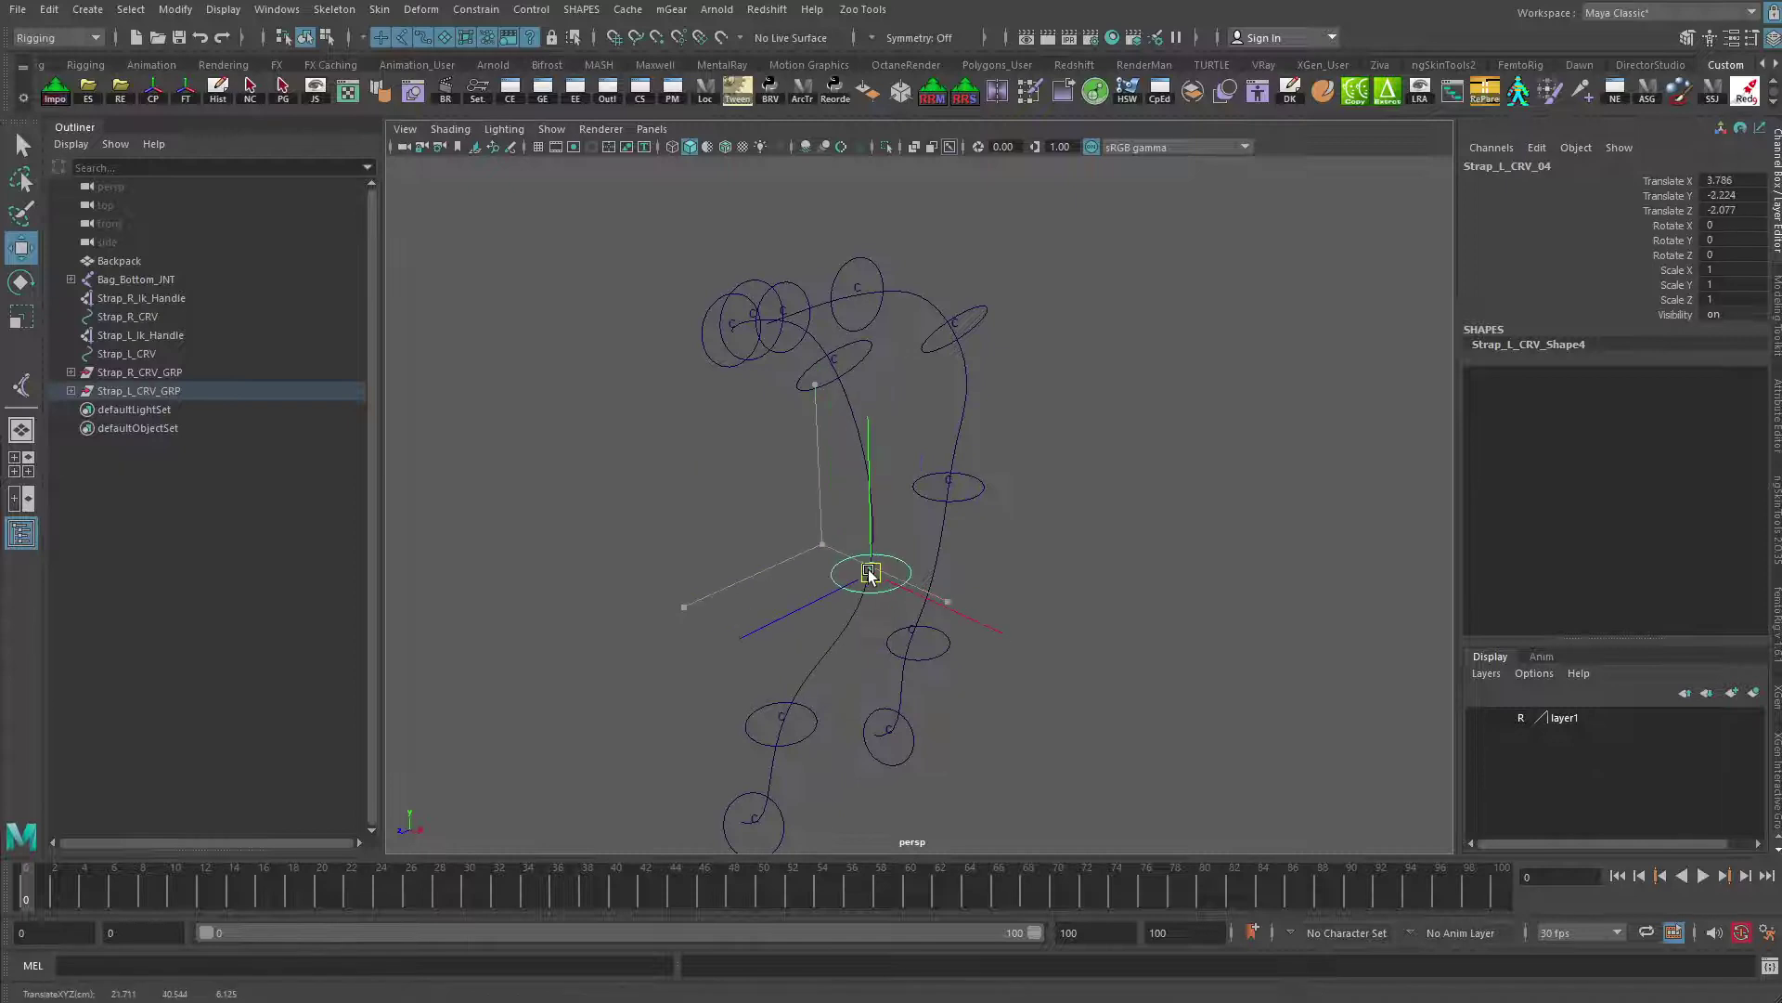
pyautogui.hotkey('ctrl', 'z')
pyautogui.click(977, 484)
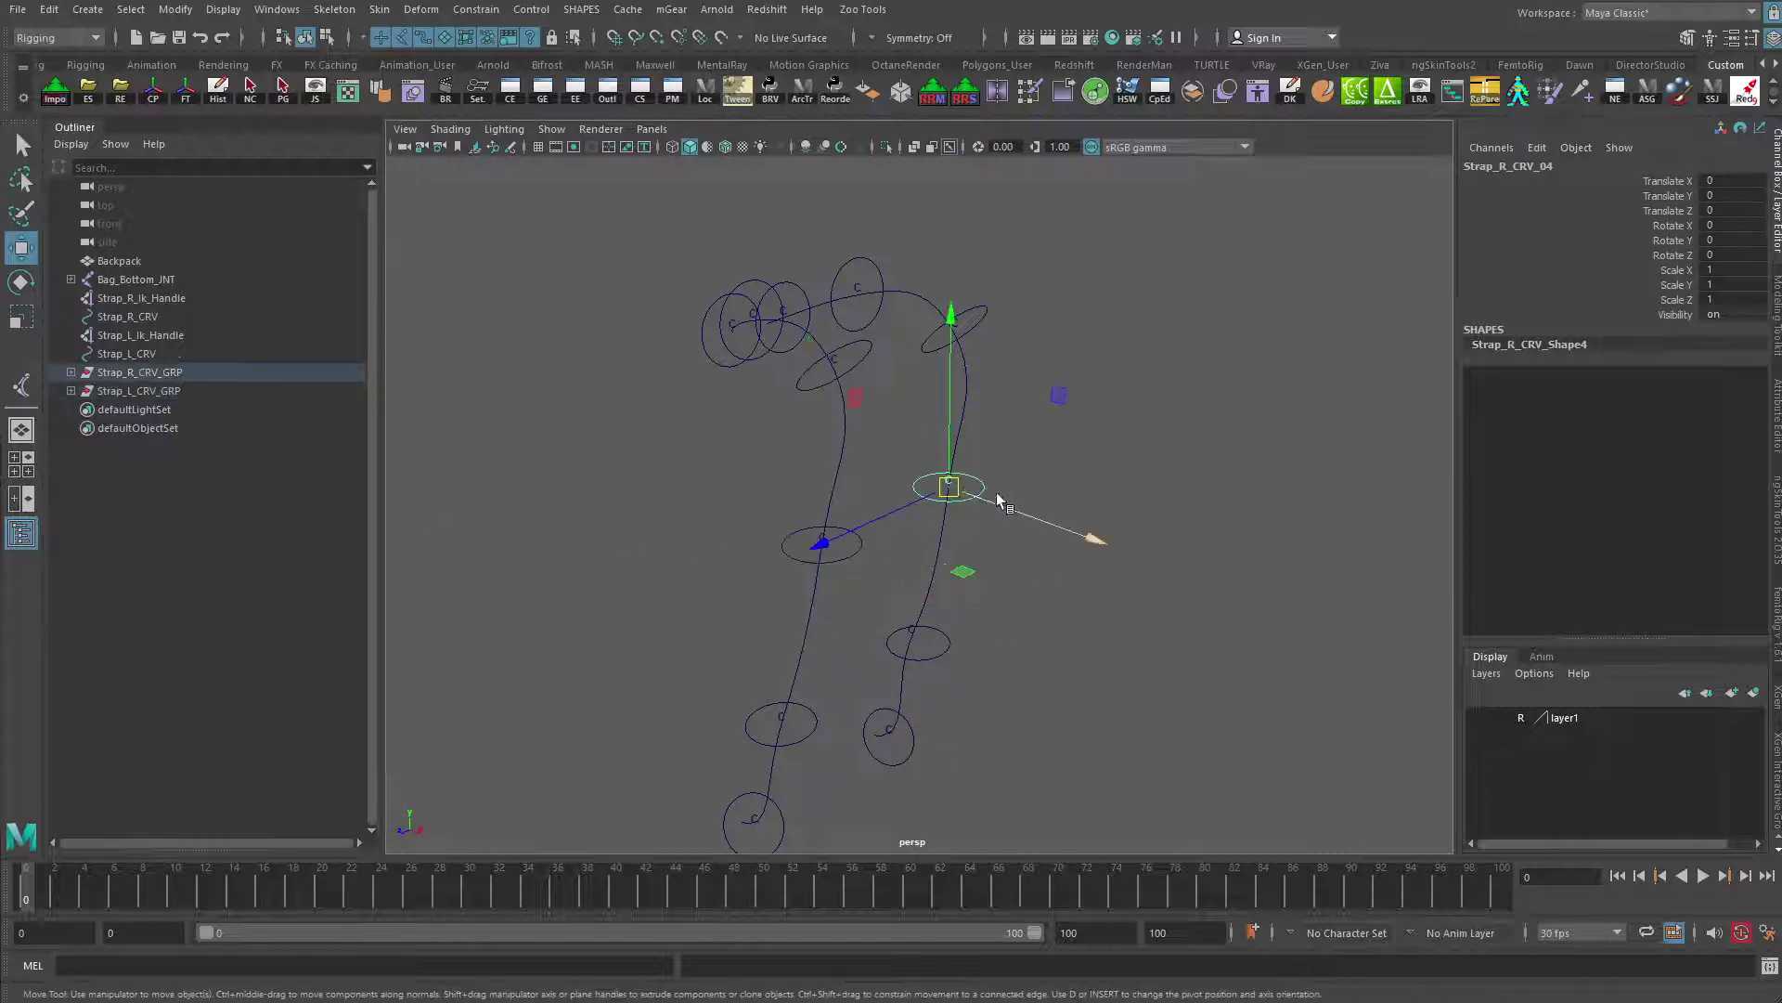
pyautogui.moveTo(995, 493); pyautogui.dragTo(995, 518)
pyautogui.hotkey('ctrl', 'z')
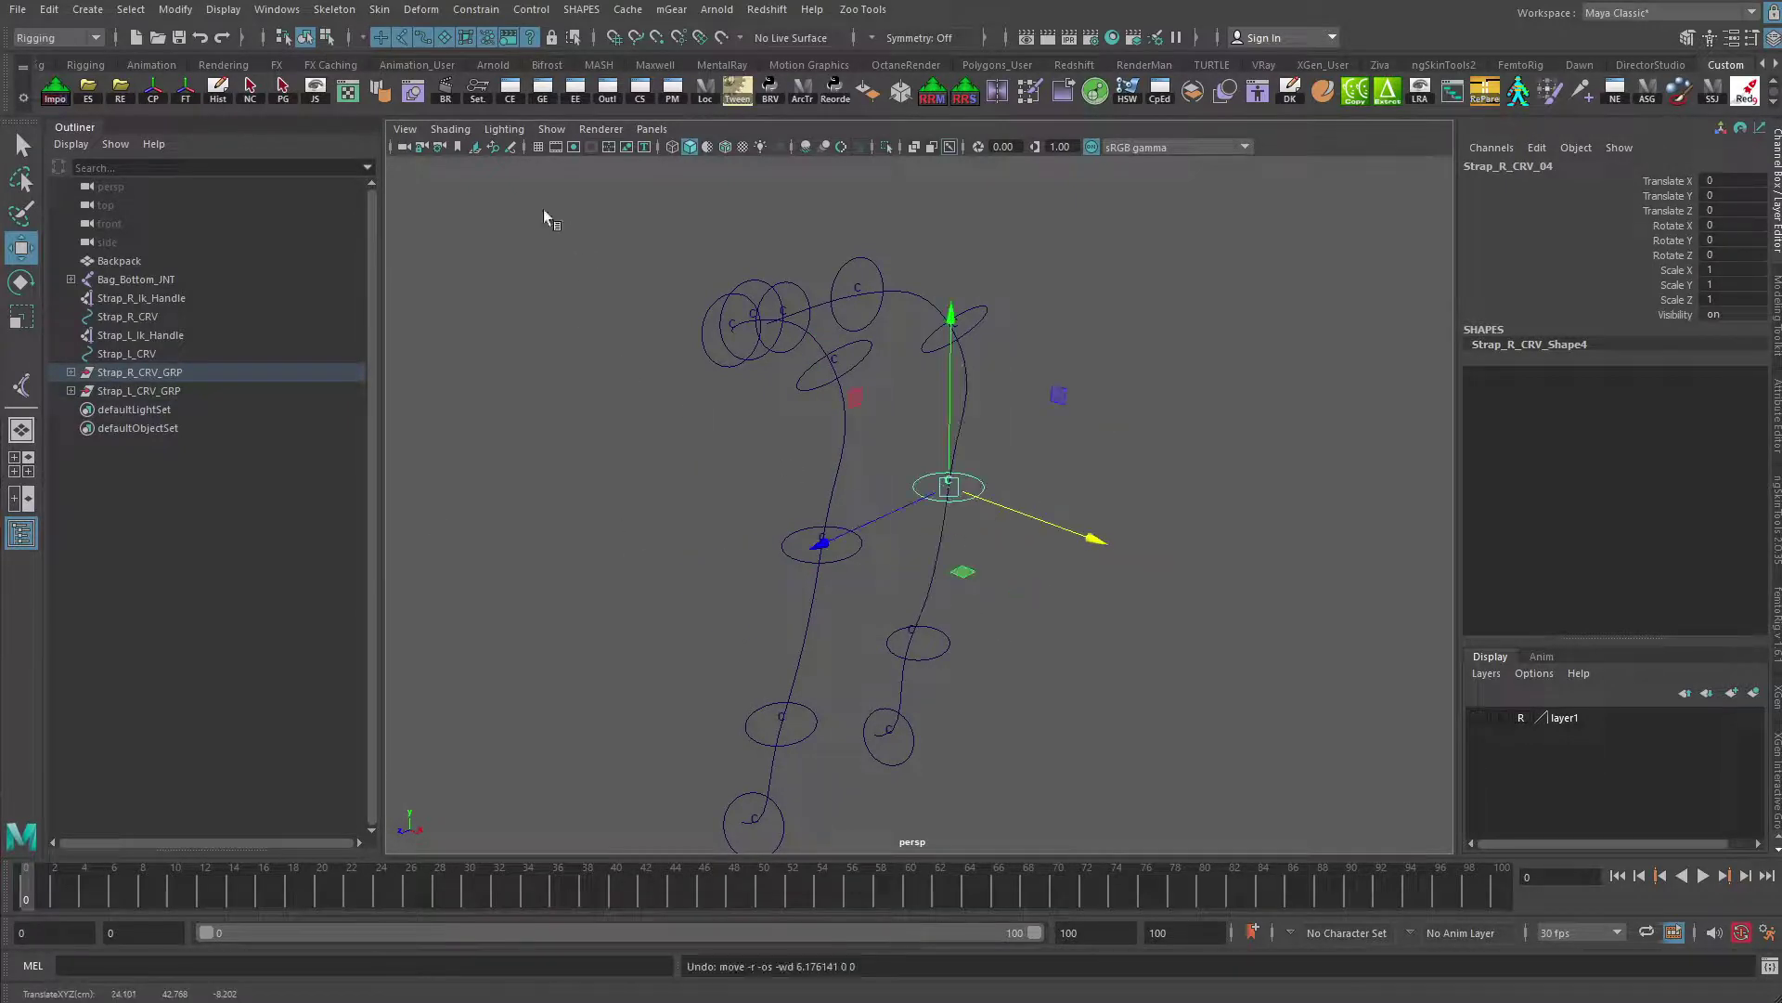
# Show the backpack mesh in the perspective view and turn off the display of deformers
pyautogui.hotkey('alt', '1')
pyautogui.hotkey('alt', '1')
pyautogui.keyDown('alt'); pyautogui.moveTo(705, 443); pyautogui.dragTo(790, 475); pyautogui.keyUp('alt')
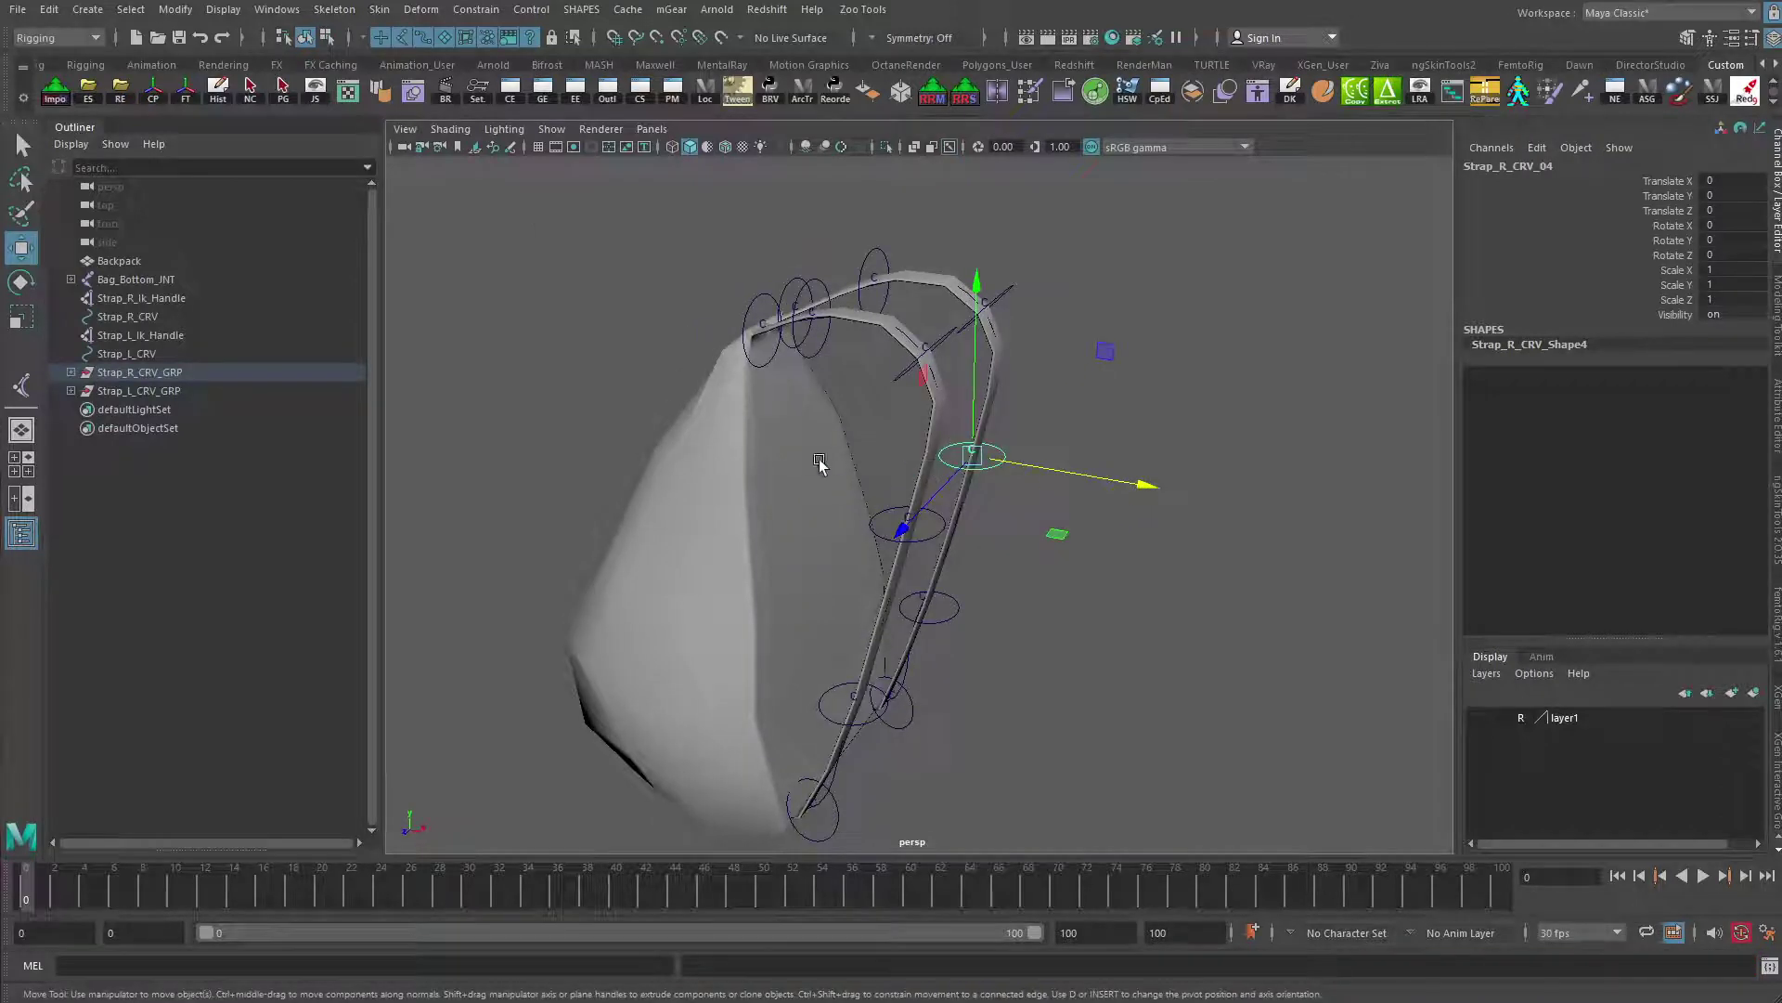
pyautogui.keyDown('alt'); pyautogui.moveTo(654, 336); pyautogui.dragTo(617, 204); pyautogui.keyUp('alt')
pyautogui.click(557, 129)
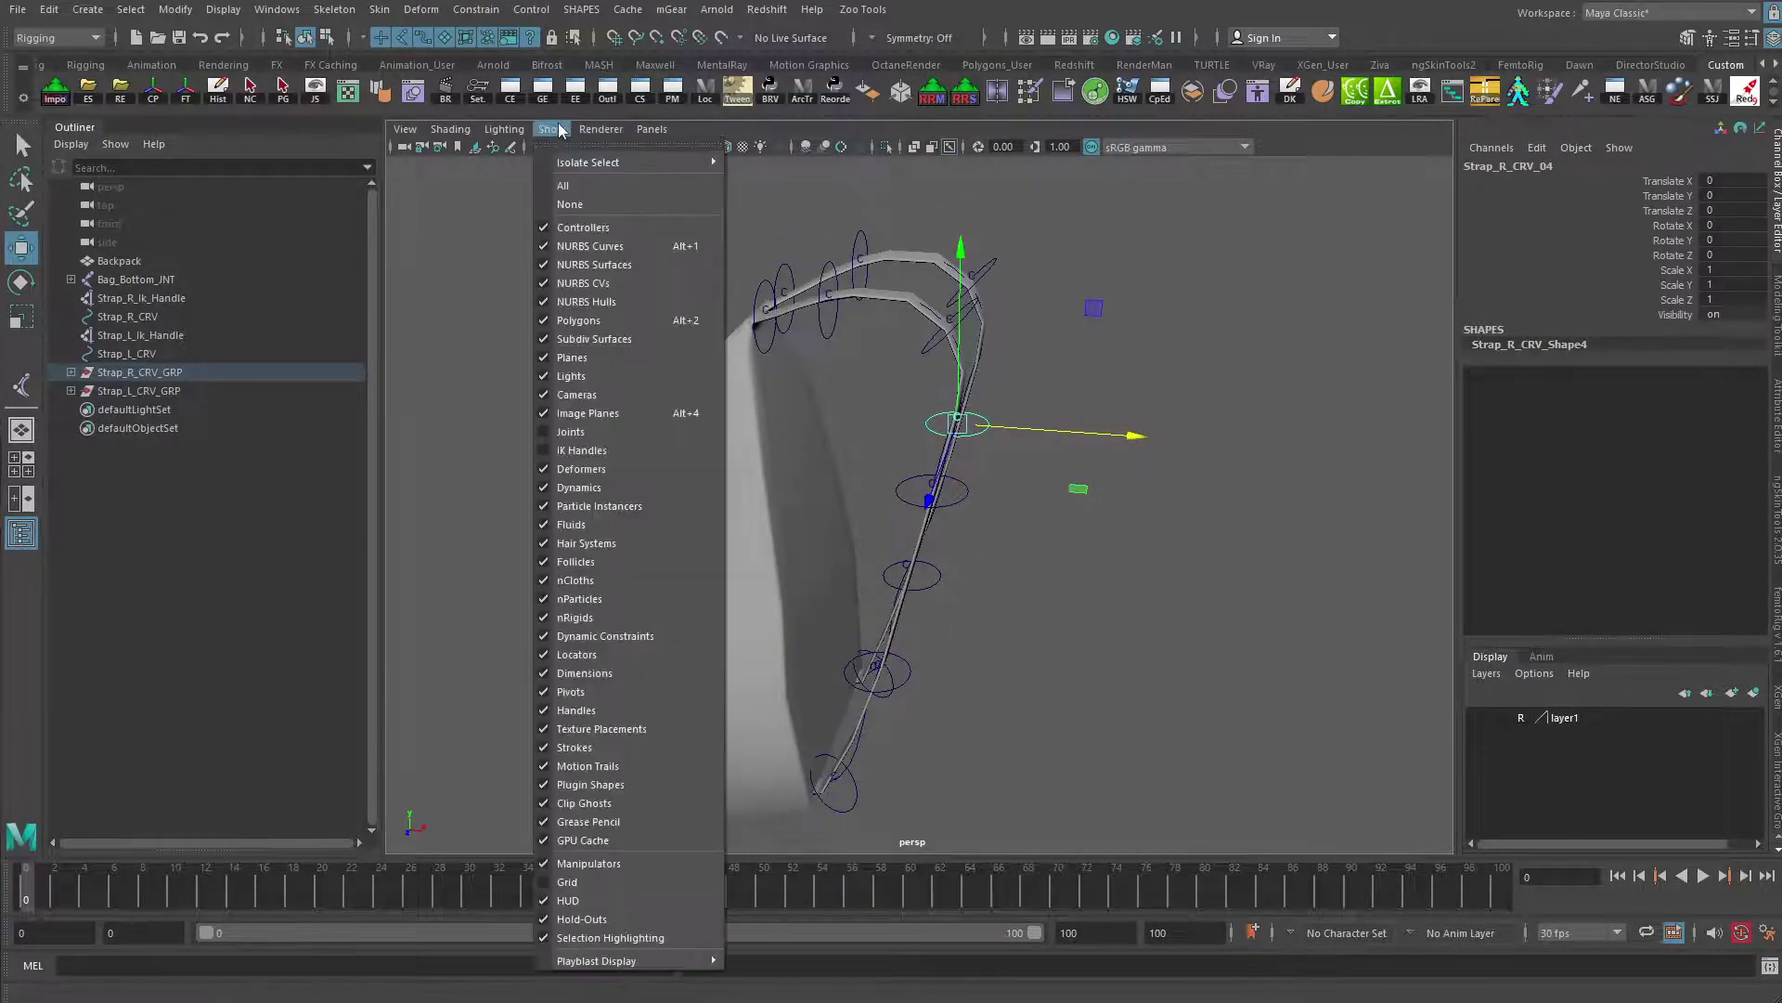
pyautogui.click(581, 468)
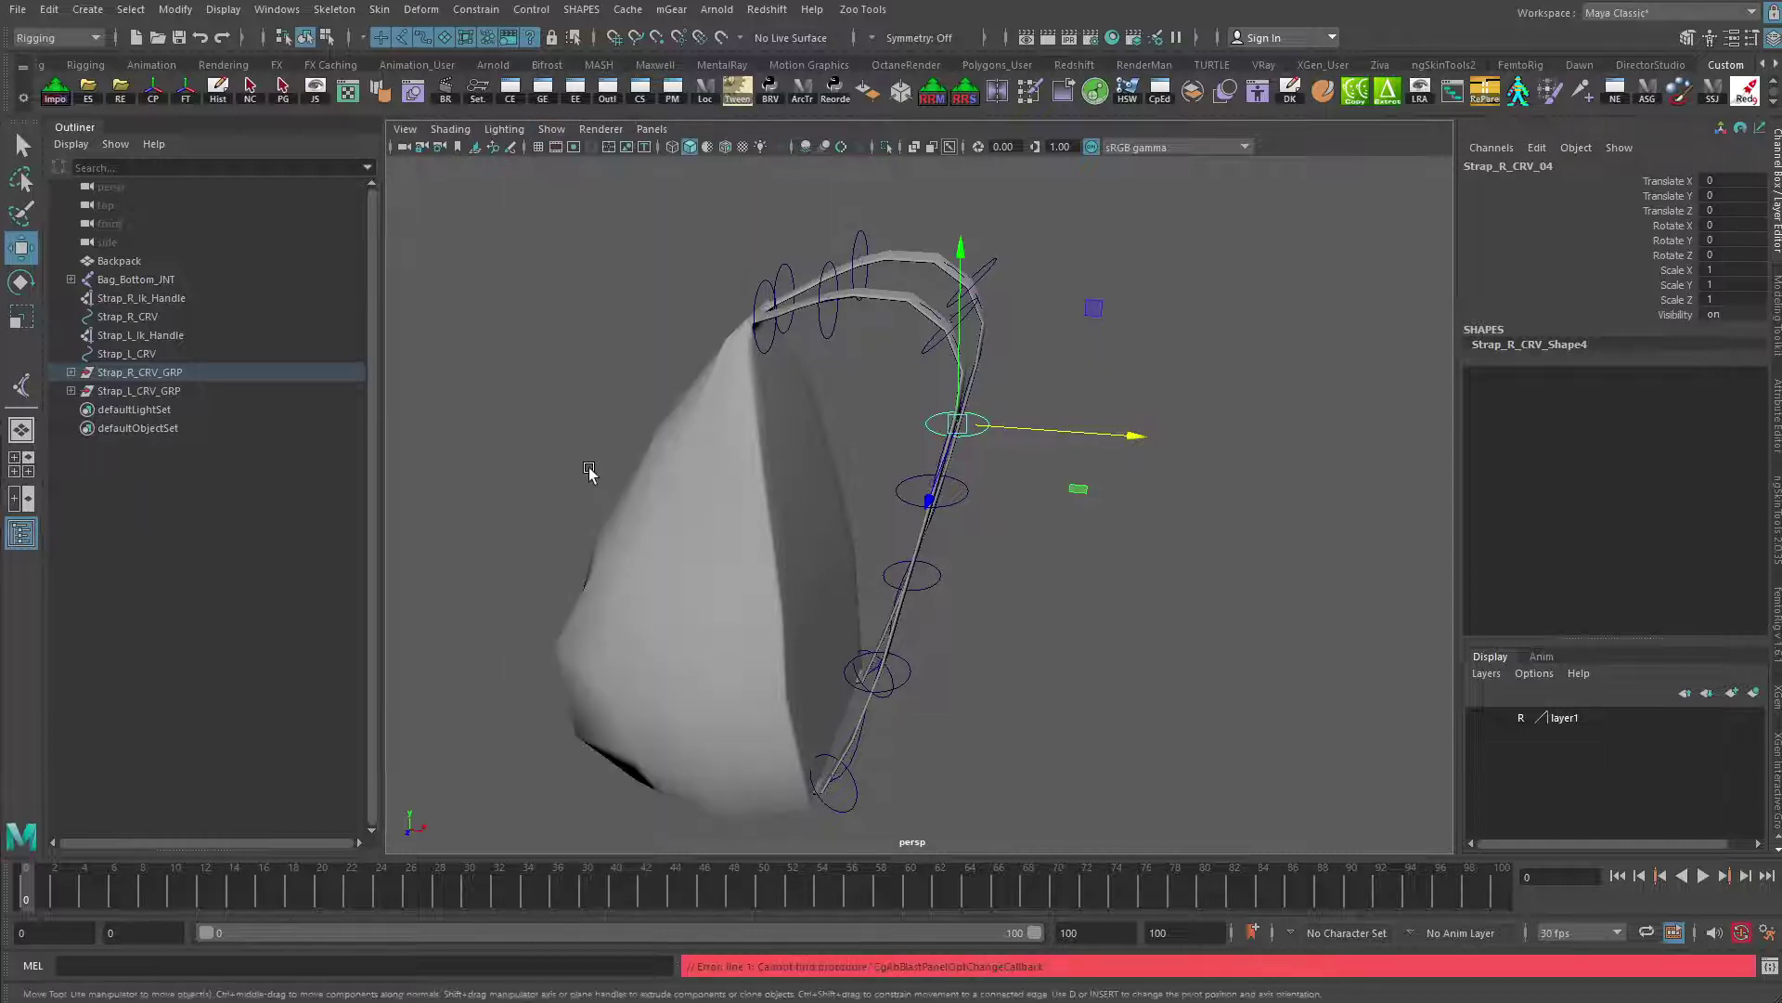
# Expand the Strap_R_CRV_GRP hierarchy, inspect the cluster Strap_R_01_CLUSTER under the first control, and clear the selection
pyautogui.keyDown('shift'); pyautogui.click(71, 373); pyautogui.keyUp('shift')
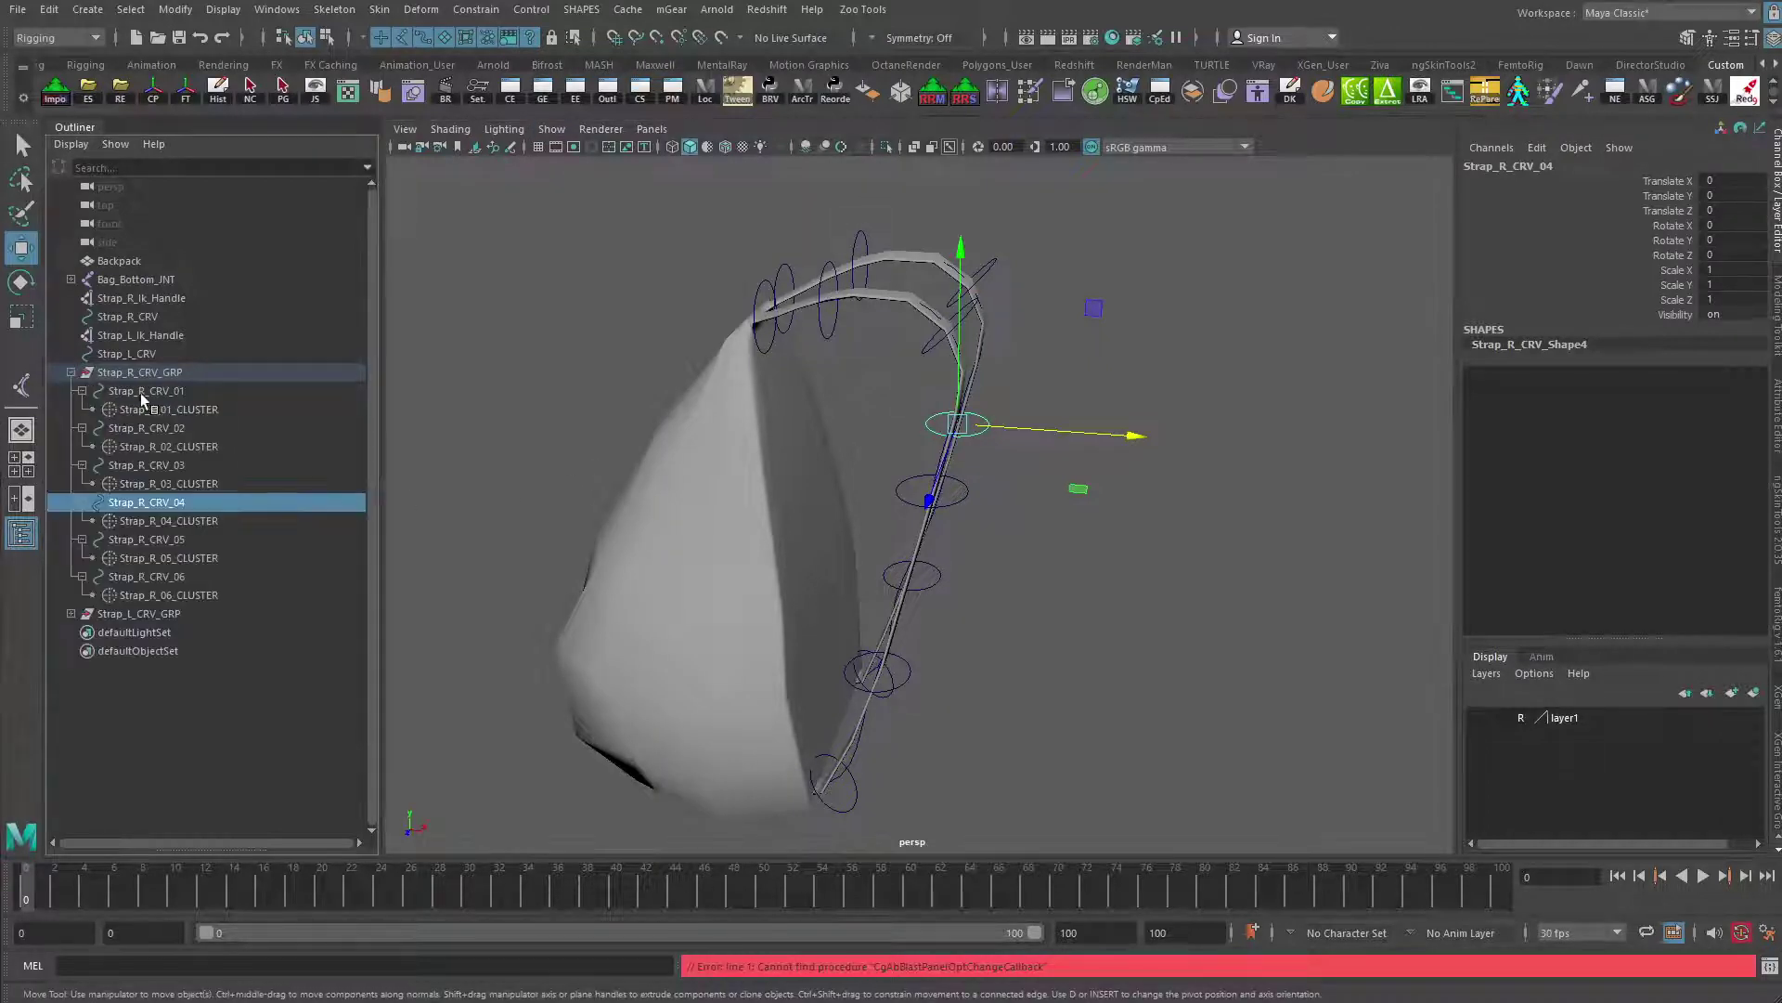
pyautogui.click(150, 408)
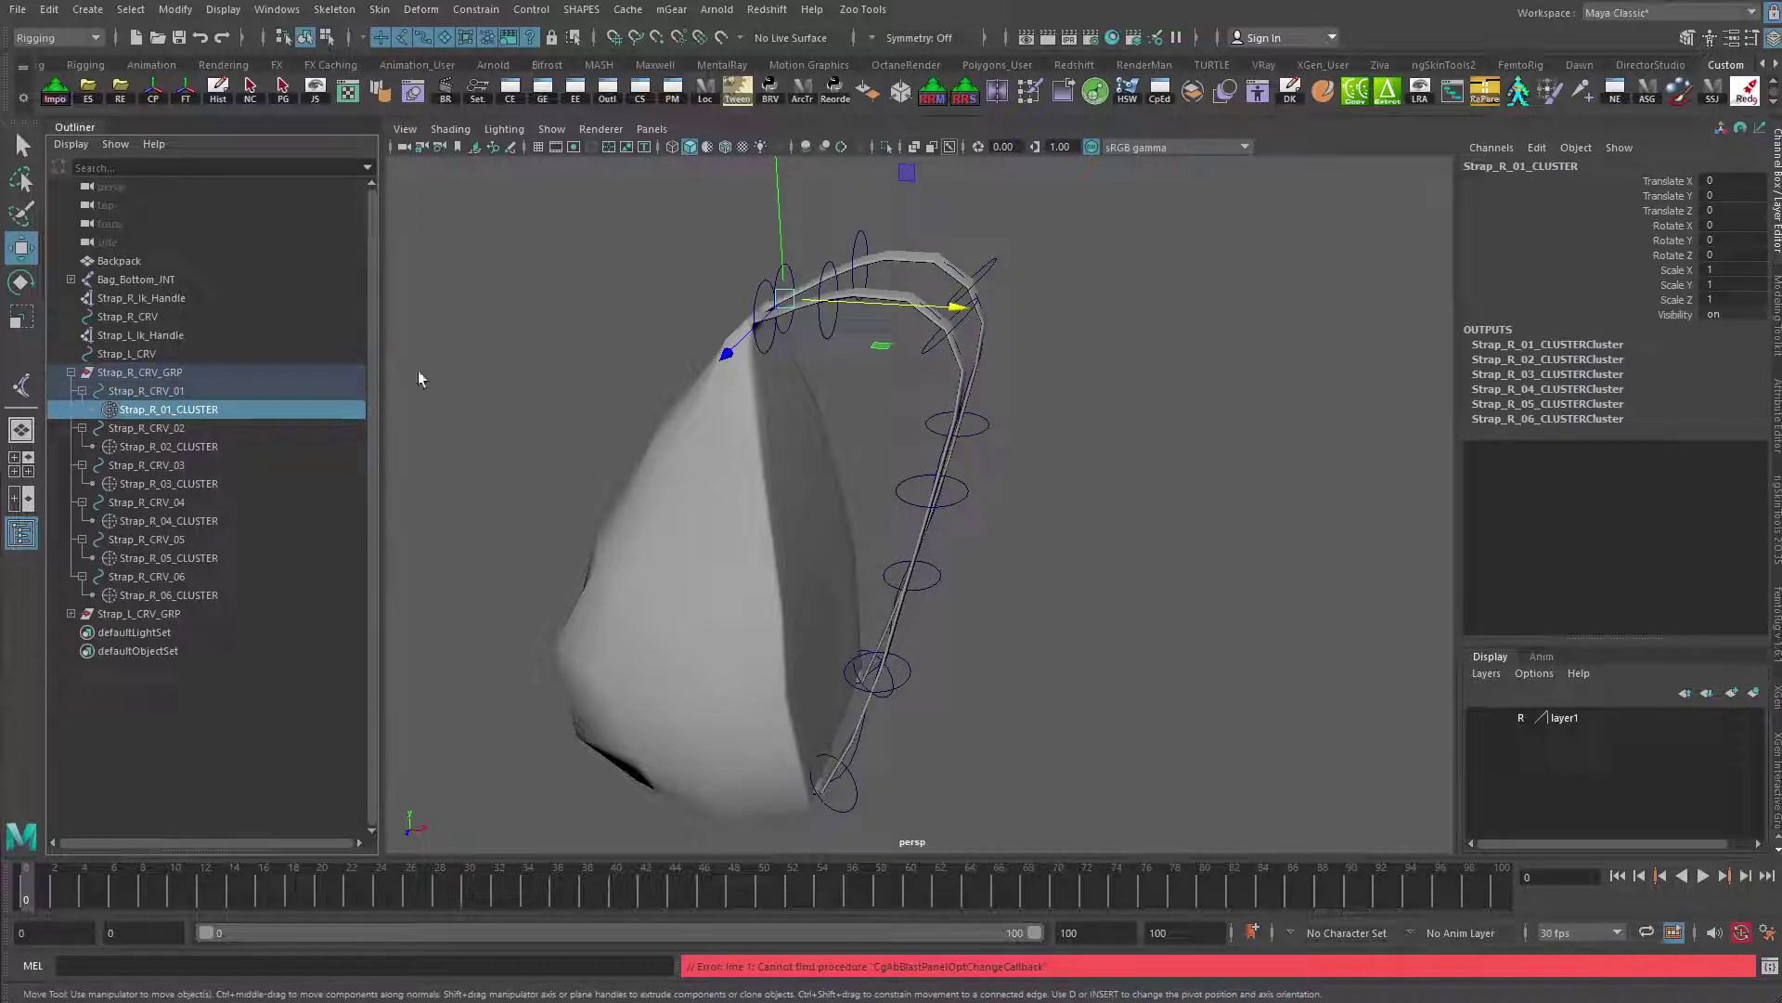
pyautogui.click(634, 419)
# Try moving the strap control Strap_L_CRV_03 to see the strap mesh deform, and undo the move
pyautogui.keyDown('alt'); pyautogui.moveTo(552, 422); pyautogui.dragTo(1002, 350); pyautogui.keyUp('alt')
pyautogui.click(992, 320)
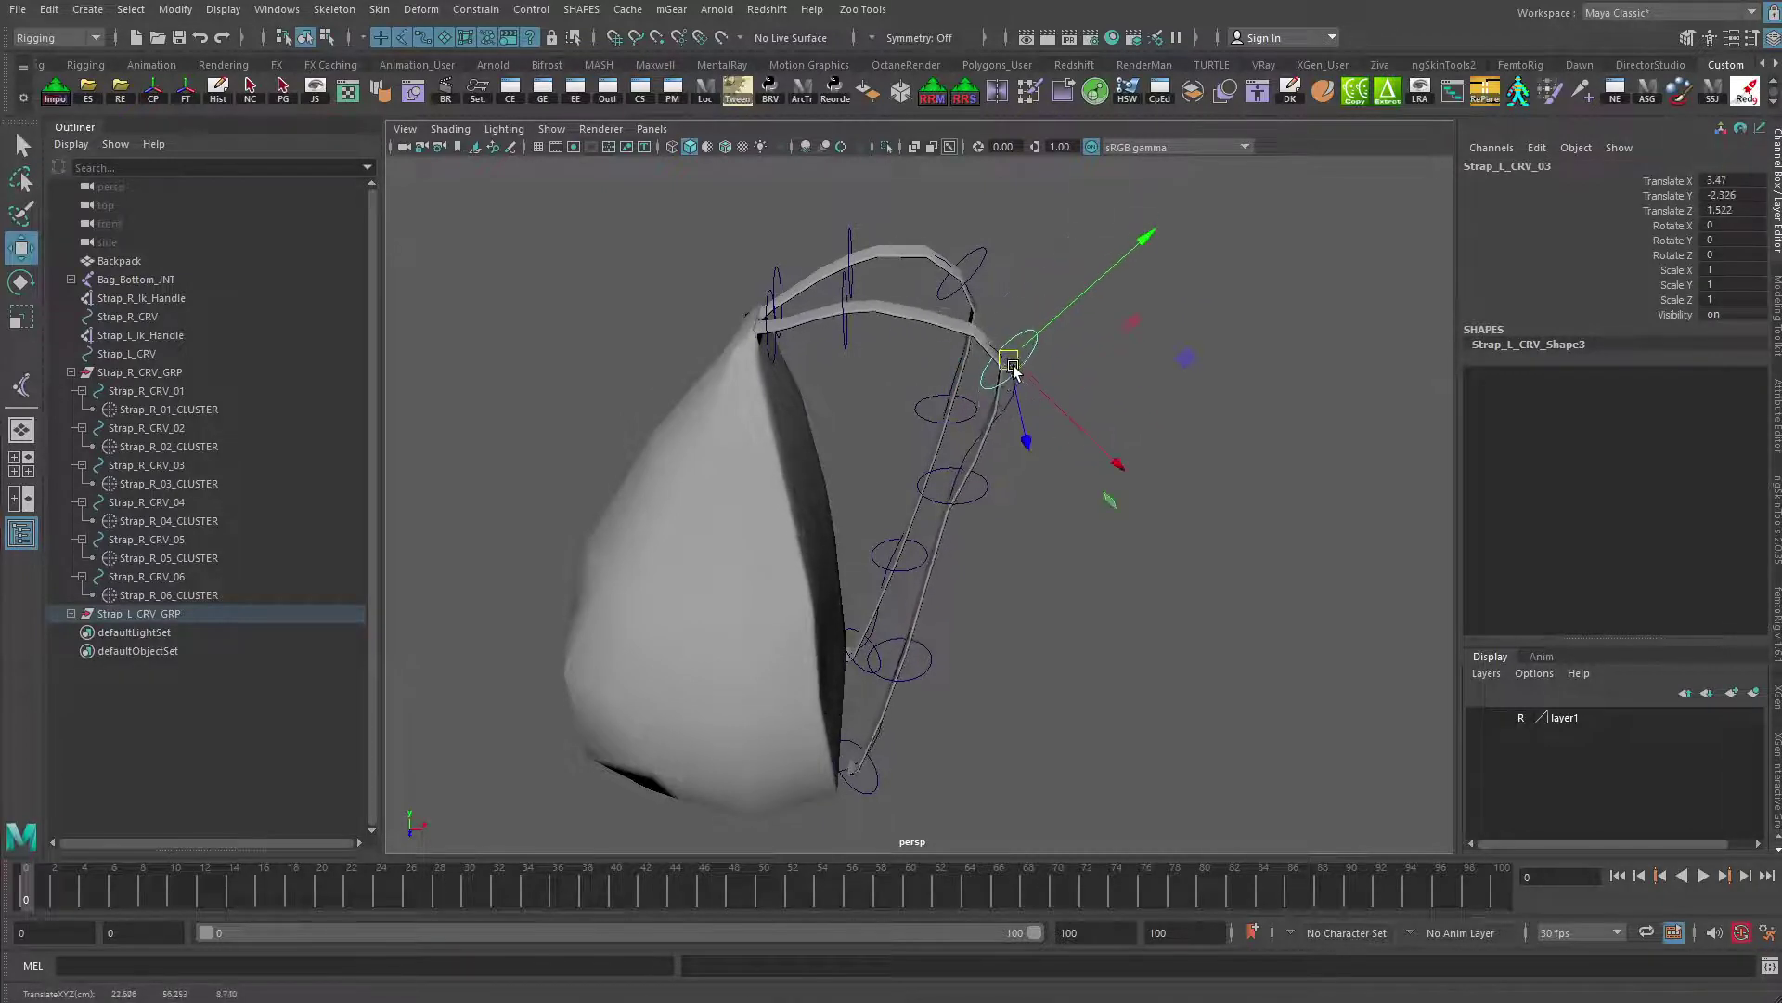
pyautogui.hotkey('ctrl', 'z')
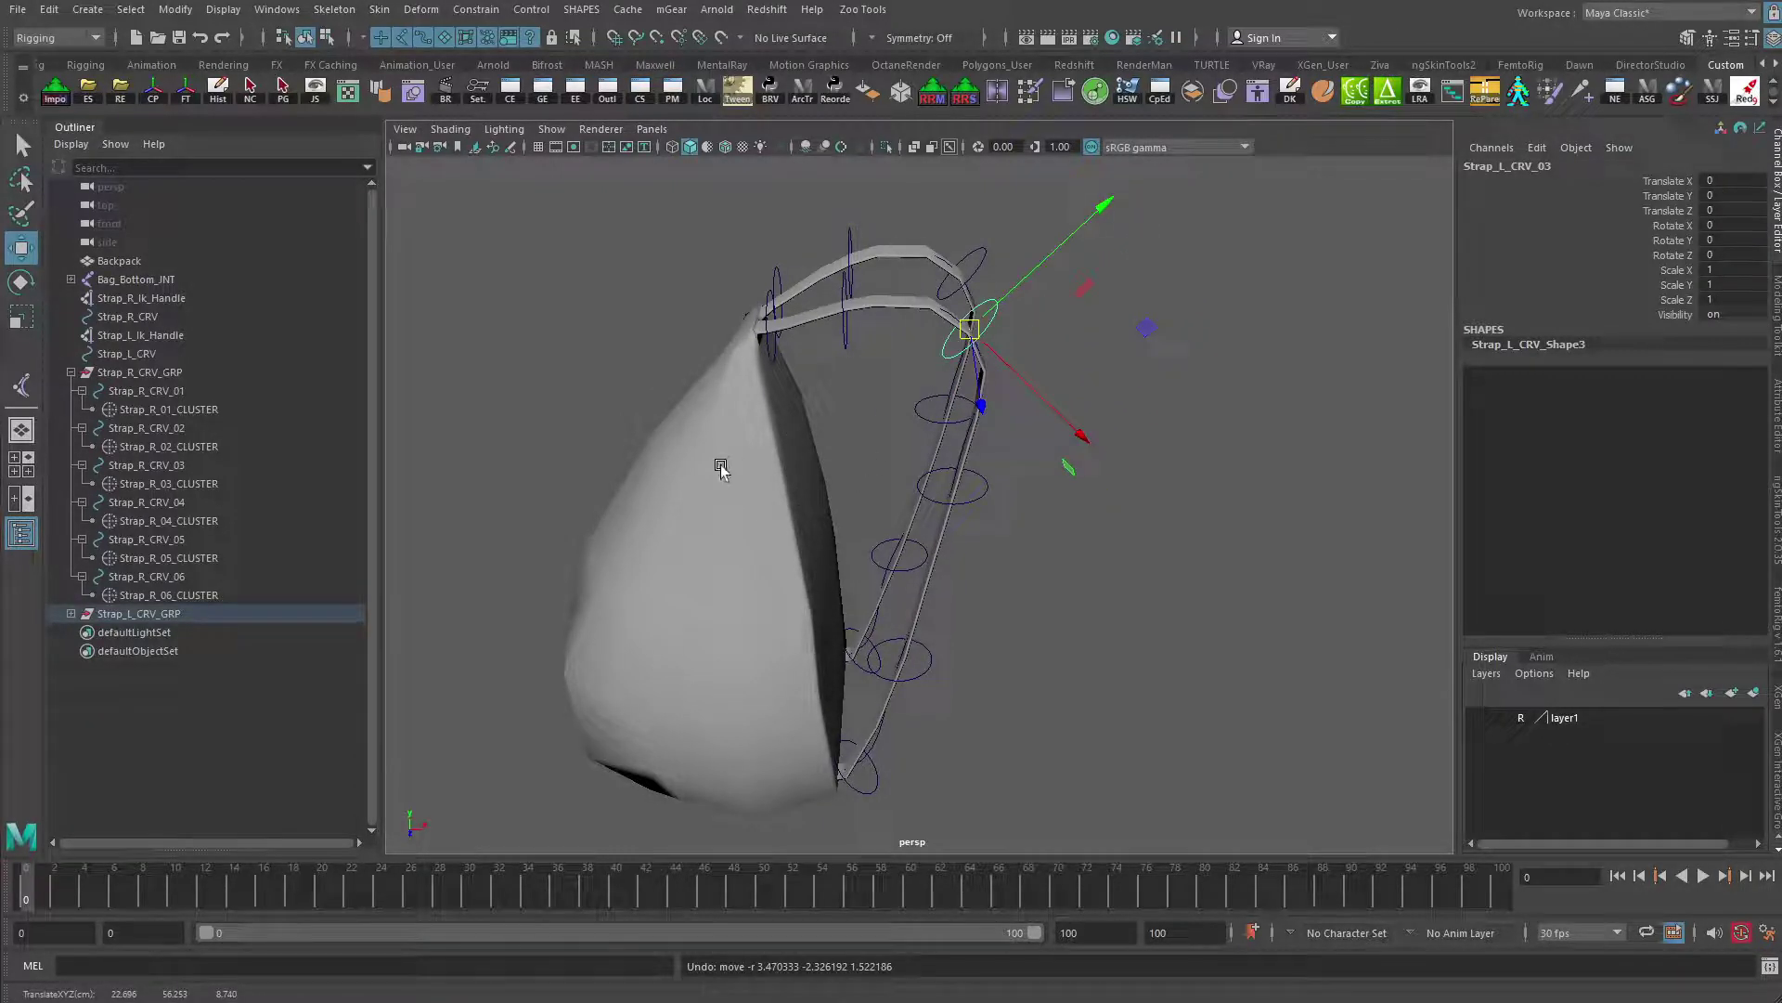
# Turn on the display of joints in the perspective view and clear the selection
pyautogui.moveTo(643, 585)
pyautogui.keyDown('alt'); pyautogui.mouseDown()
pyautogui.moveTo(632, 527)
pyautogui.moveTo(664, 557)
pyautogui.mouseUp(); pyautogui.keyUp('alt')
pyautogui.keyDown('alt'); pyautogui.moveTo(664, 557); pyautogui.dragTo(782, 523, button='right'); pyautogui.keyUp('alt')
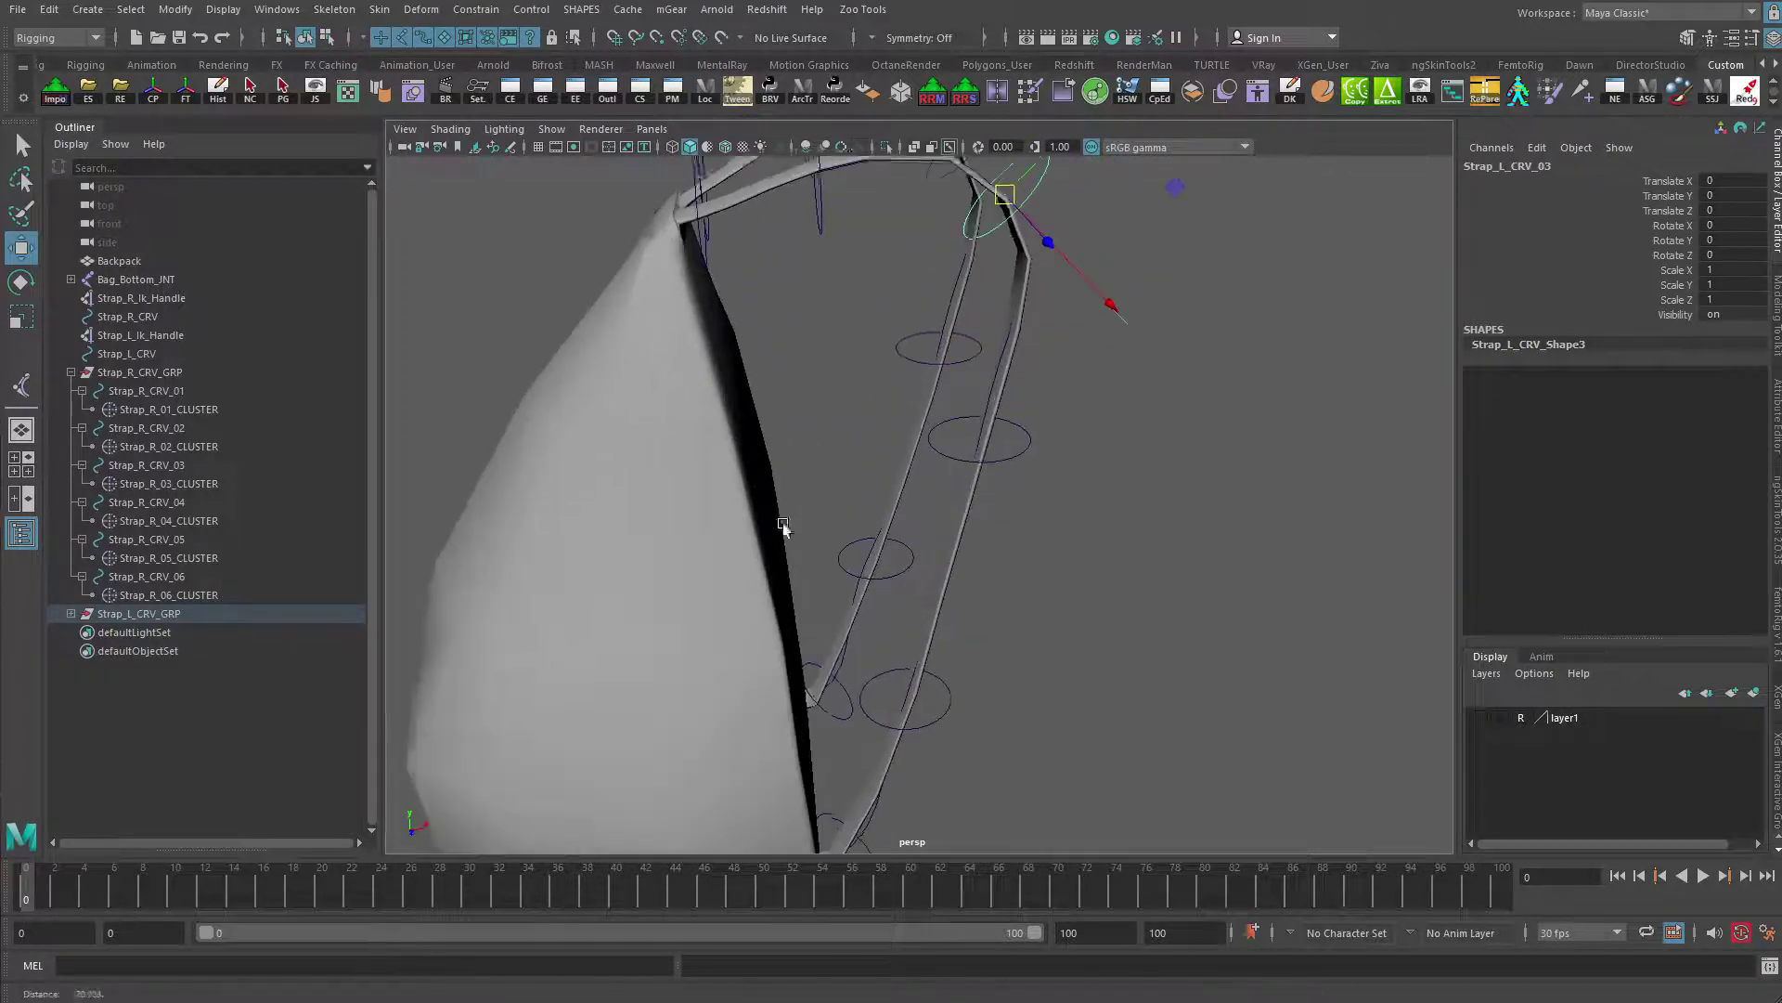
pyautogui.keyDown('alt'); pyautogui.moveTo(1062, 576); pyautogui.dragTo(756, 503, button='right'); pyautogui.keyUp('alt')
pyautogui.keyDown('alt'); pyautogui.moveTo(755, 503); pyautogui.dragTo(745, 616); pyautogui.keyUp('alt')
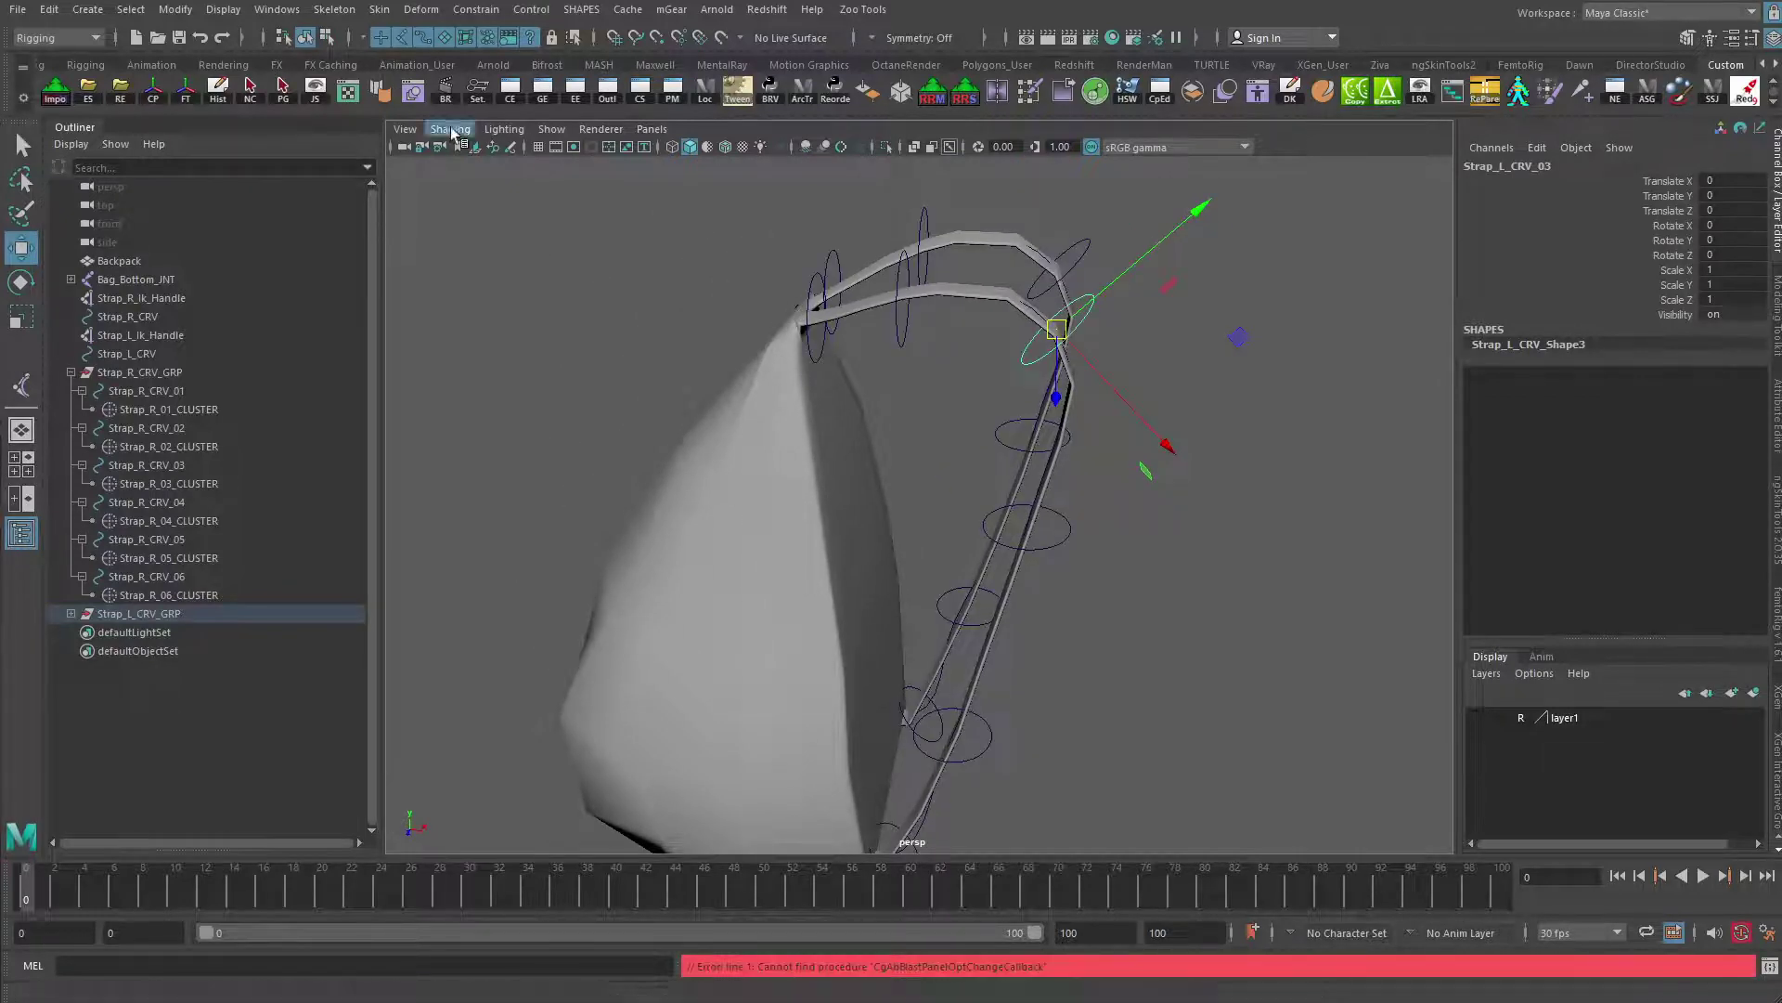
pyautogui.click(552, 129)
pyautogui.click(564, 433)
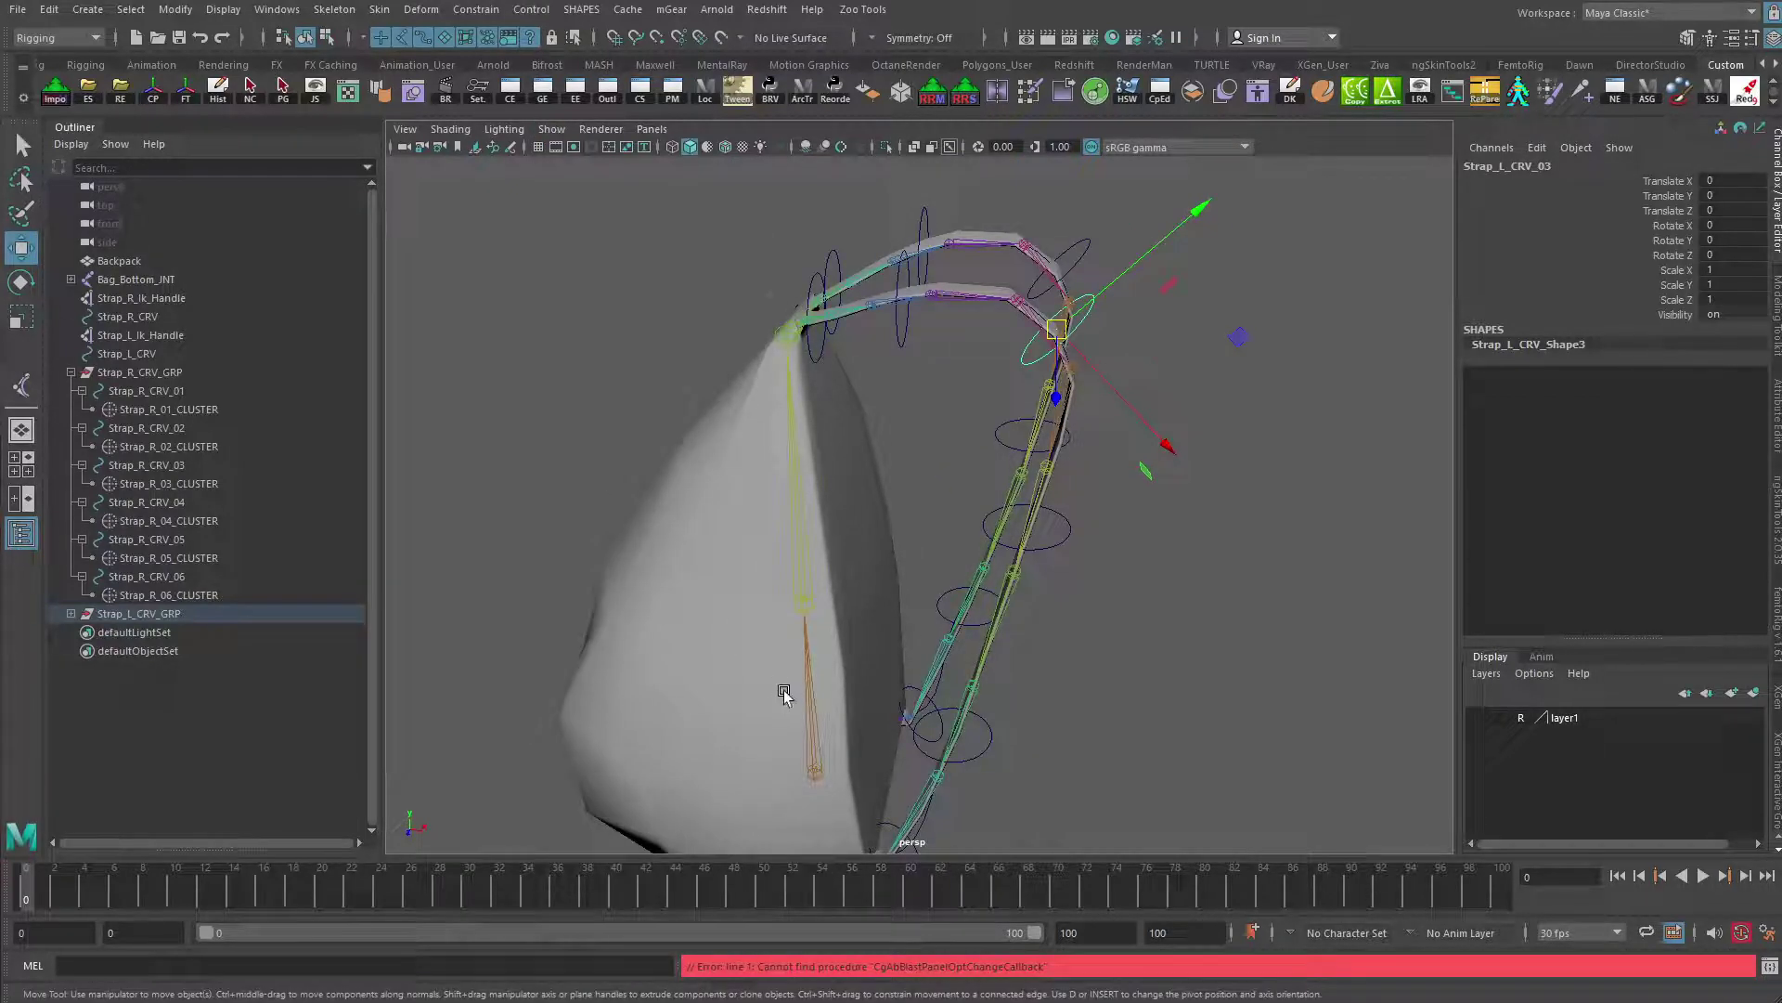
pyautogui.keyDown('alt'); pyautogui.moveTo(782, 688); pyautogui.dragTo(787, 597, button='middle'); pyautogui.keyUp('alt')
pyautogui.click(1066, 755)
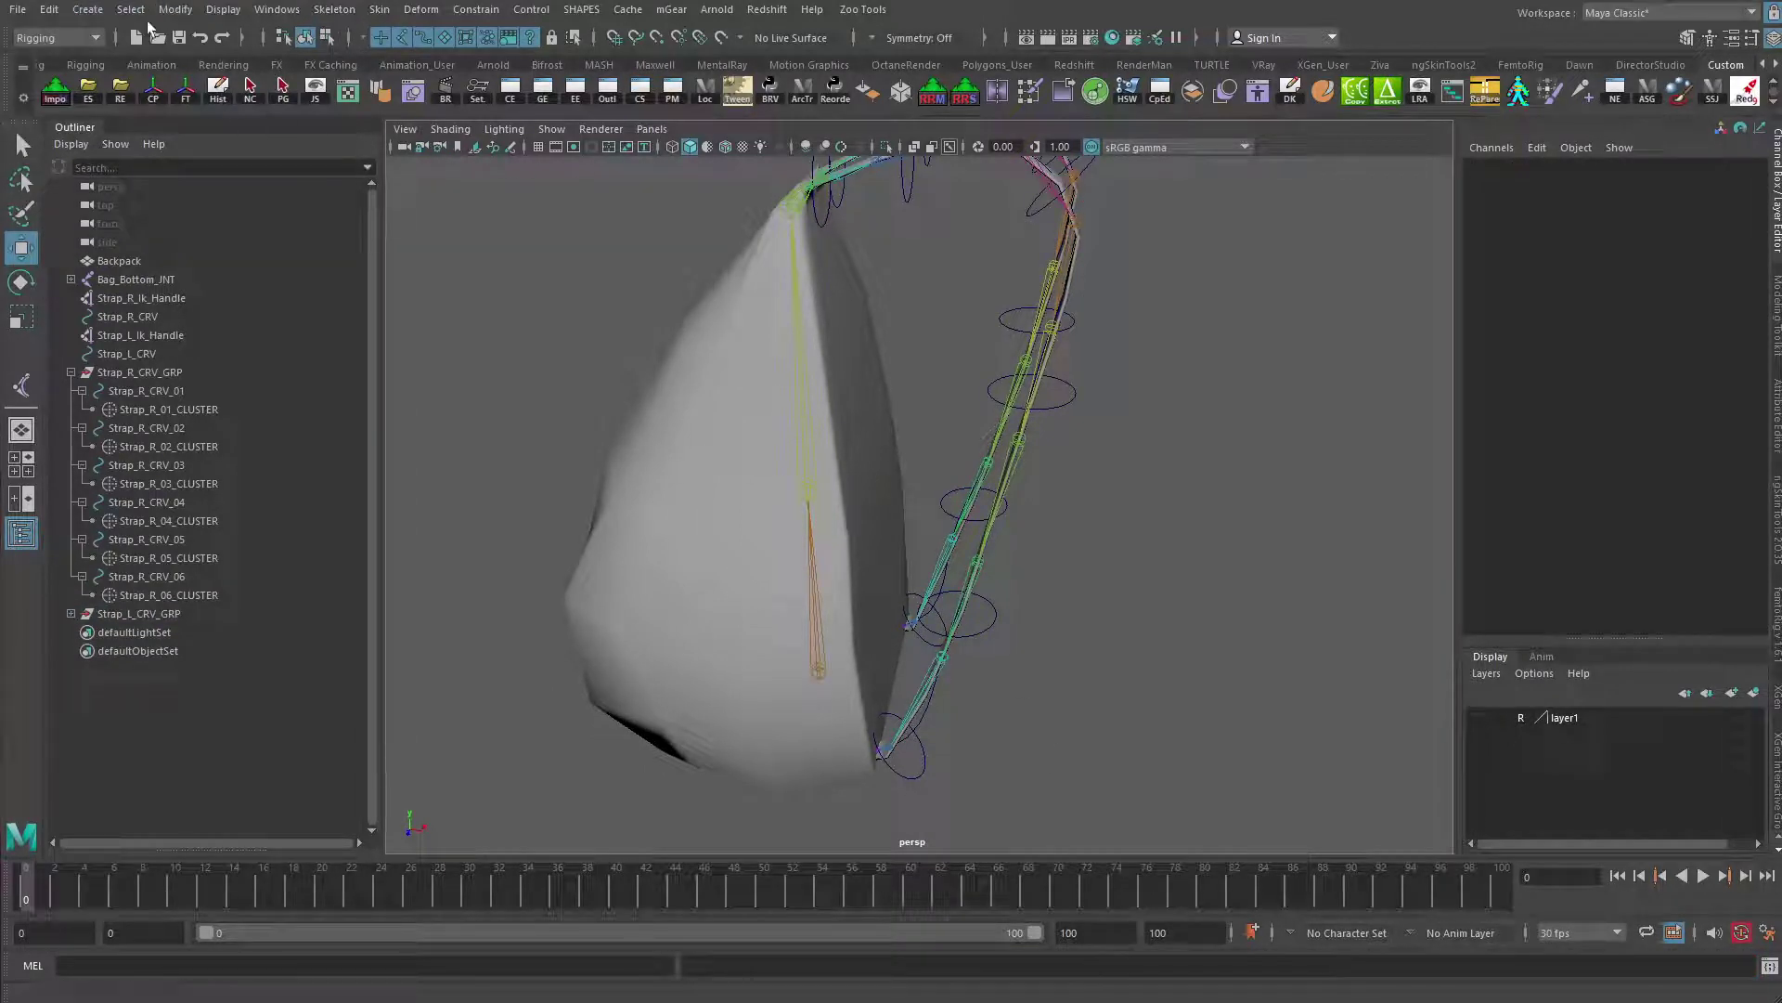
# Create a NURBS circle at the origin and scale it uniformly to about 27.9, wider than the backpack
pyautogui.click(90, 13)
pyautogui.moveTo(185, 56)
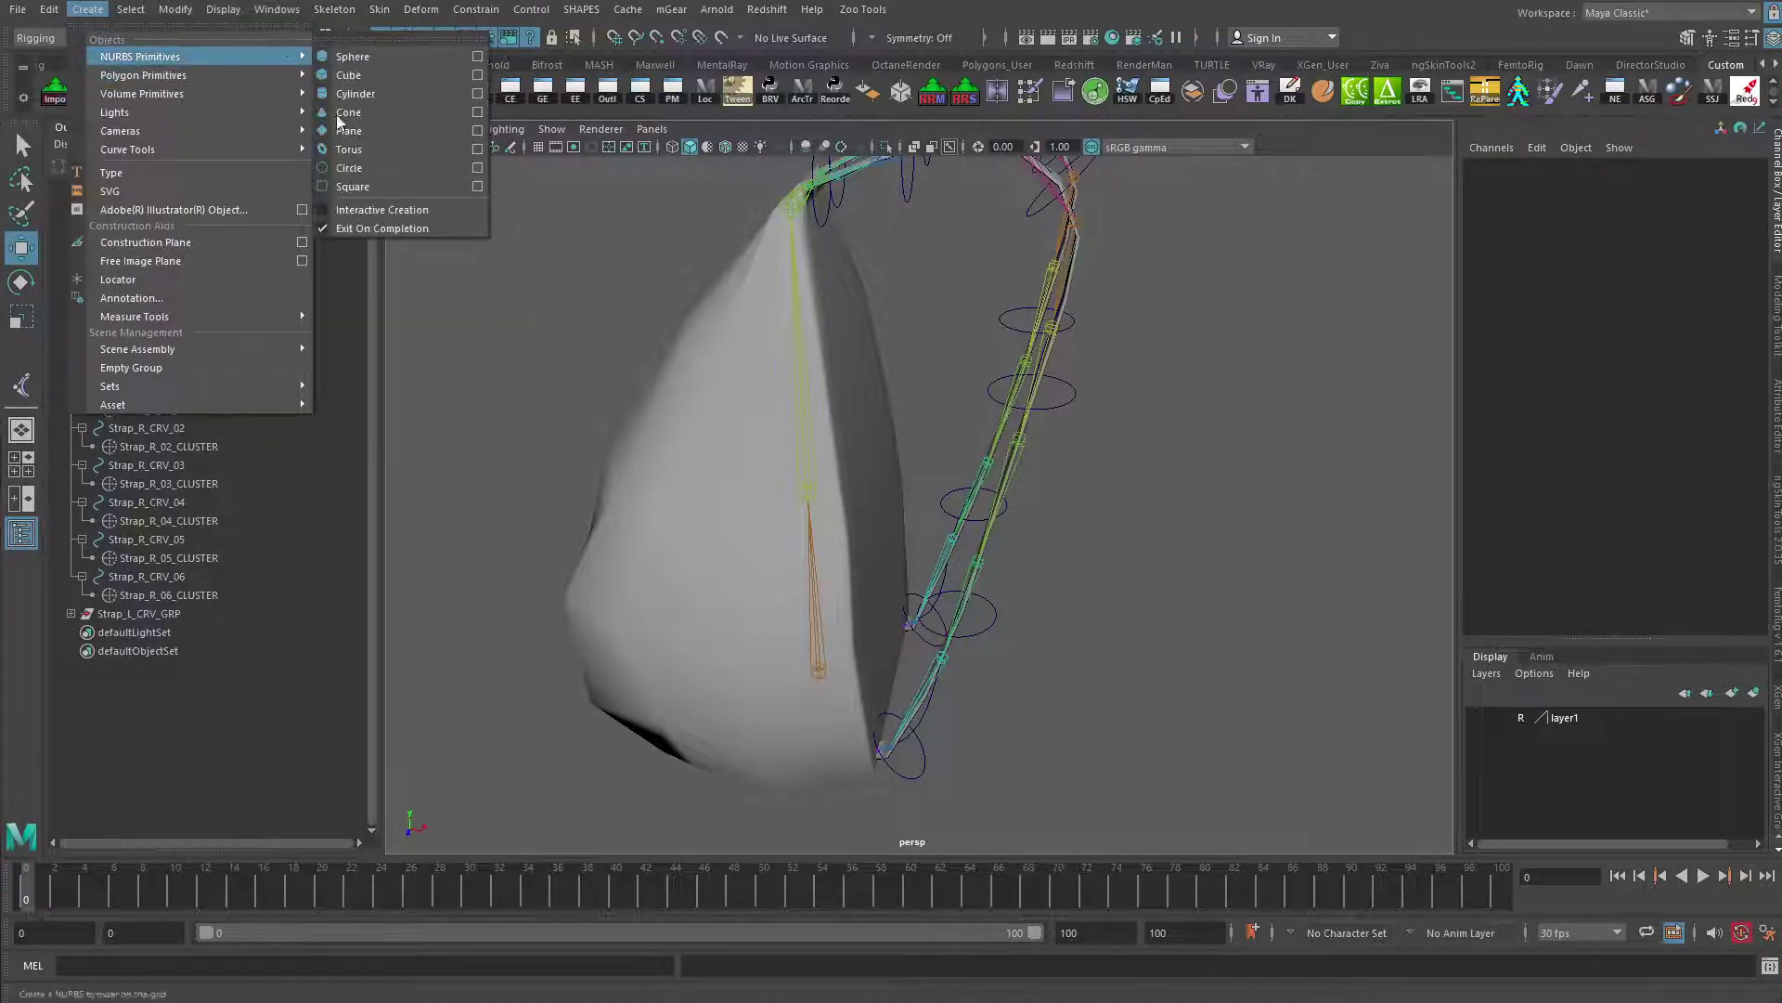
pyautogui.click(347, 168)
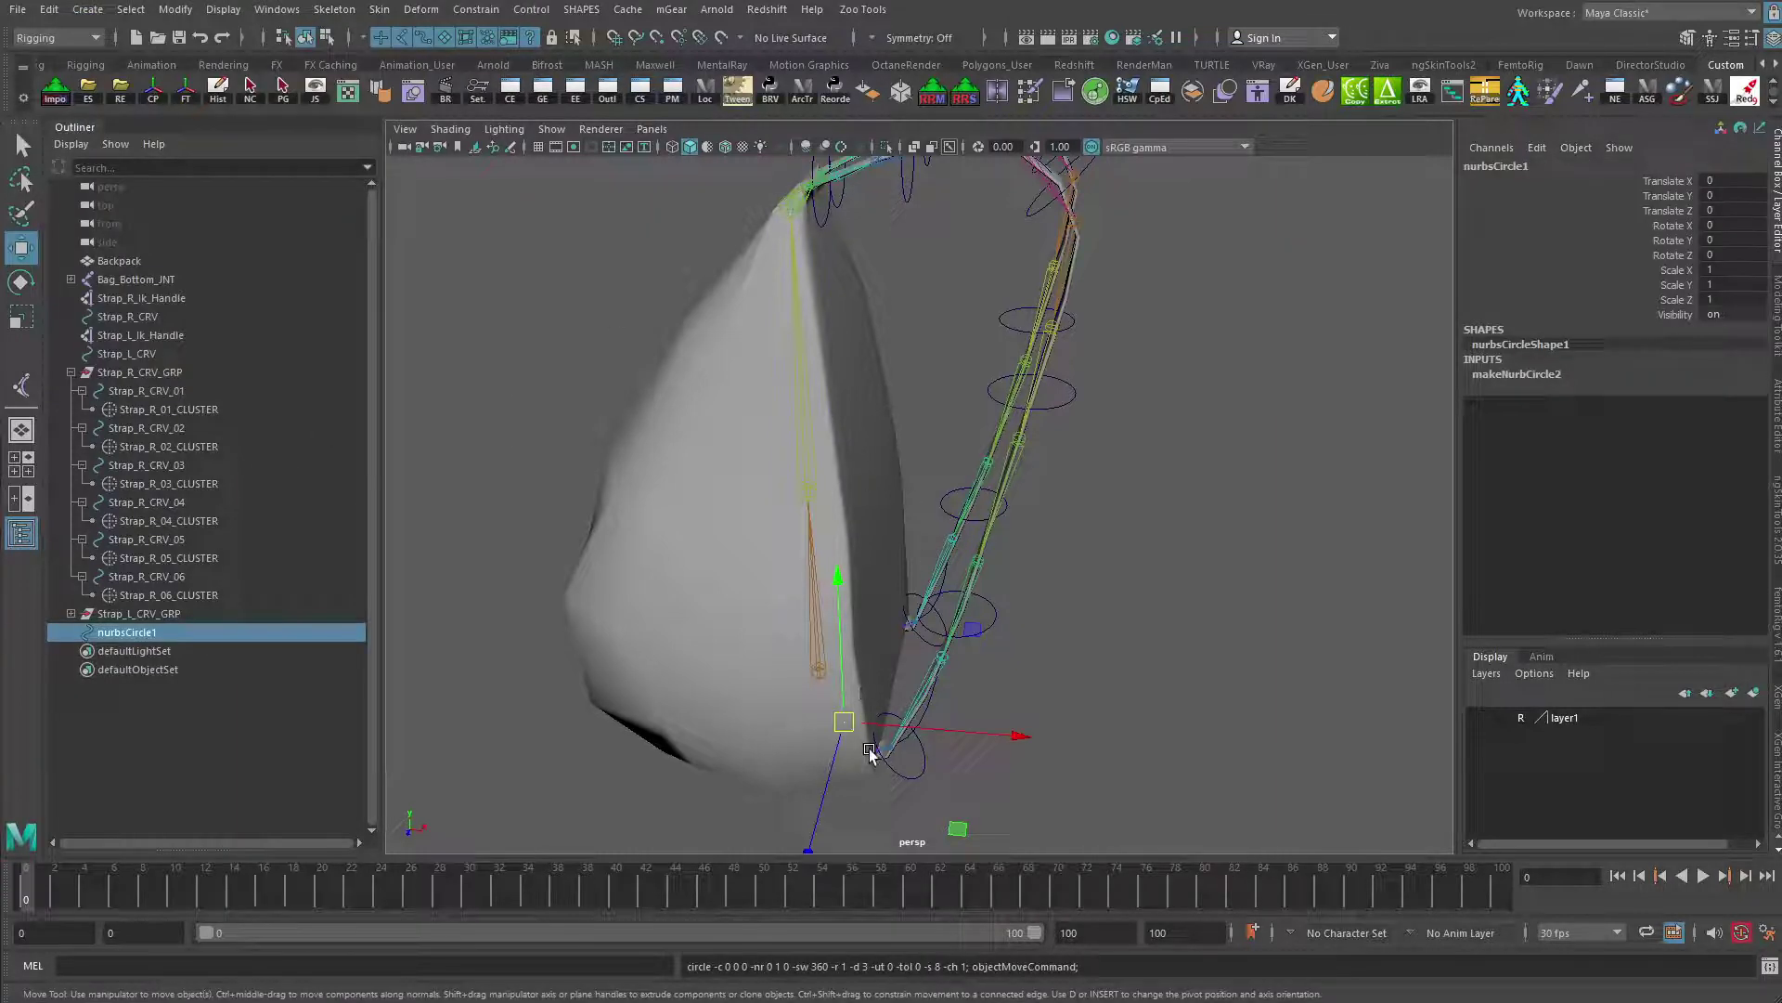
pyautogui.press('r')
pyautogui.moveTo(844, 721); pyautogui.dragTo(1242, 713)
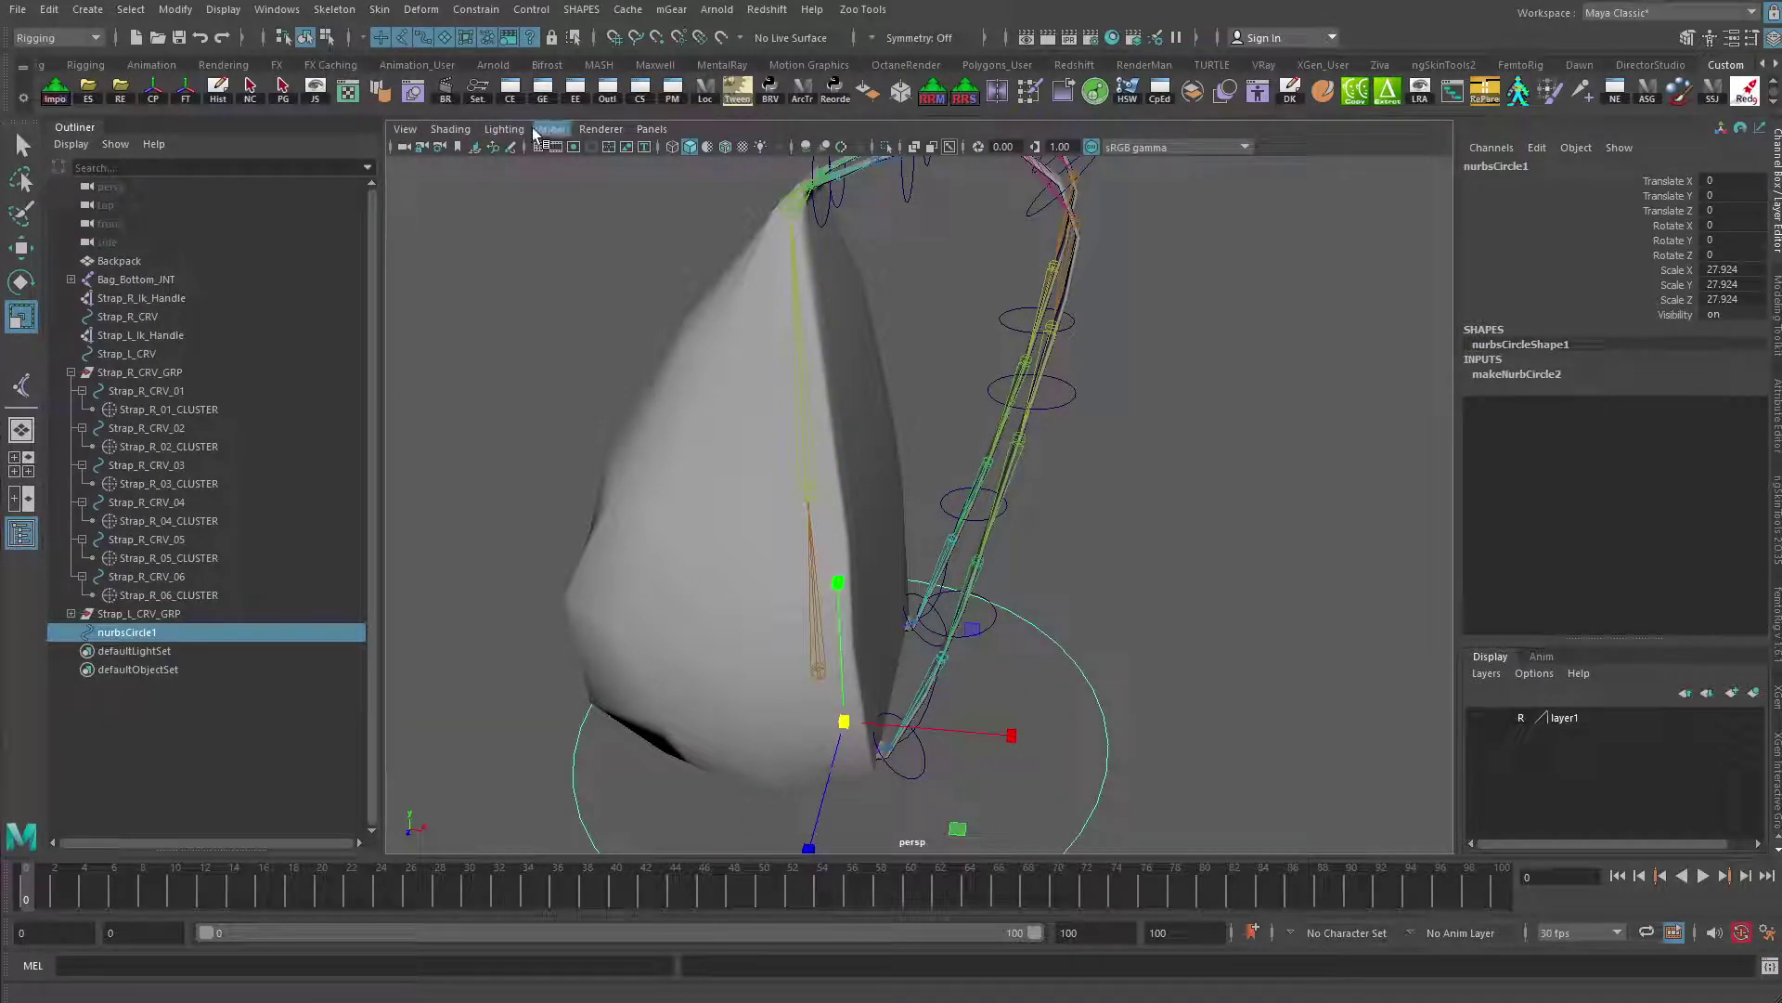
# Reshape the circle into a rounded square by scaling its four diagonal control vertices outward, and return to object mode
pyautogui.click(407, 37)
pyautogui.moveTo(1093, 690); pyautogui.dragTo(1012, 680, button='right')
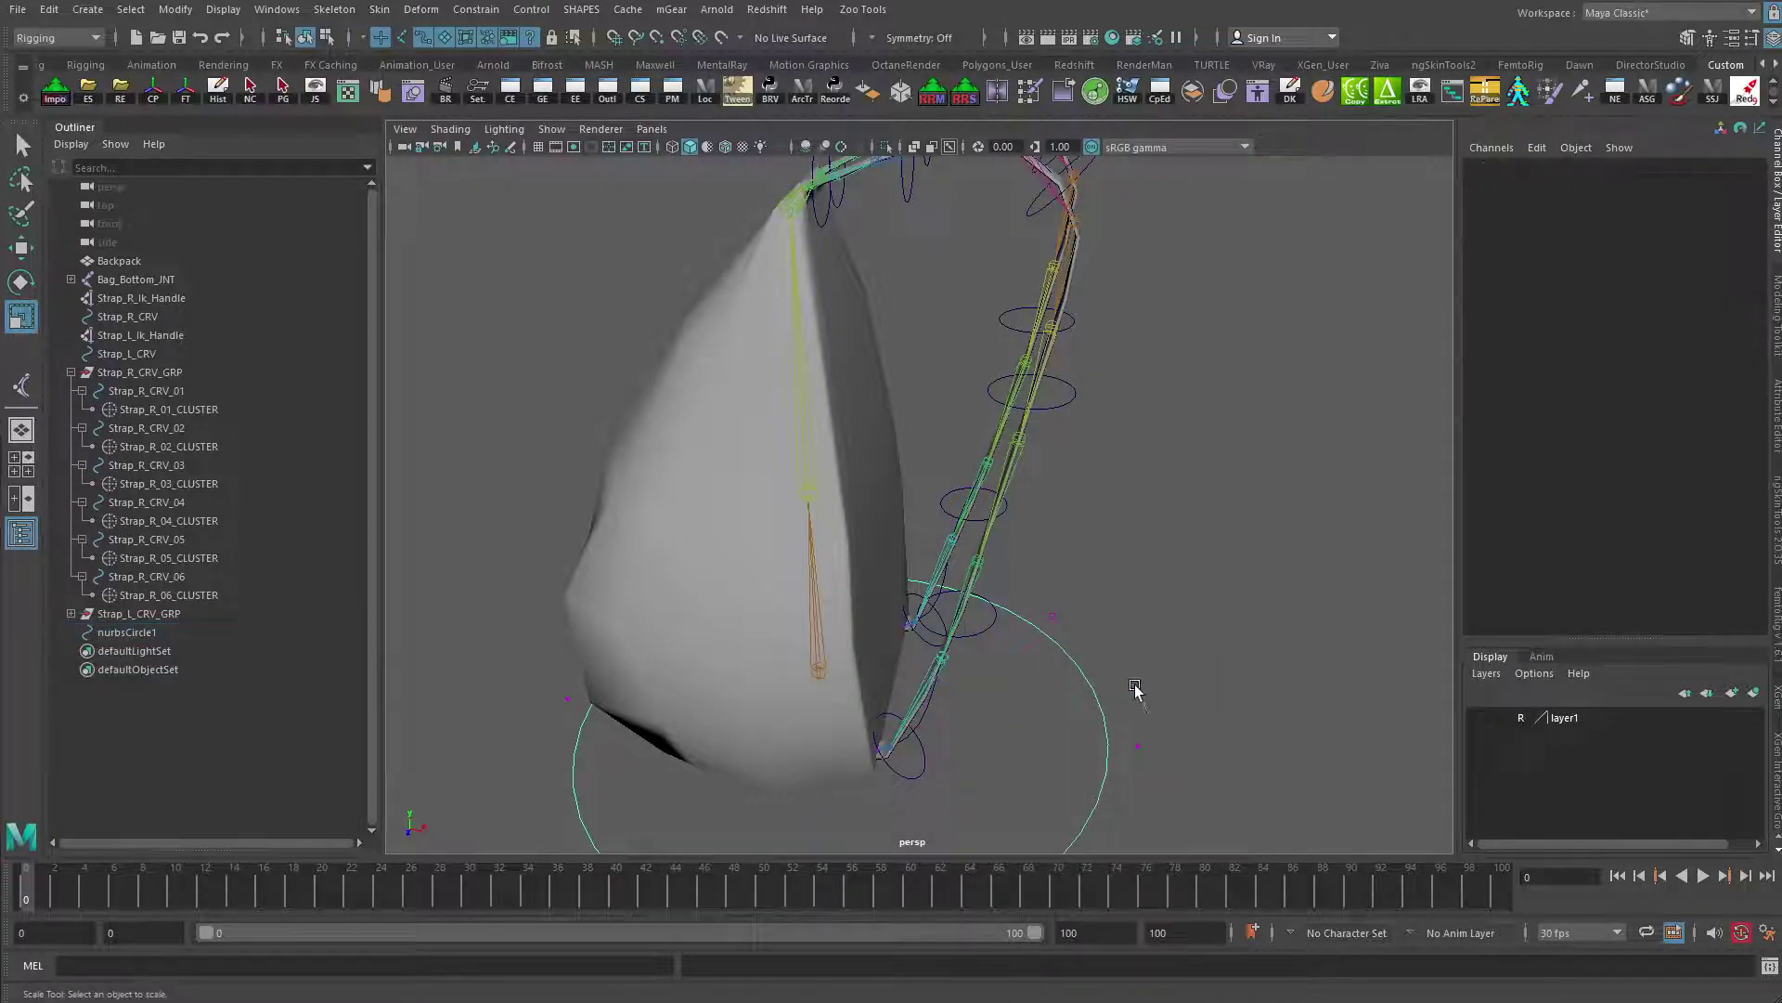
pyautogui.keyDown('alt'); pyautogui.moveTo(1249, 661); pyautogui.dragTo(864, 608, button='right'); pyautogui.keyUp('alt')
pyautogui.keyDown('alt'); pyautogui.moveTo(582, 546); pyautogui.dragTo(610, 644); pyautogui.keyUp('alt')
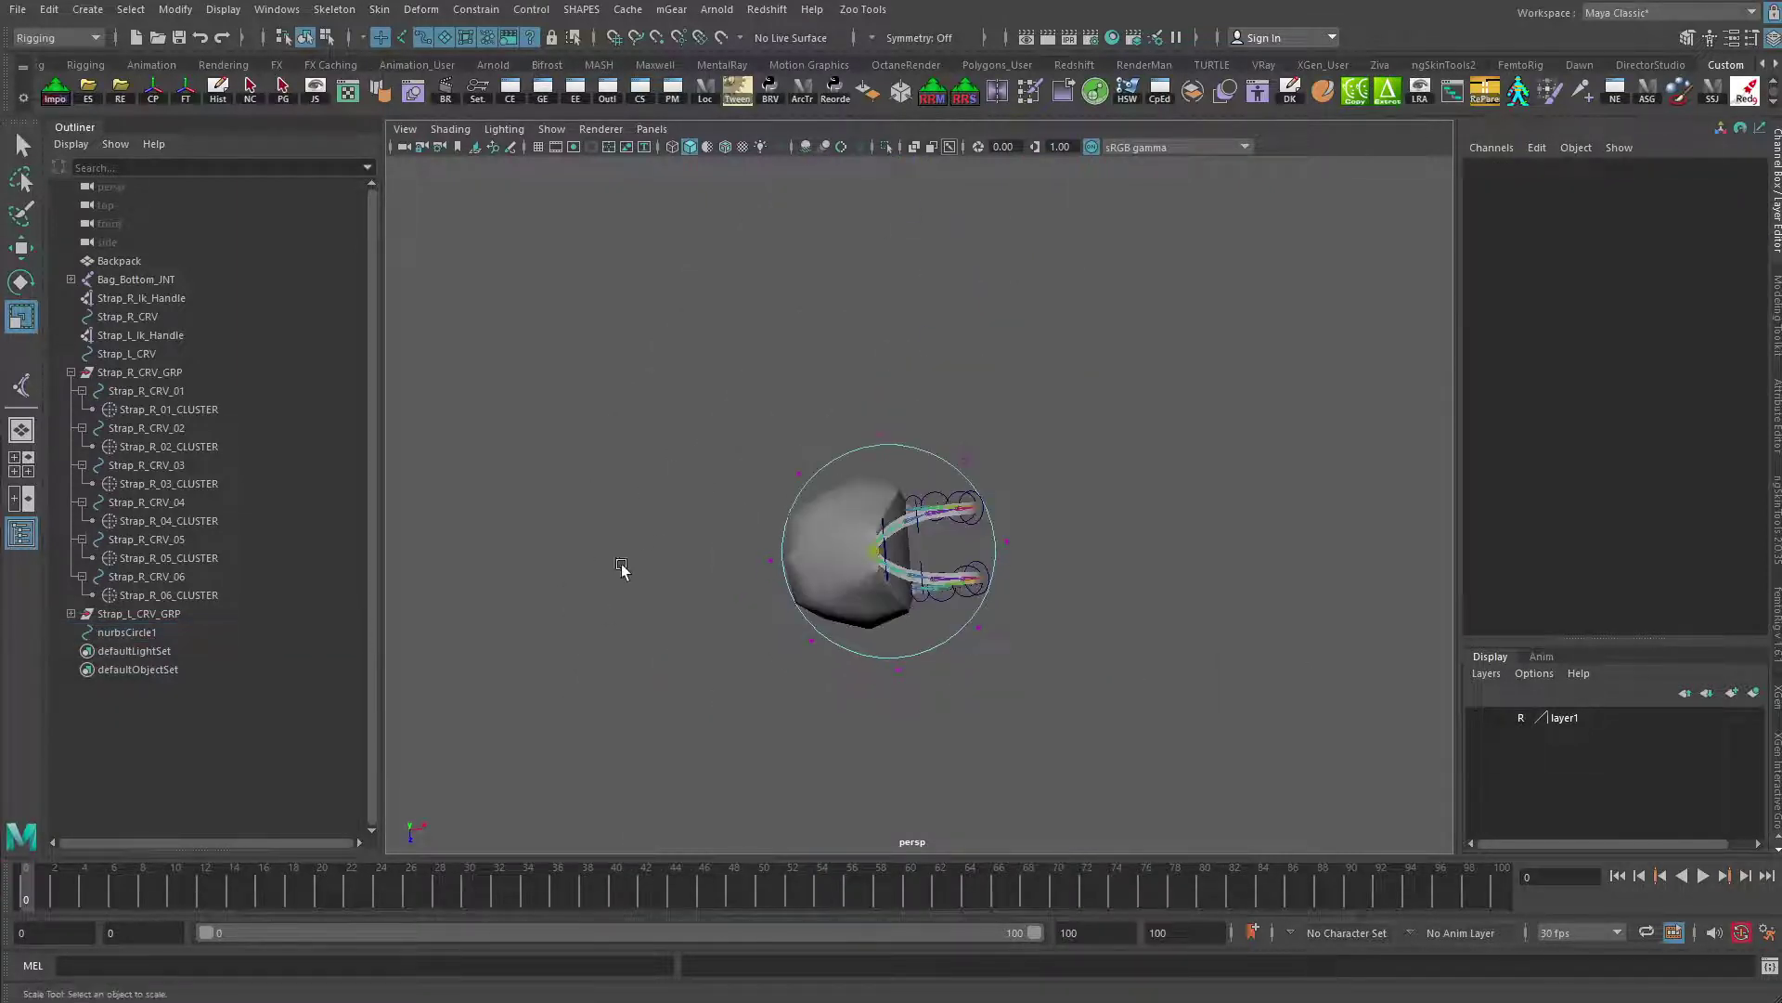
pyautogui.moveTo(736, 463); pyautogui.dragTo(810, 502)
pyautogui.keyDown('shift'); pyautogui.moveTo(946, 445); pyautogui.dragTo(992, 477); pyautogui.keyUp('shift')
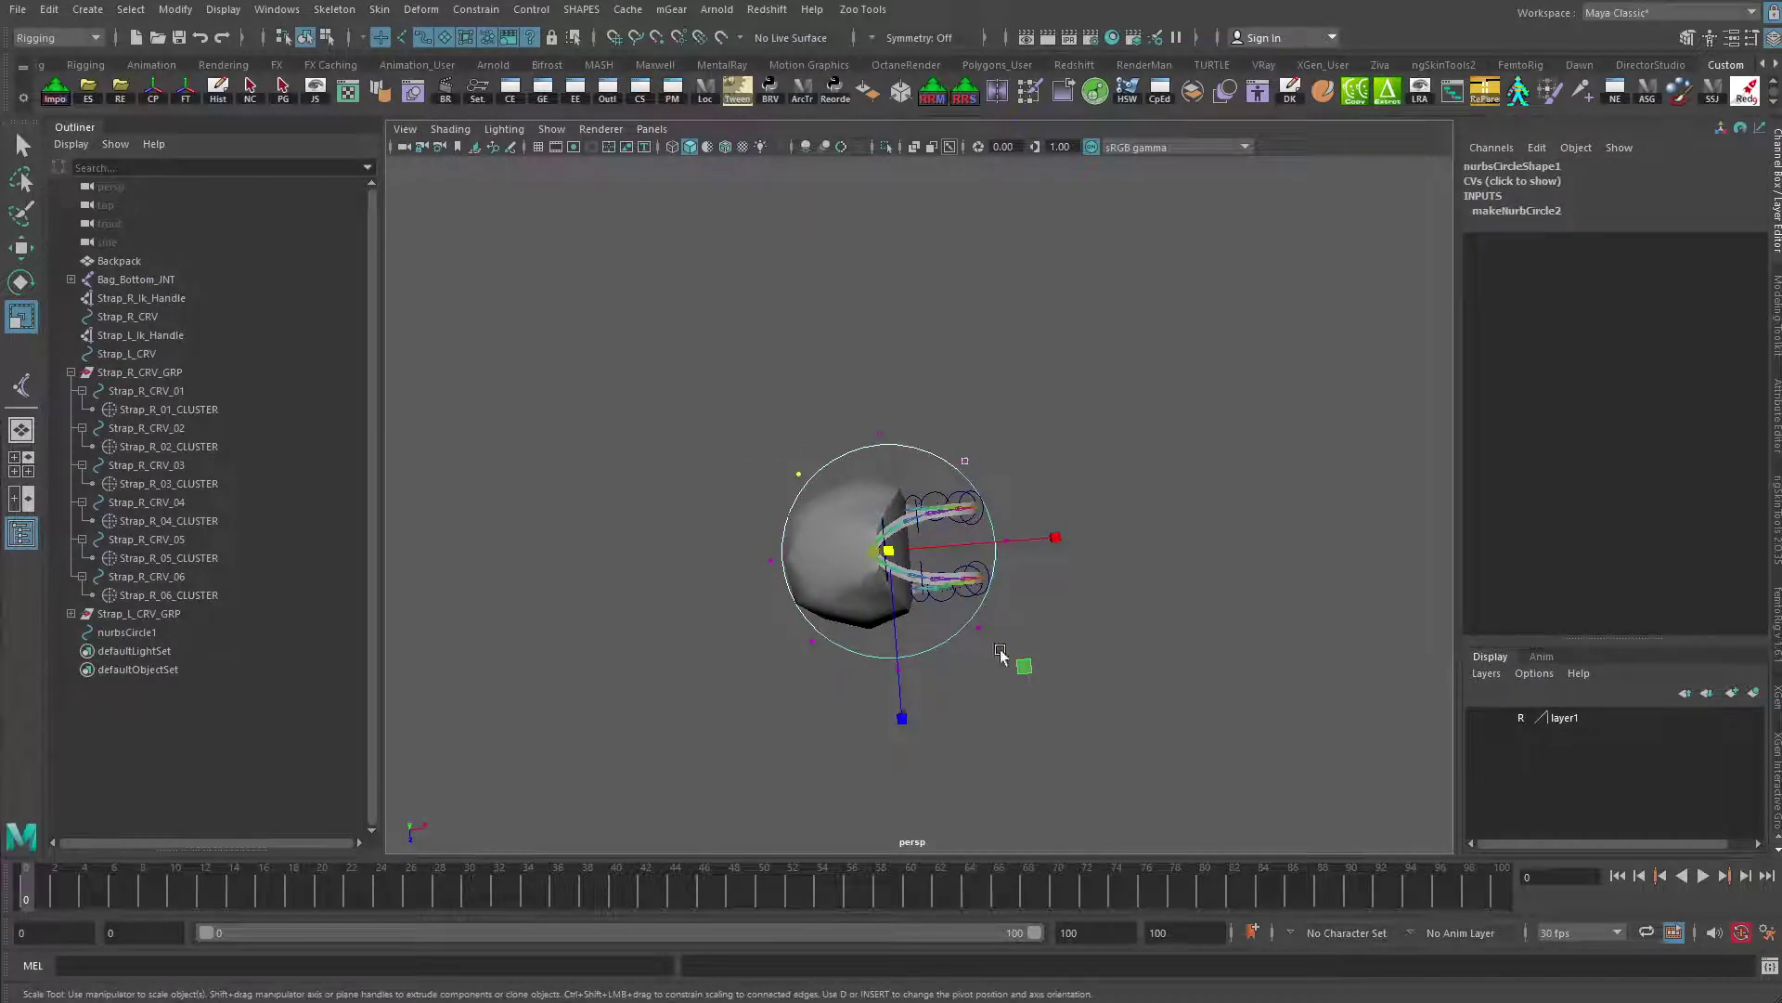
pyautogui.keyDown('shift'); pyautogui.moveTo(998, 637); pyautogui.dragTo(960, 618); pyautogui.keyUp('shift')
pyautogui.keyDown('alt'); pyautogui.moveTo(733, 665); pyautogui.dragTo(1053, 694); pyautogui.keyUp('alt')
pyautogui.rightClick(1051, 676)
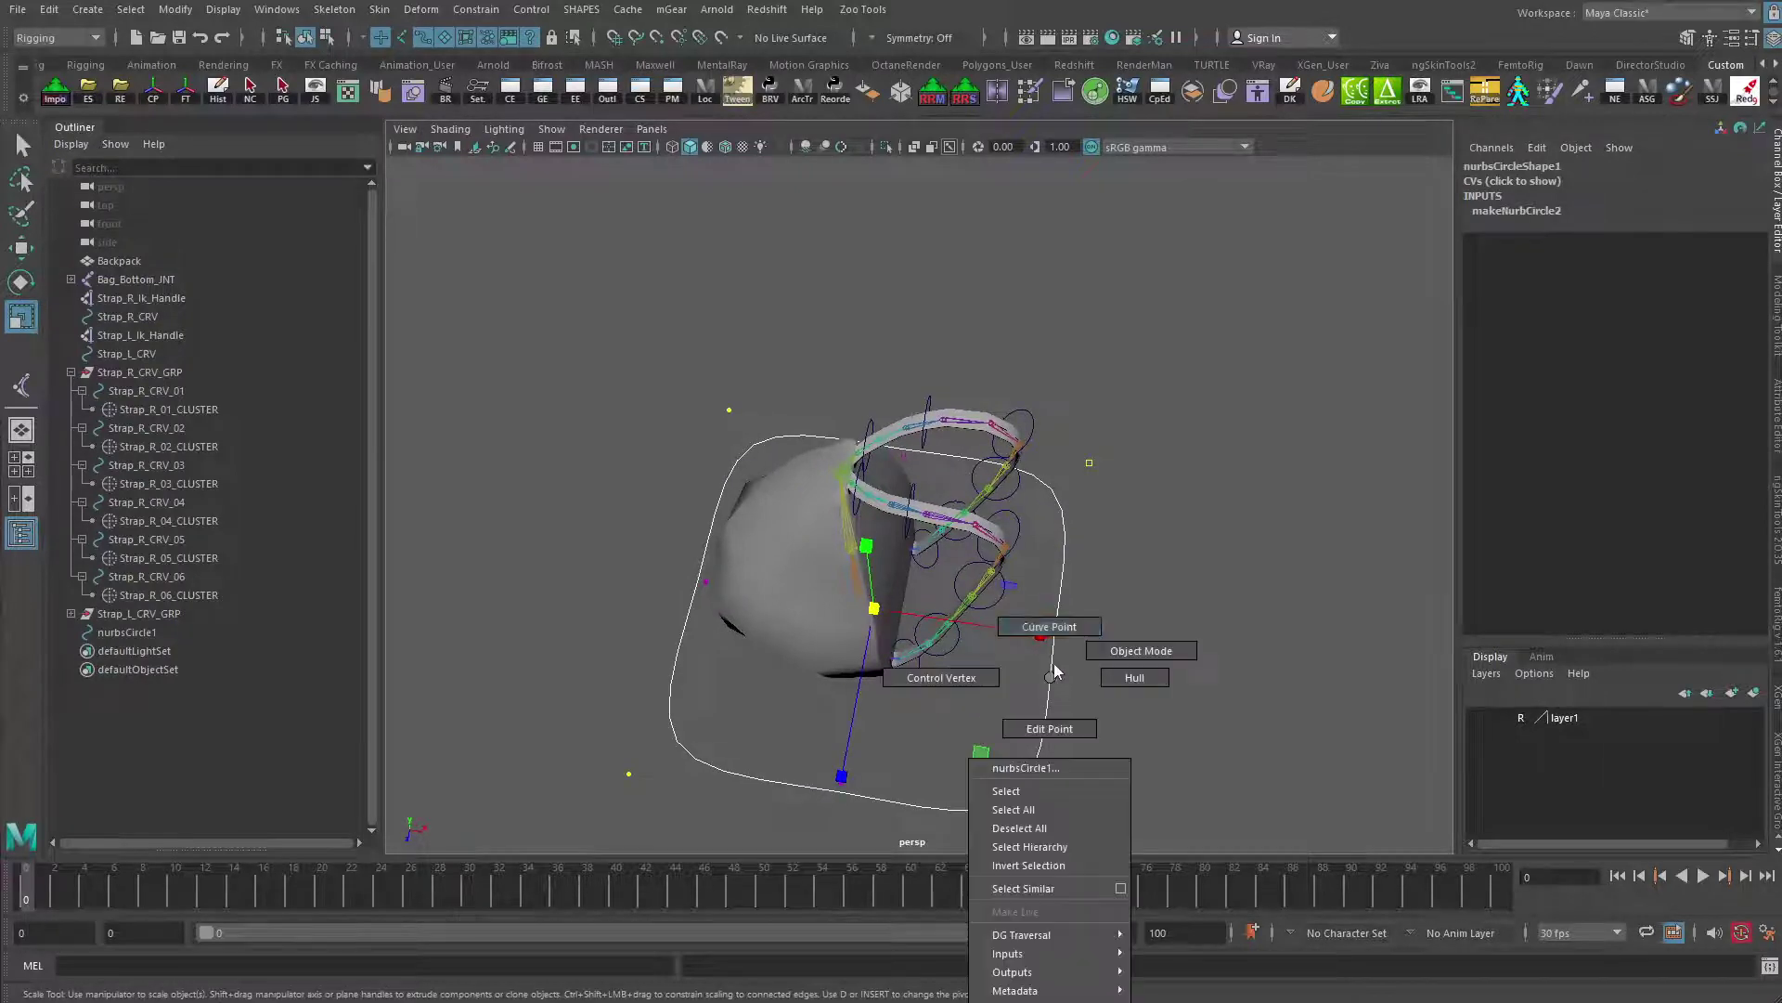
pyautogui.moveTo(1054, 668); pyautogui.dragTo(1128, 651, button='right')
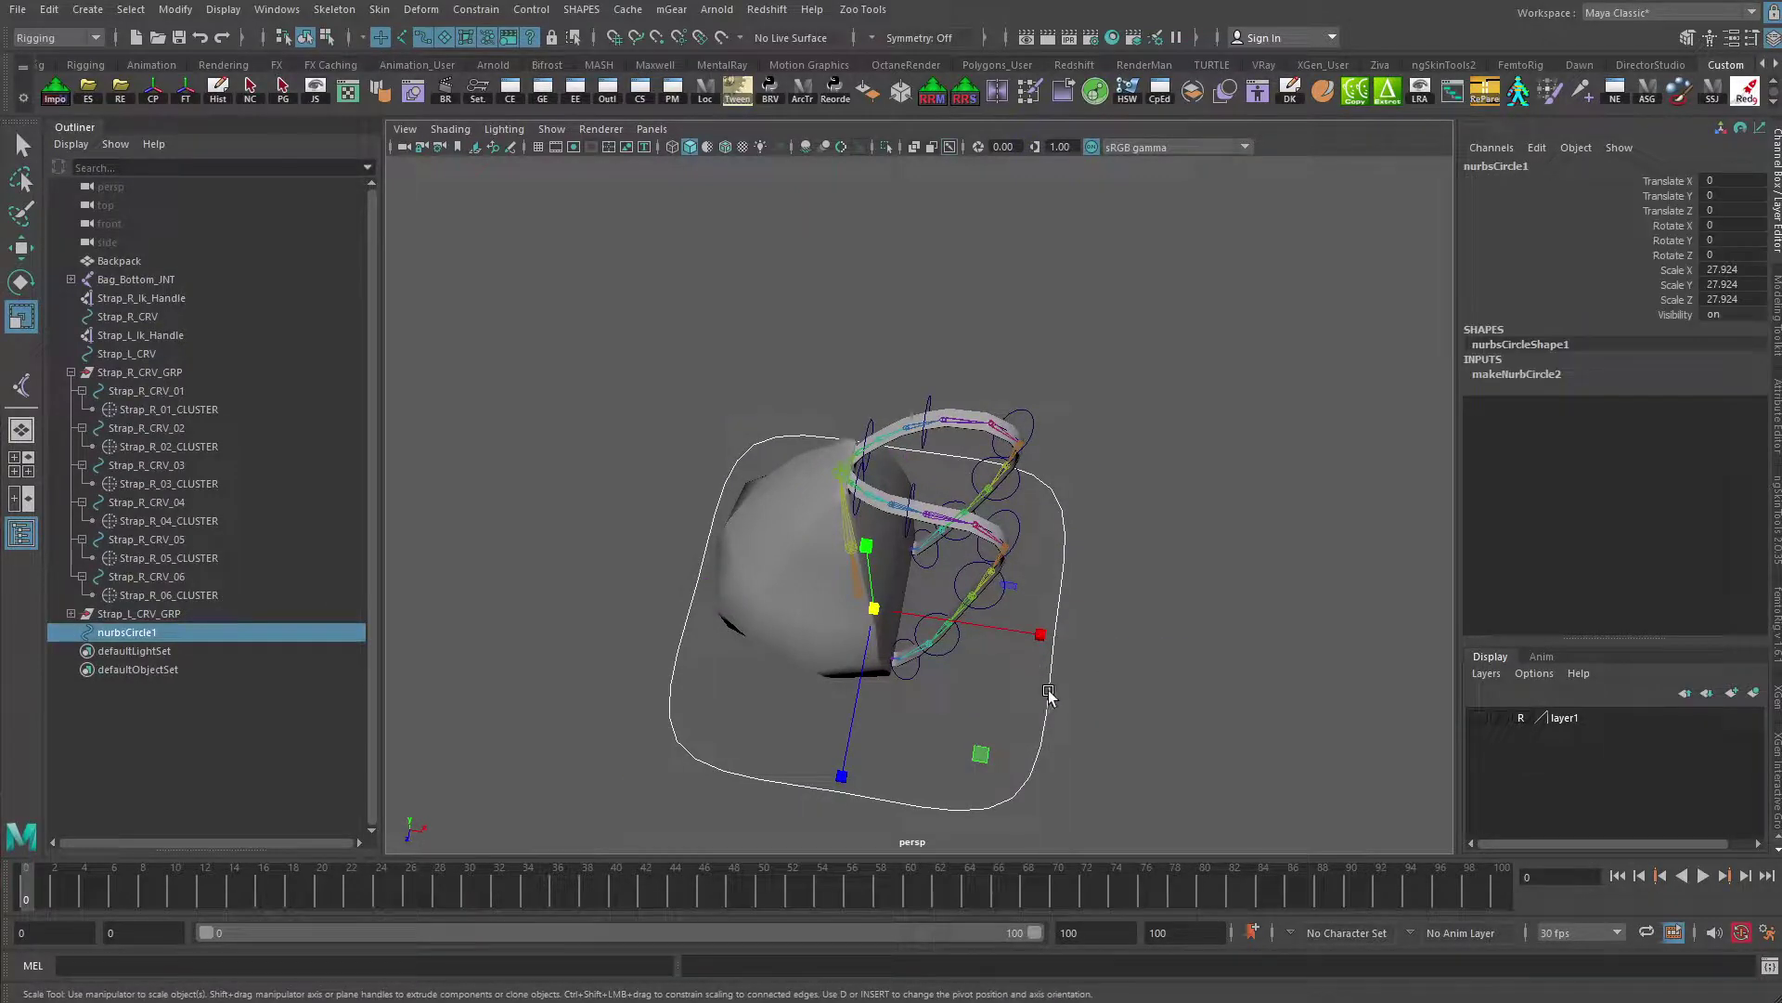
# Scale the rounded-square curve down uniformly to about 19.36 so that it frames the base of the backpack
pyautogui.press('e')
pyautogui.press('r')
pyautogui.moveTo(874, 609); pyautogui.dragTo(735, 581)
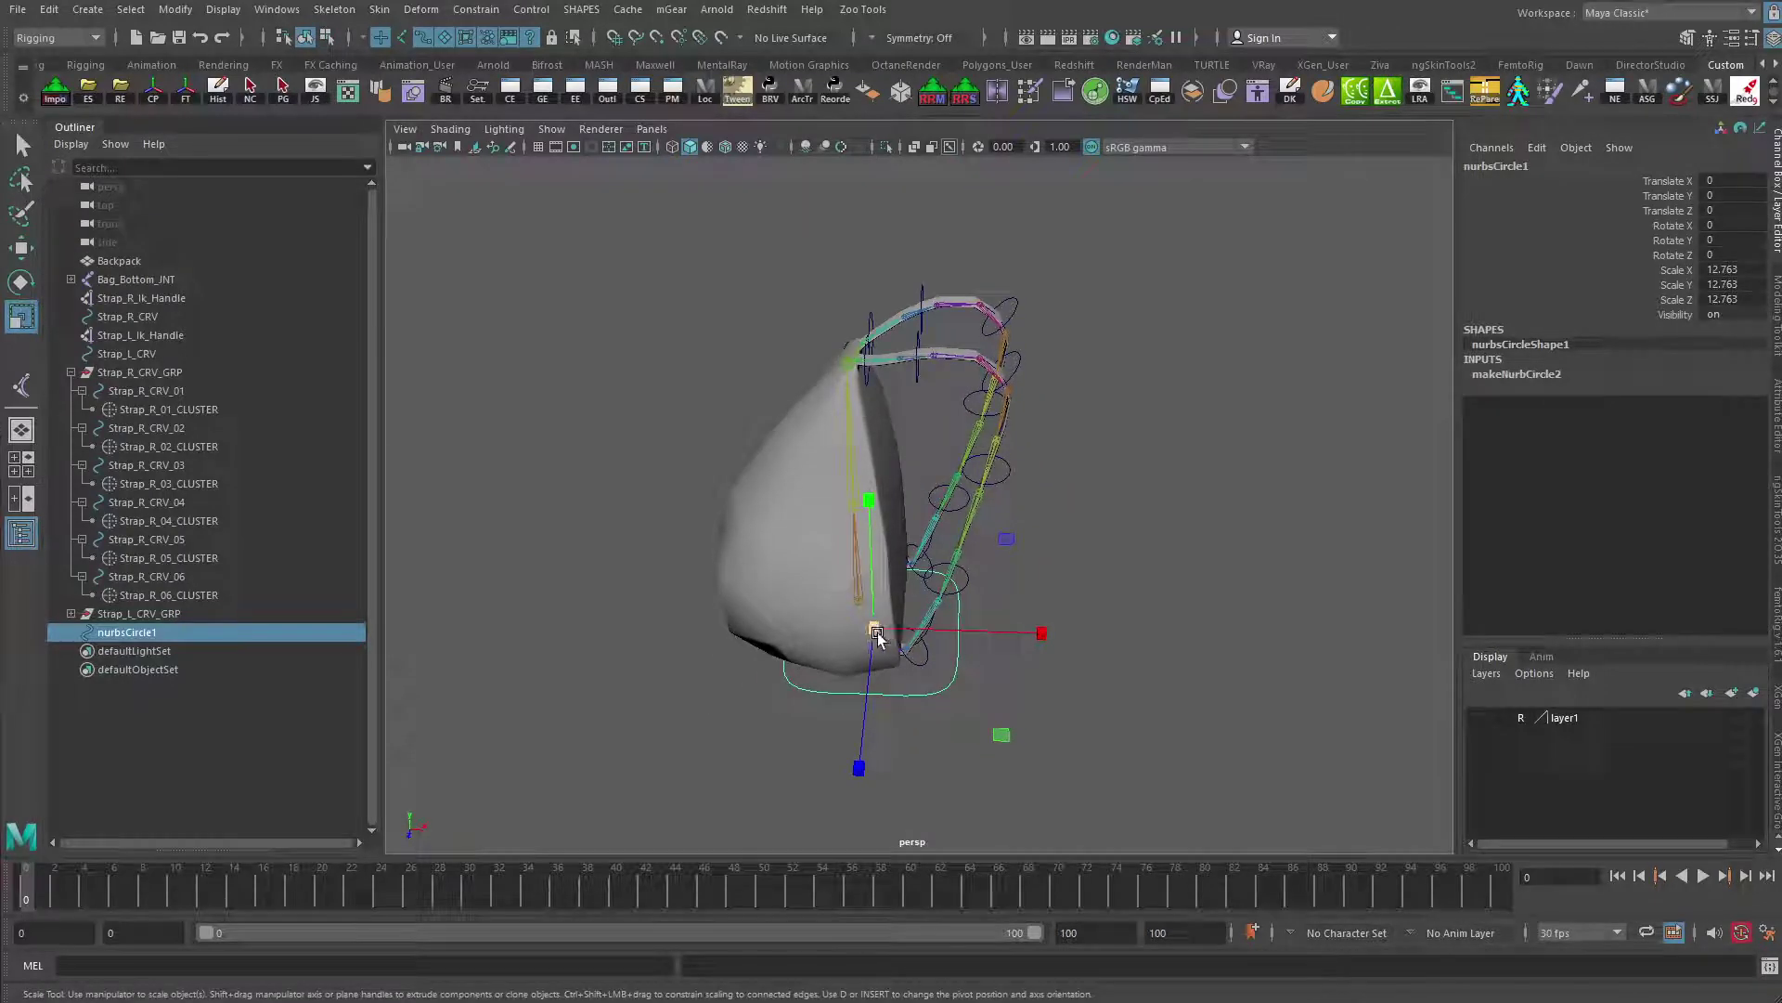
pyautogui.moveTo(877, 632); pyautogui.dragTo(908, 637)
pyautogui.scroll(5, 777, 583)
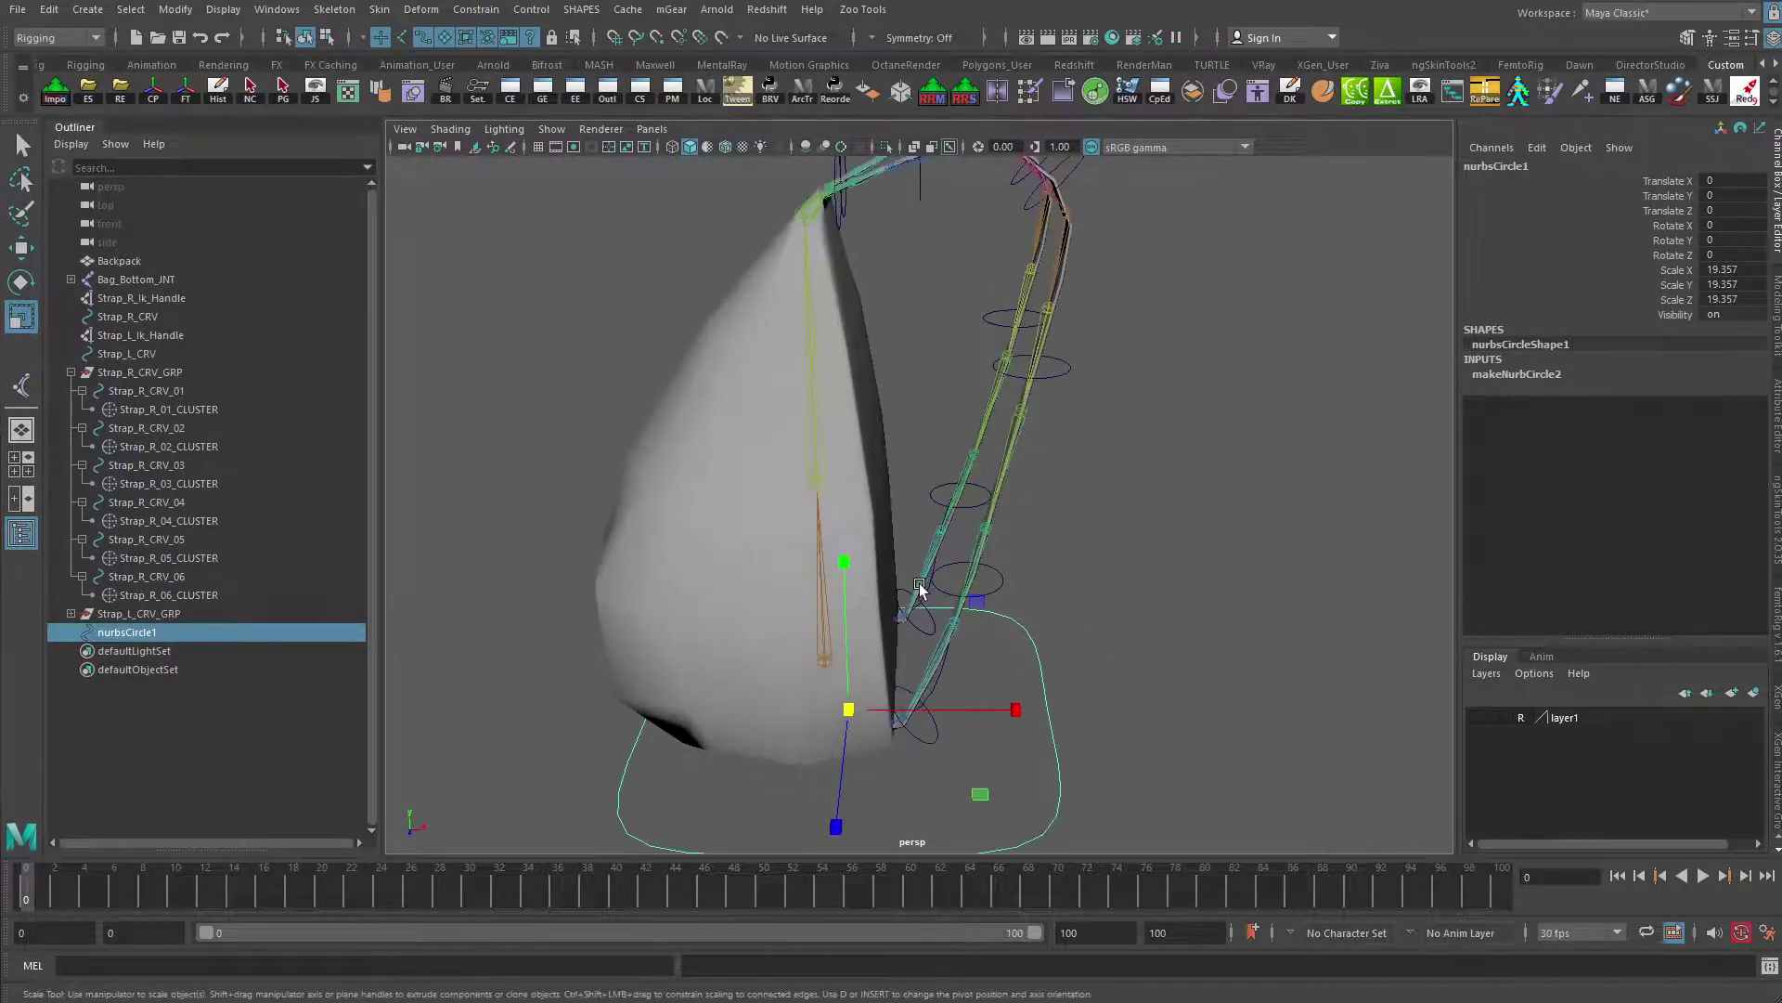
# Snap the rounded-square curve onto the bottom joint of the bag, hiding the mesh while placing it
pyautogui.hotkey('alt', '1')
pyautogui.hotkey('alt', '1')
pyautogui.hotkey('alt', '2')
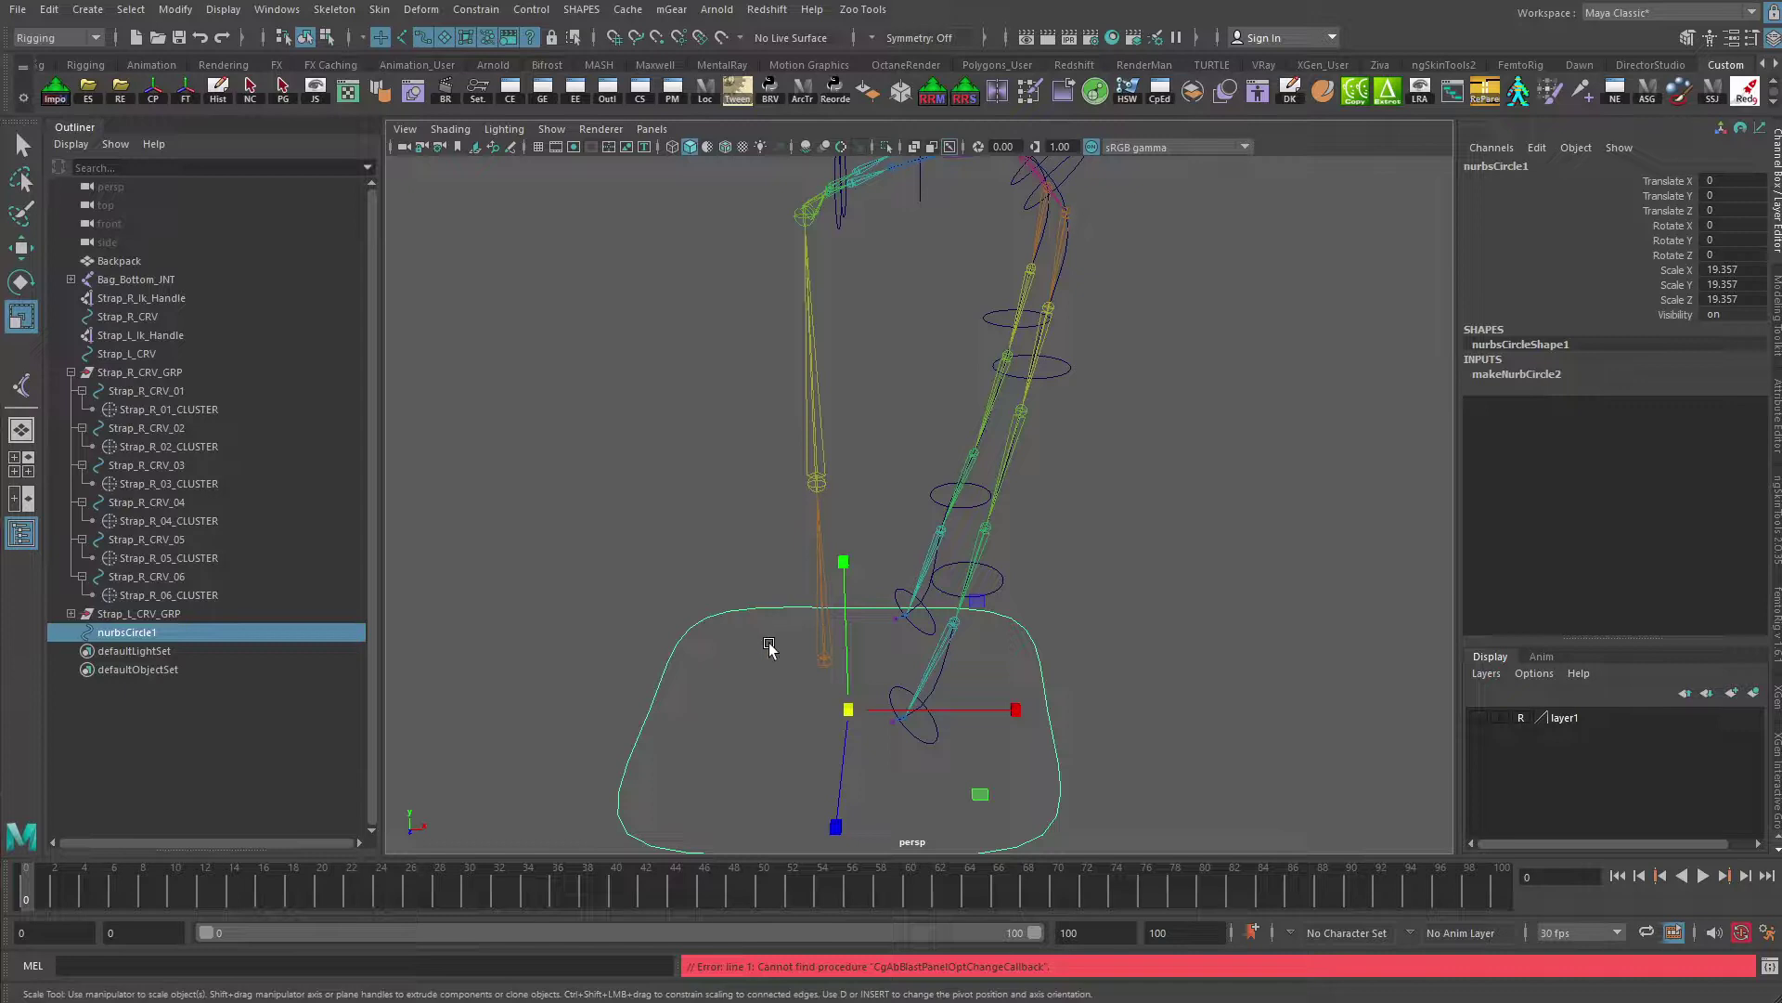
pyautogui.press('v')
pyautogui.press('w')
pyautogui.moveTo(848, 709); pyautogui.dragTo(906, 647)
pyautogui.keyDown('alt'); pyautogui.moveTo(814, 707); pyautogui.dragTo(755, 670); pyautogui.keyUp('alt')
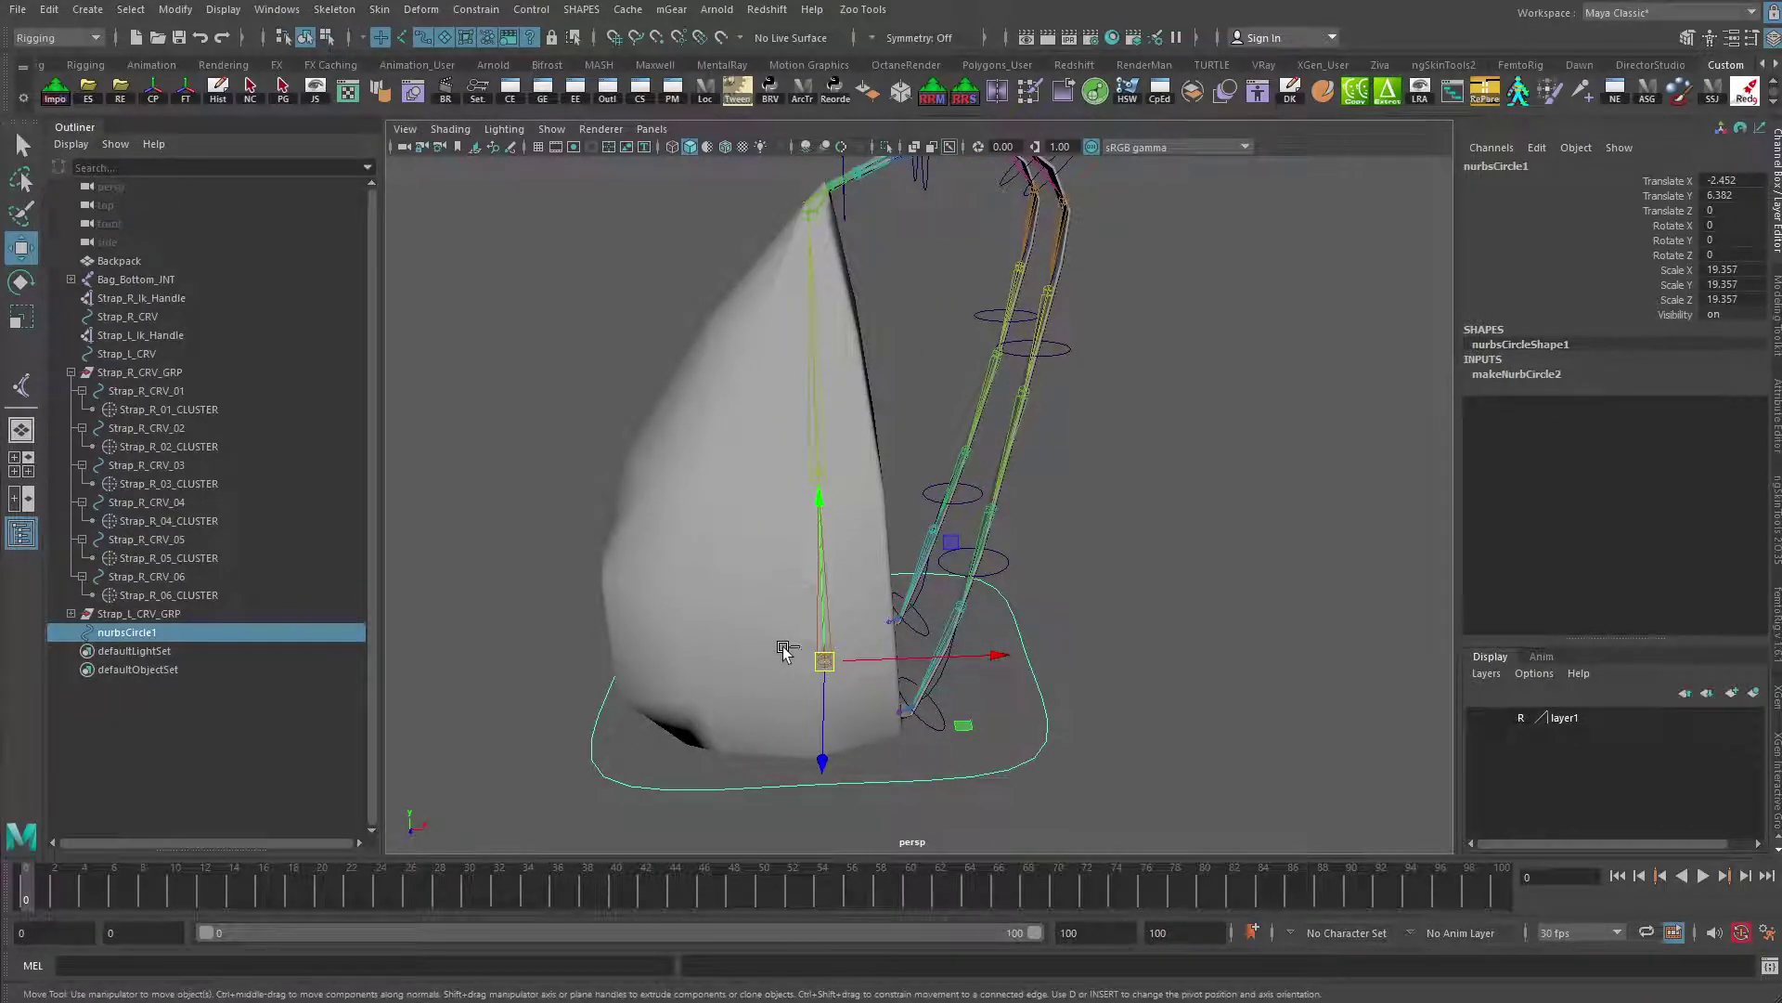
# Duplicate the rounded-square curve and snap the copy onto the middle joint of the bag
pyautogui.hotkey('ctrl', 'd')
pyautogui.moveTo(824, 603); pyautogui.dragTo(805, 446)
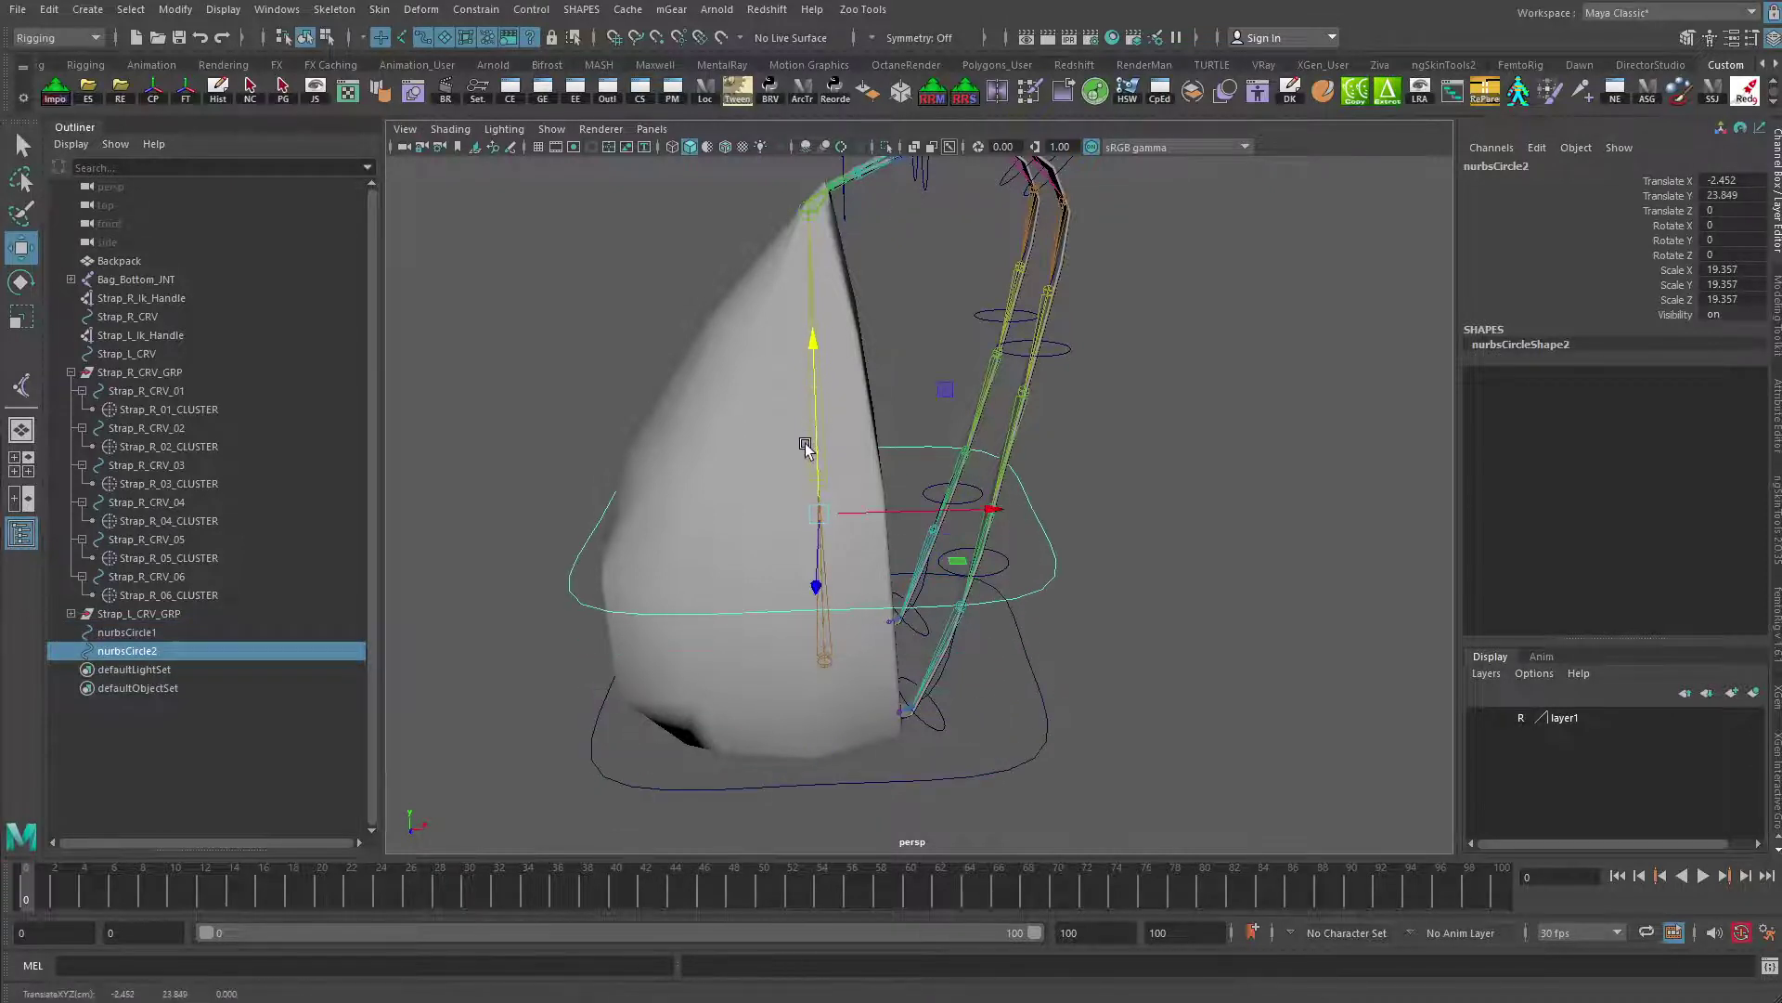
pyautogui.hotkey('alt', '2')
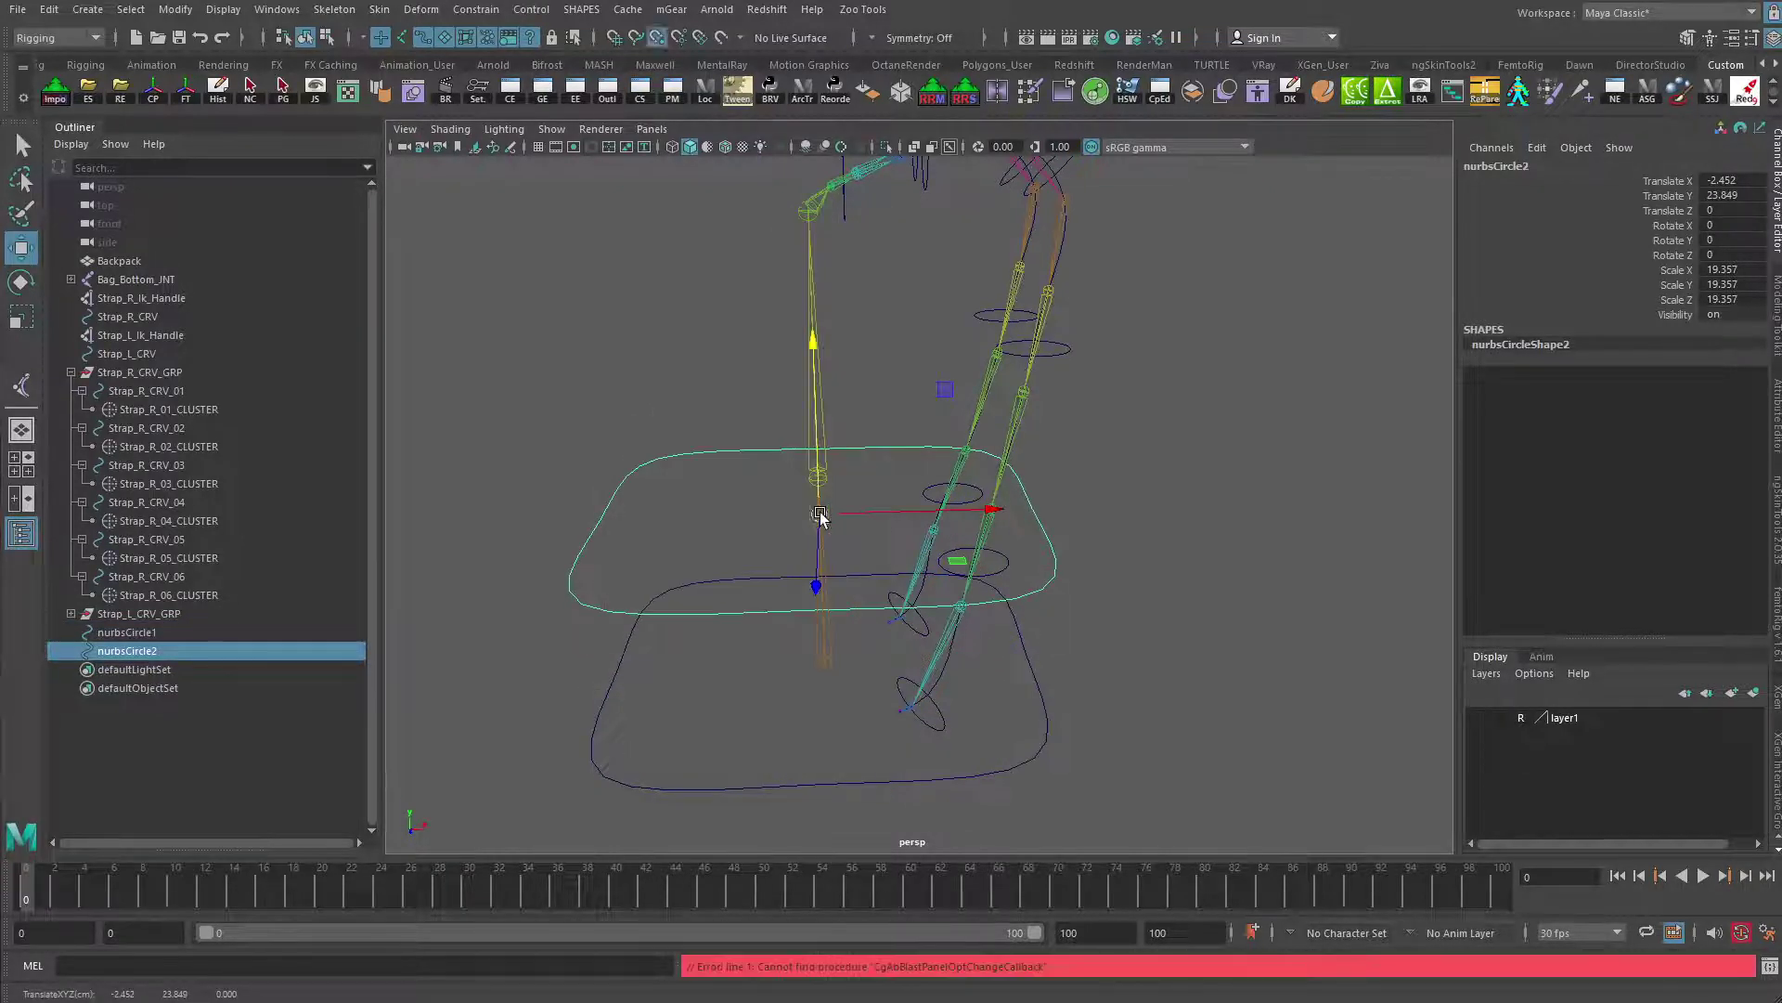
pyautogui.moveTo(819, 513); pyautogui.dragTo(815, 477)
pyautogui.keyDown('alt'); pyautogui.moveTo(815, 477); pyautogui.dragTo(802, 639, button='middle'); pyautogui.keyUp('alt')
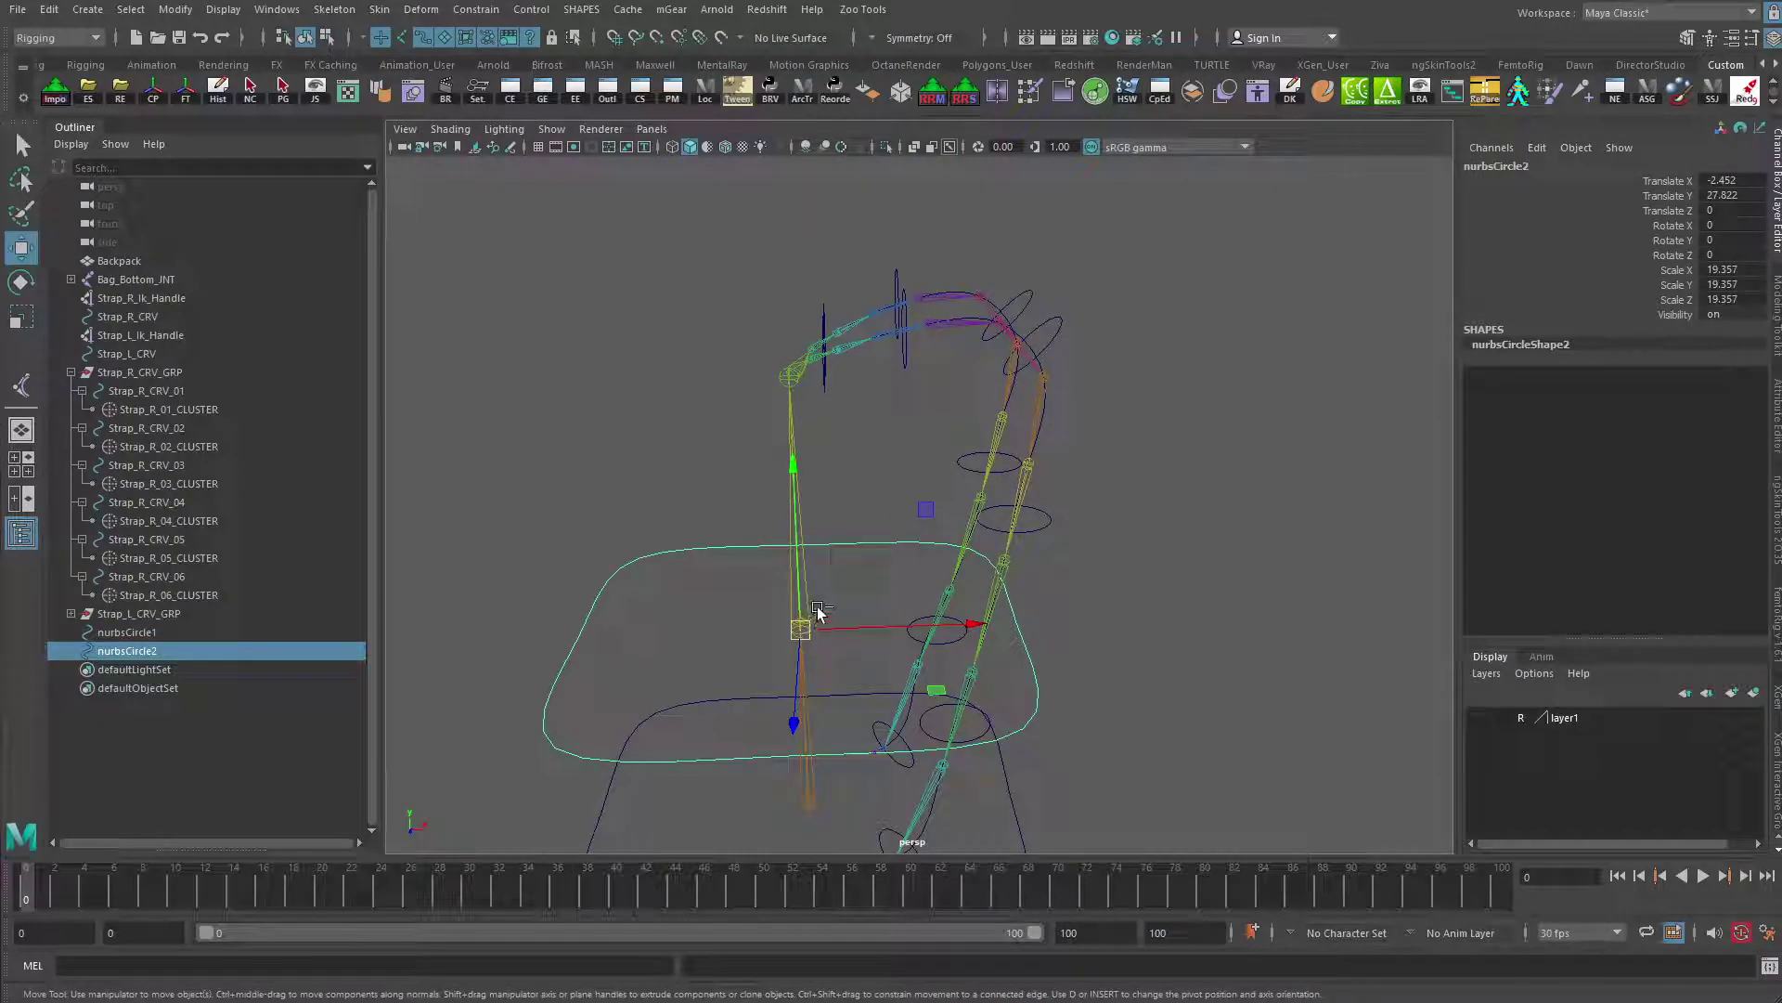
# Duplicate the middle control curve, snap the copy onto the top joint of the bag, and show the mesh again
pyautogui.hotkey('ctrl', 'd')
pyautogui.moveTo(806, 593); pyautogui.dragTo(796, 348)
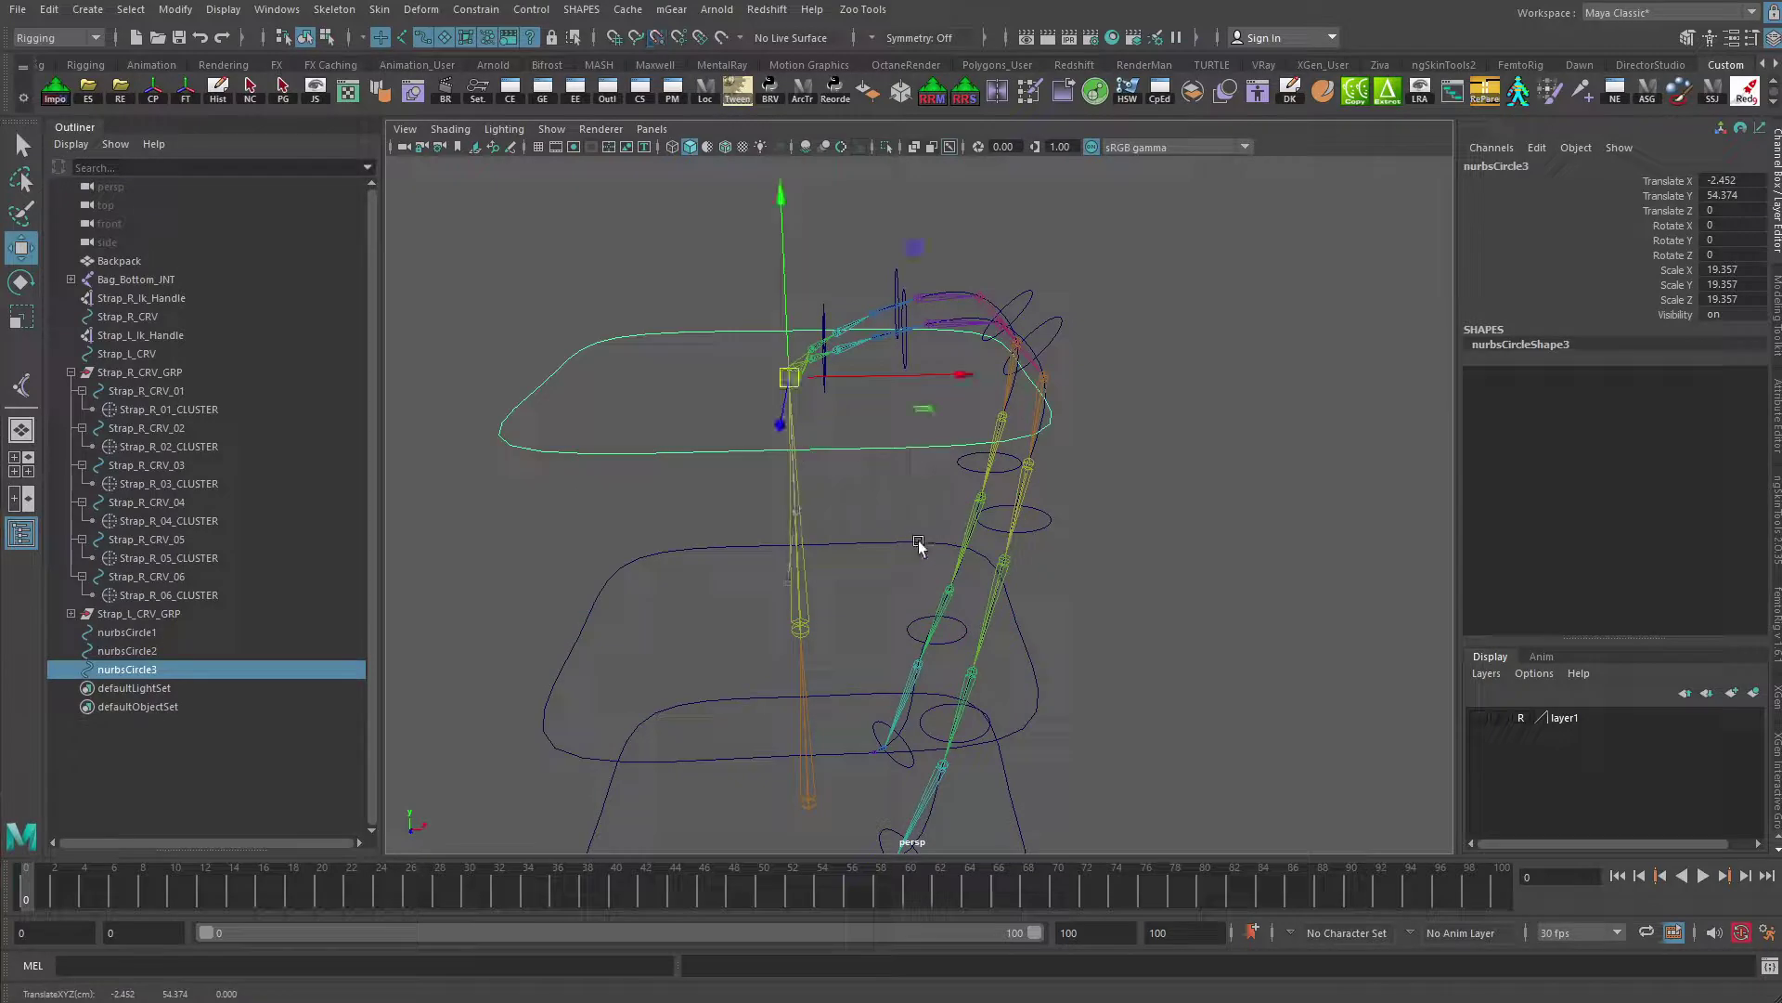
pyautogui.press('v')
pyautogui.moveTo(799, 554)
pyautogui.keyDown('alt'); pyautogui.mouseDown()
pyautogui.moveTo(819, 572)
pyautogui.moveTo(776, 556)
pyautogui.mouseUp(); pyautogui.keyUp('alt')
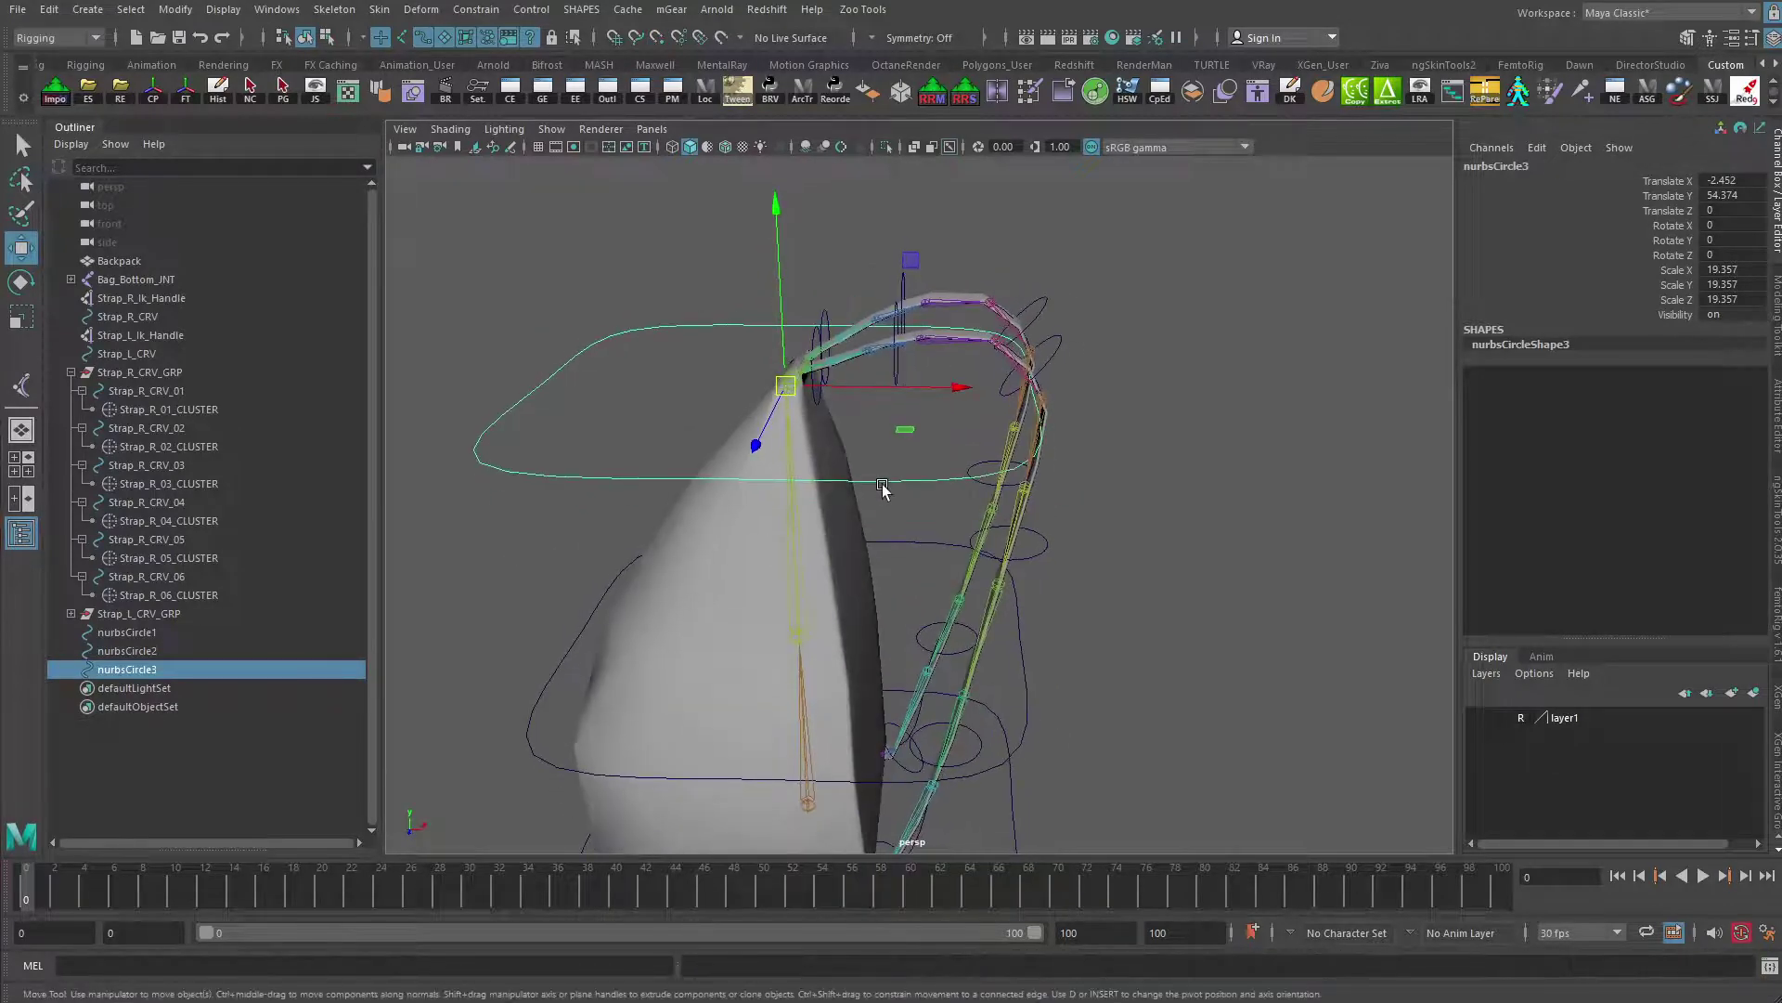
# Scale the top control curve down uniformly to about 7.84 and narrow it along X around the bag's tip
pyautogui.press('r')
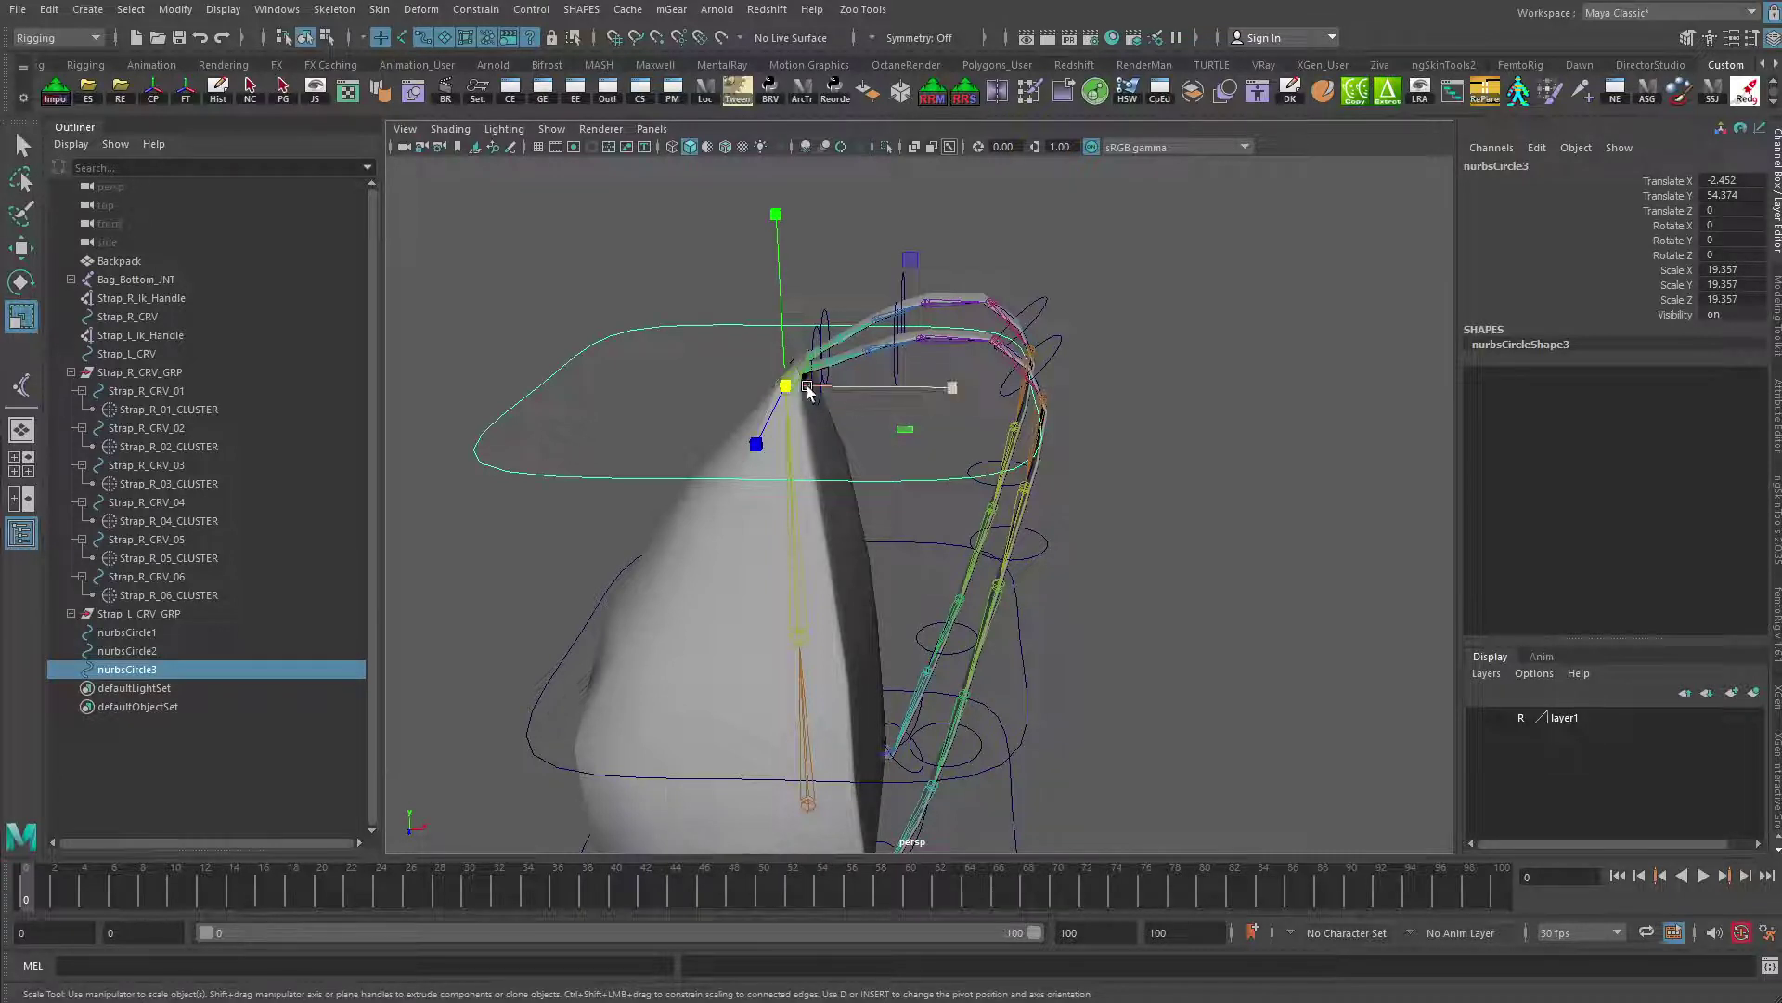
pyautogui.moveTo(789, 386); pyautogui.dragTo(715, 526)
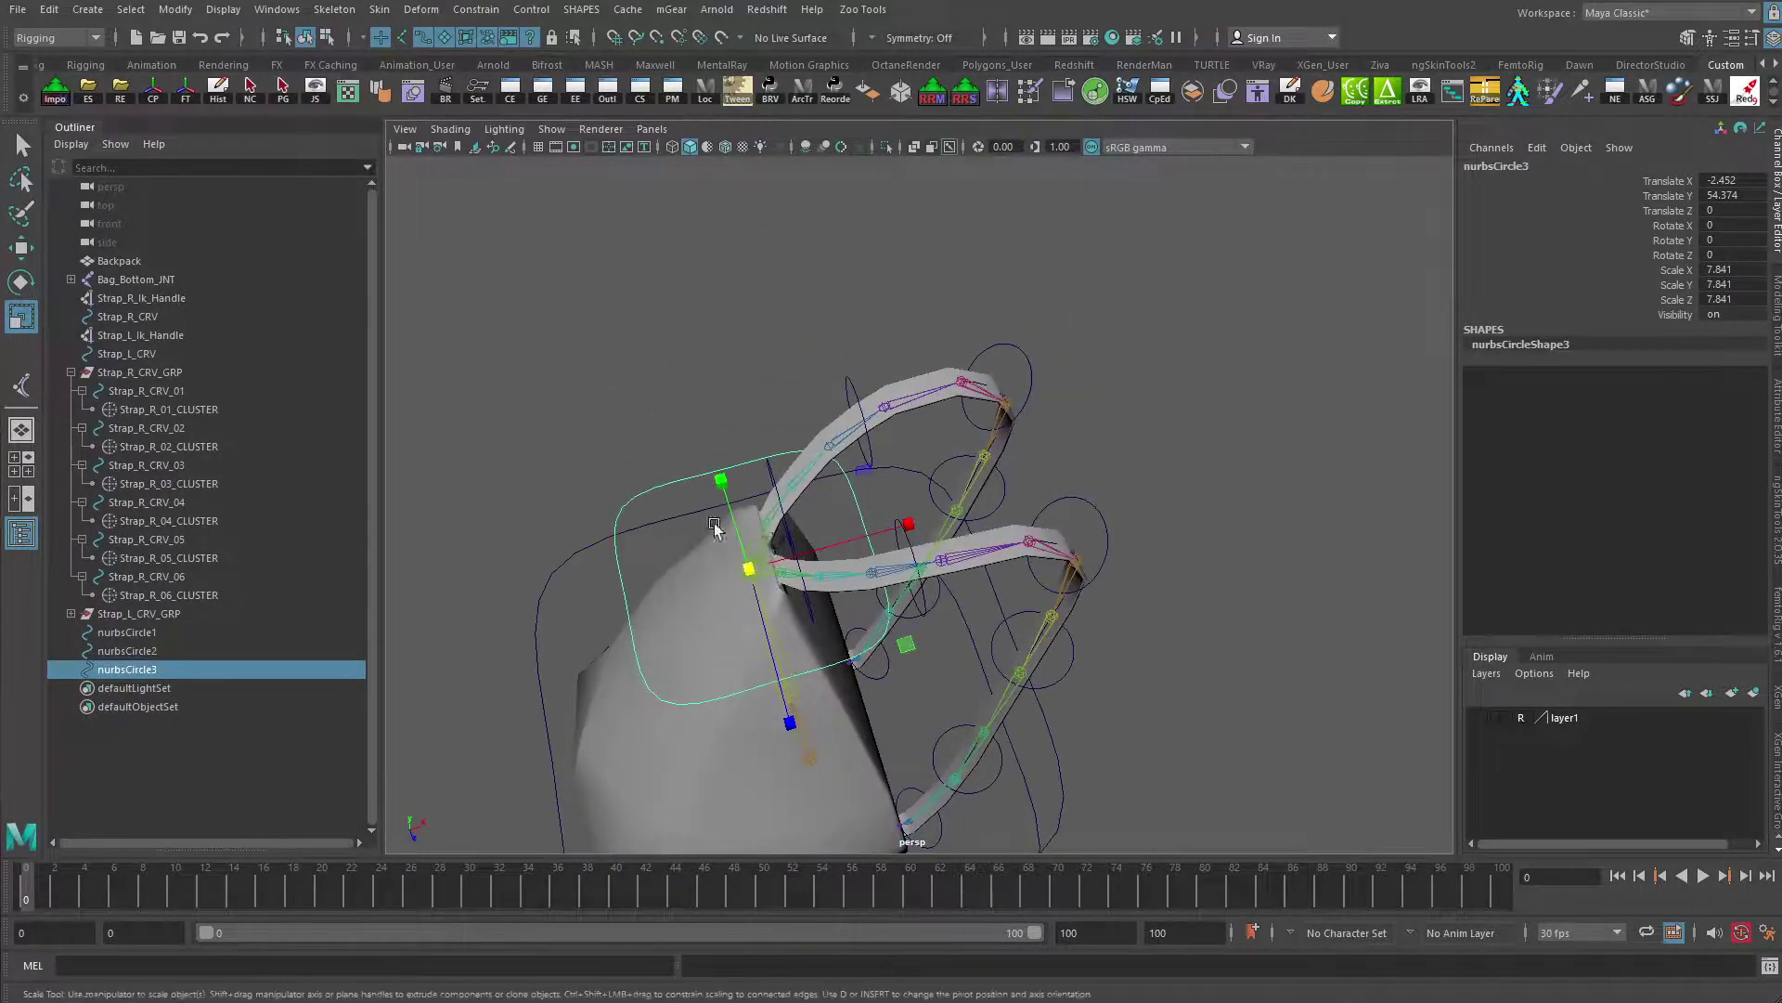
pyautogui.moveTo(900, 538); pyautogui.dragTo(842, 538)
pyautogui.keyDown('alt'); pyautogui.moveTo(734, 646); pyautogui.dragTo(700, 565); pyautogui.keyUp('alt')
# Freeze the transformations of the top control curve and of the middle and bottom control curves together
pyautogui.click(1045, 647)
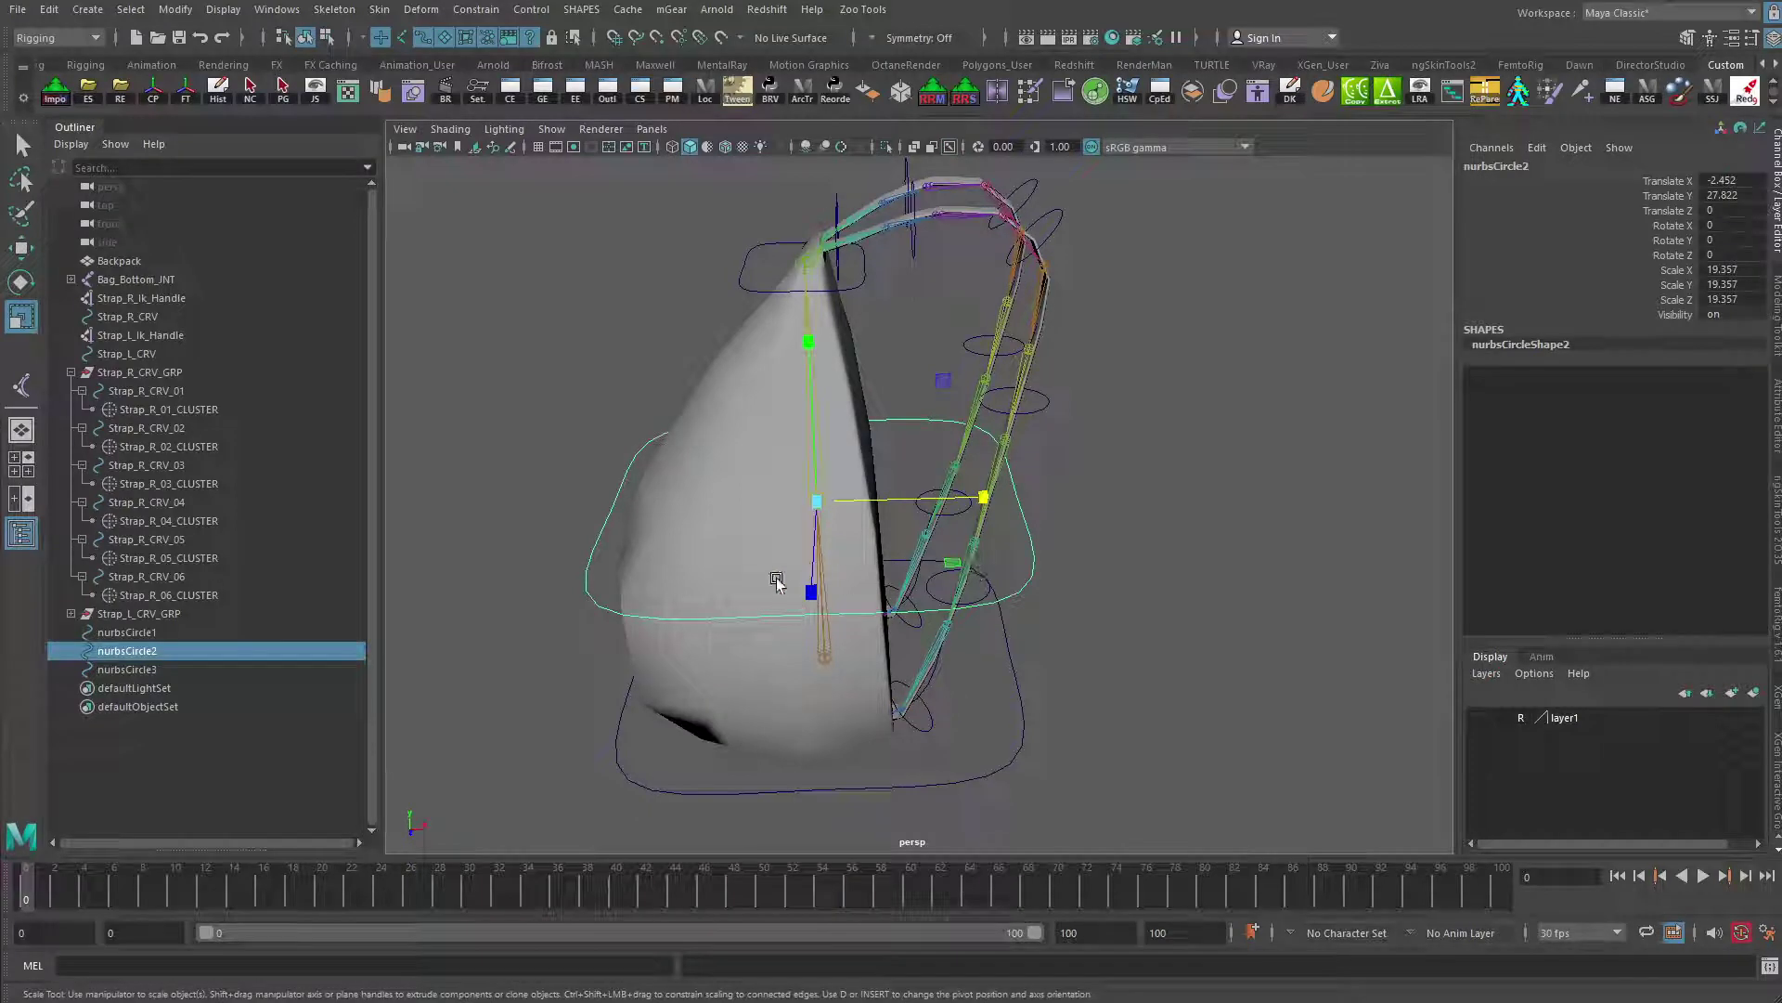
pyautogui.click(752, 284)
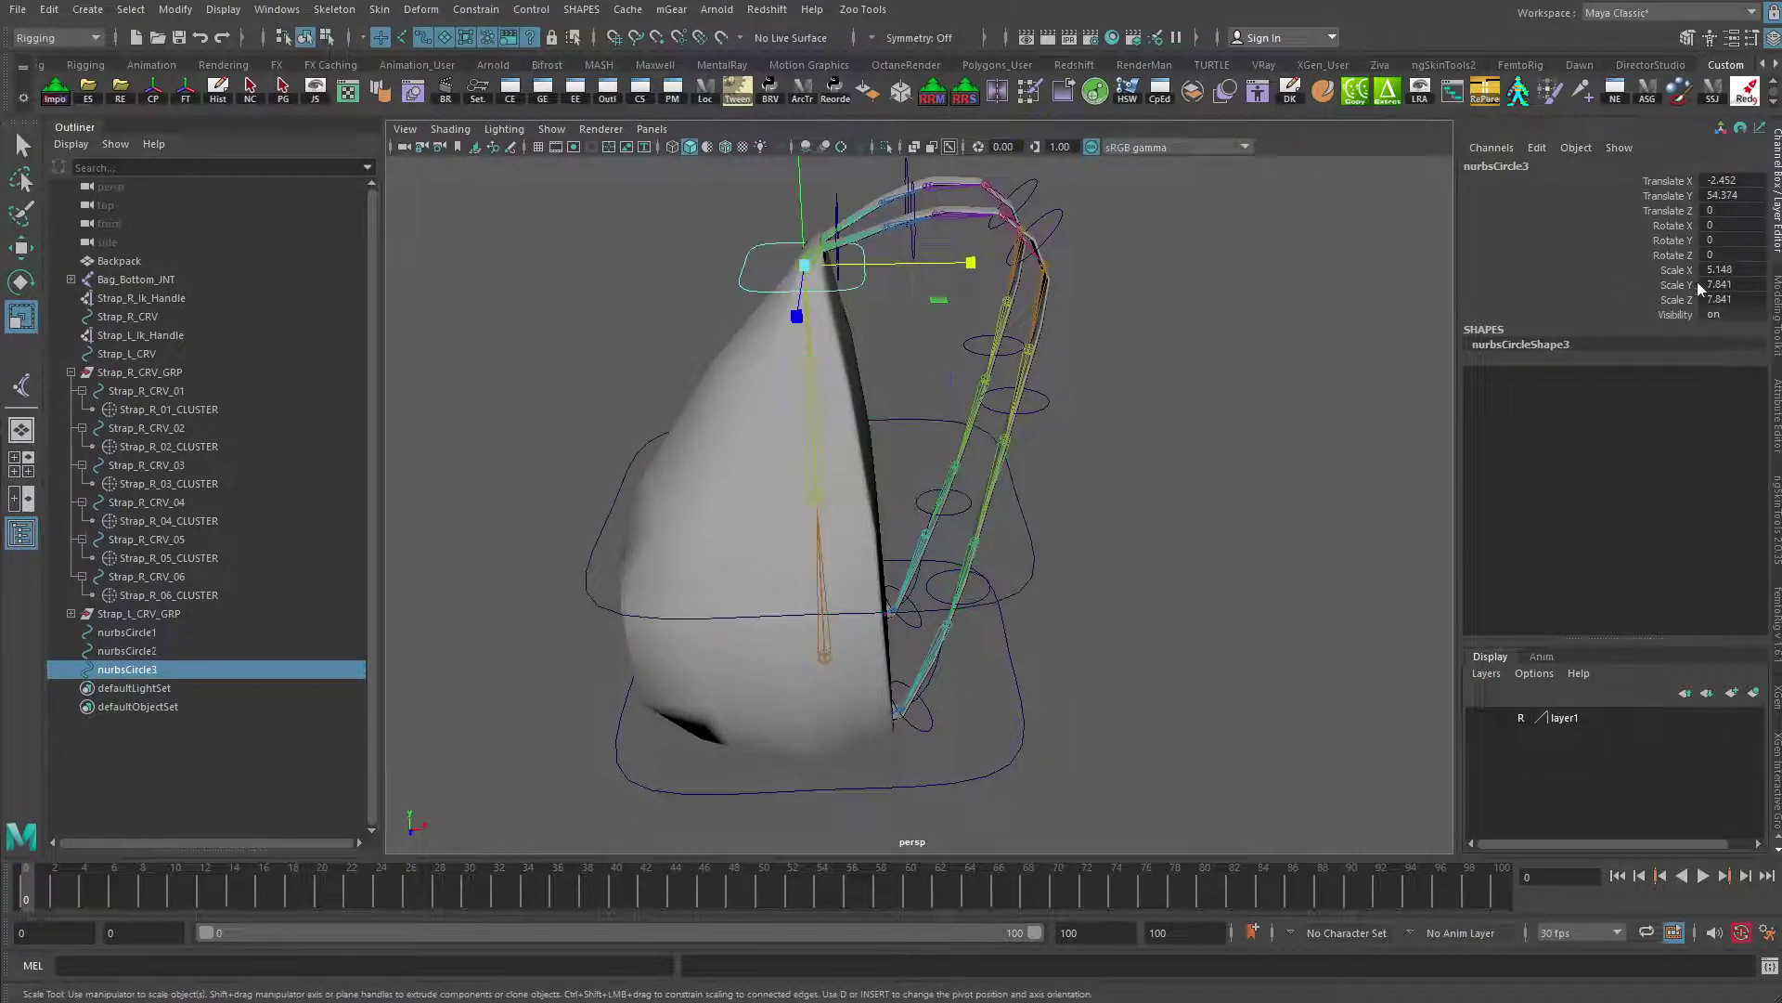
pyautogui.click(184, 98)
pyautogui.click(588, 581)
pyautogui.keyDown('shift'); pyautogui.click(639, 783); pyautogui.keyUp('shift')
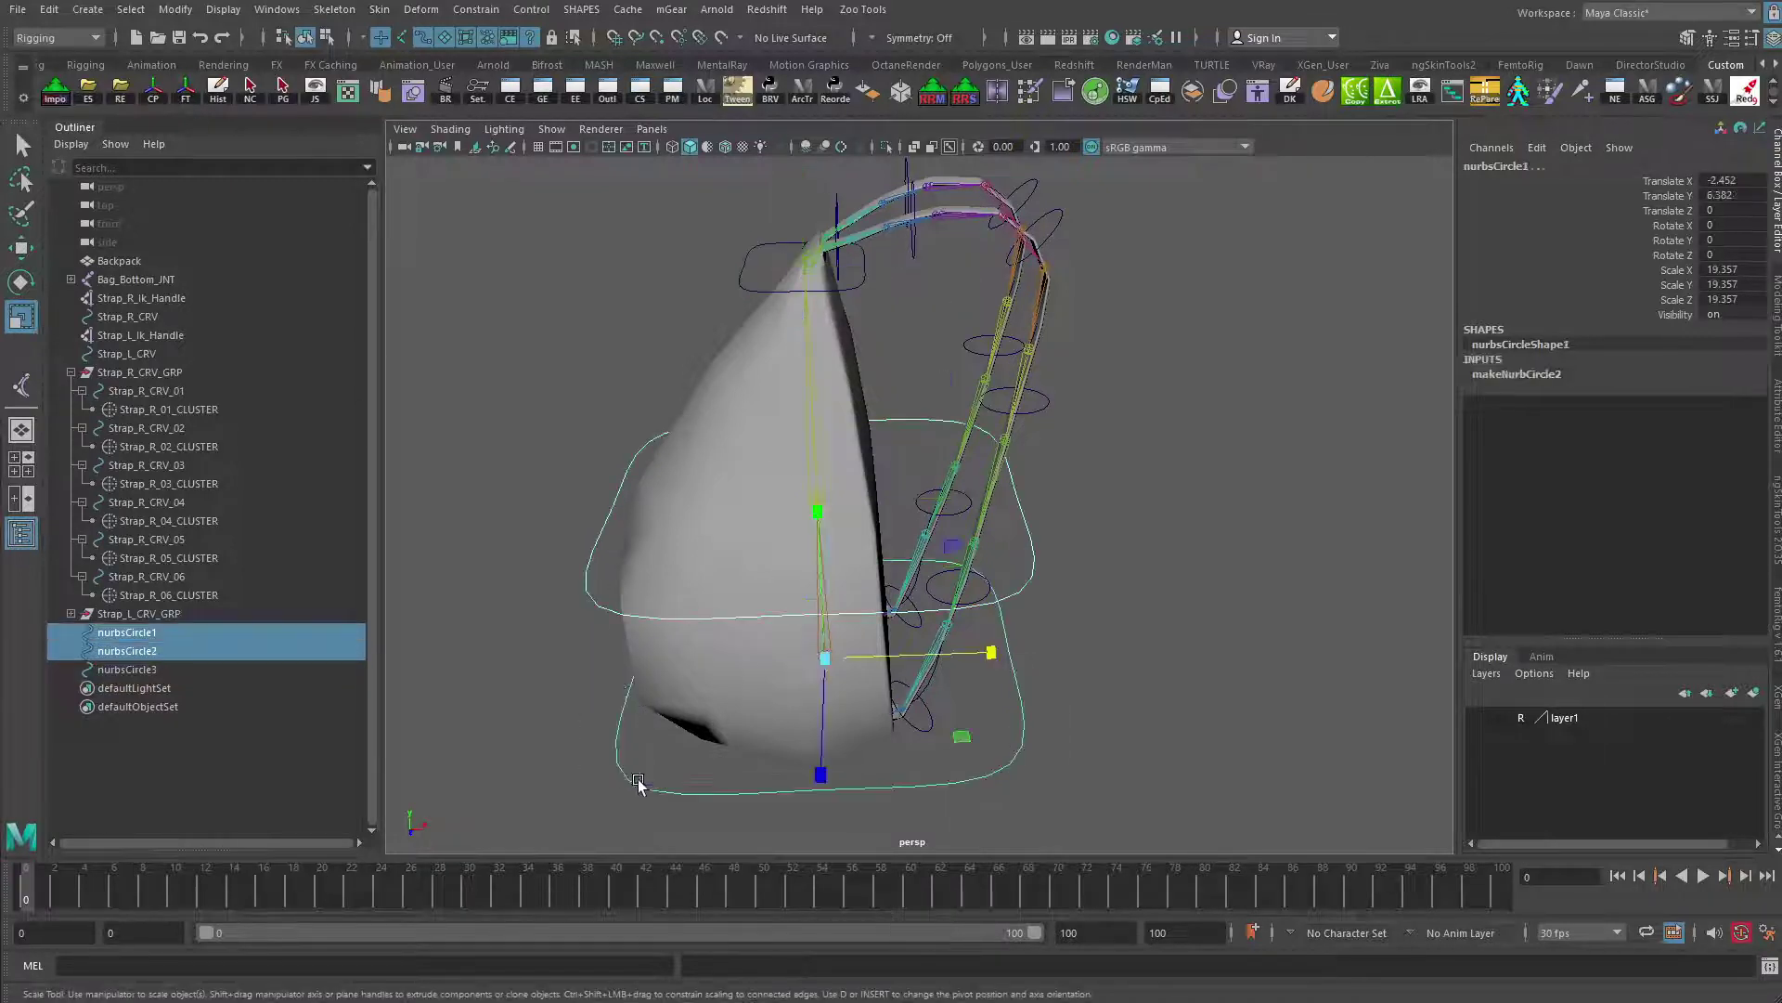
pyautogui.click(186, 91)
pyautogui.click(1125, 555)
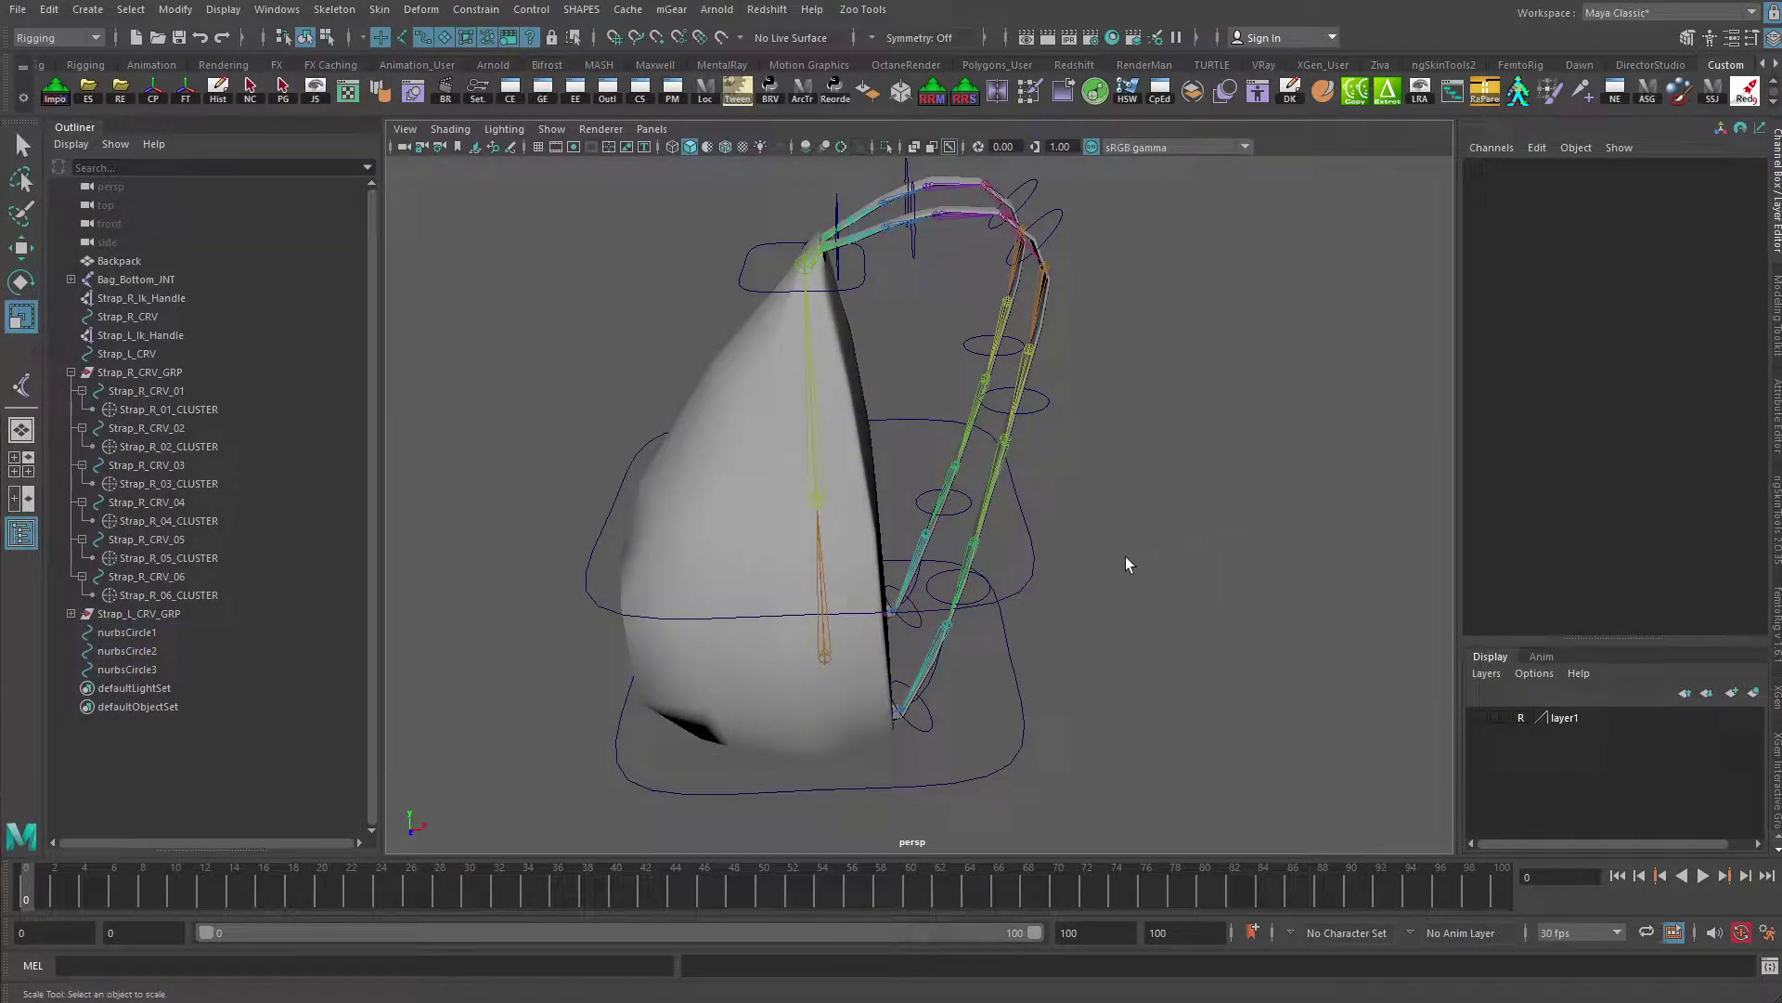
# Examine the middle and top control curves around the bag, including their channel values
pyautogui.keyDown('alt'); pyautogui.moveTo(989, 608); pyautogui.dragTo(956, 550); pyautogui.keyUp('alt')
pyautogui.click(998, 542)
pyautogui.keyDown('alt'); pyautogui.moveTo(791, 720); pyautogui.dragTo(941, 724, button='right'); pyautogui.keyUp('alt')
pyautogui.keyDown('alt'); pyautogui.moveTo(1004, 770); pyautogui.dragTo(1099, 592); pyautogui.keyUp('alt')
pyautogui.keyDown('alt'); pyautogui.moveTo(1165, 438); pyautogui.dragTo(826, 451, button='right'); pyautogui.keyUp('alt')
pyautogui.keyDown('alt'); pyautogui.moveTo(910, 439); pyautogui.dragTo(901, 533, button='middle'); pyautogui.keyUp('alt')
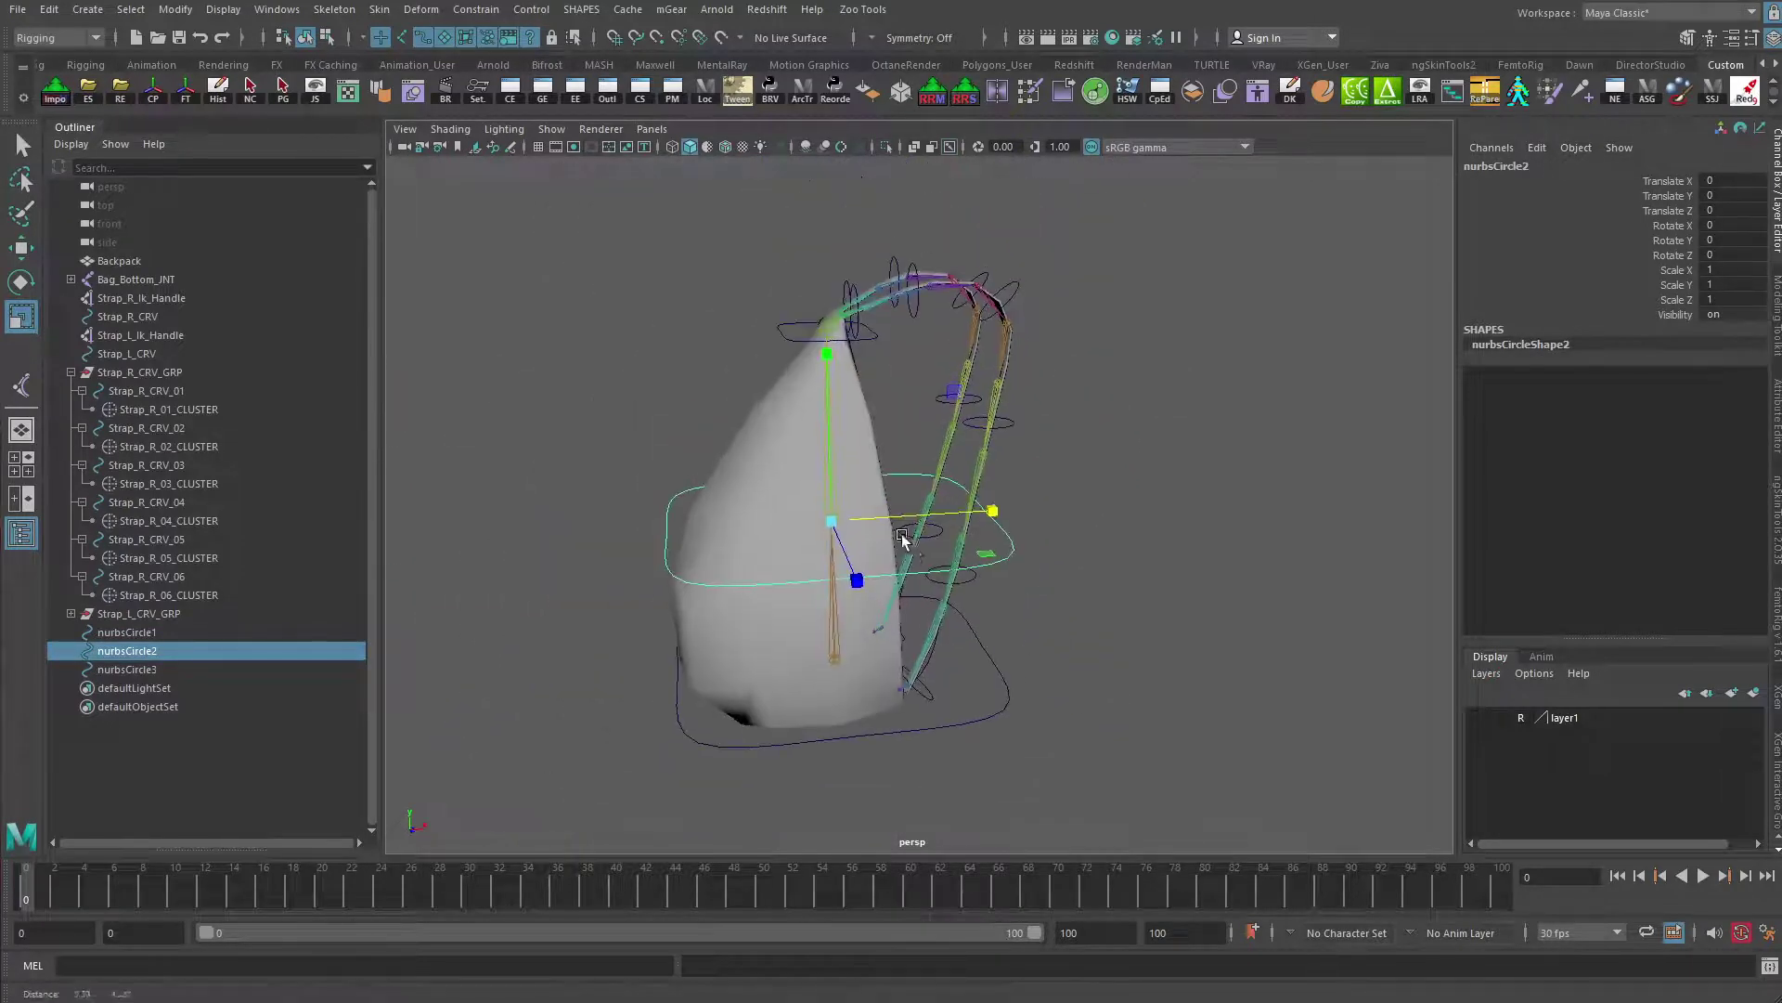
pyautogui.click(800, 337)
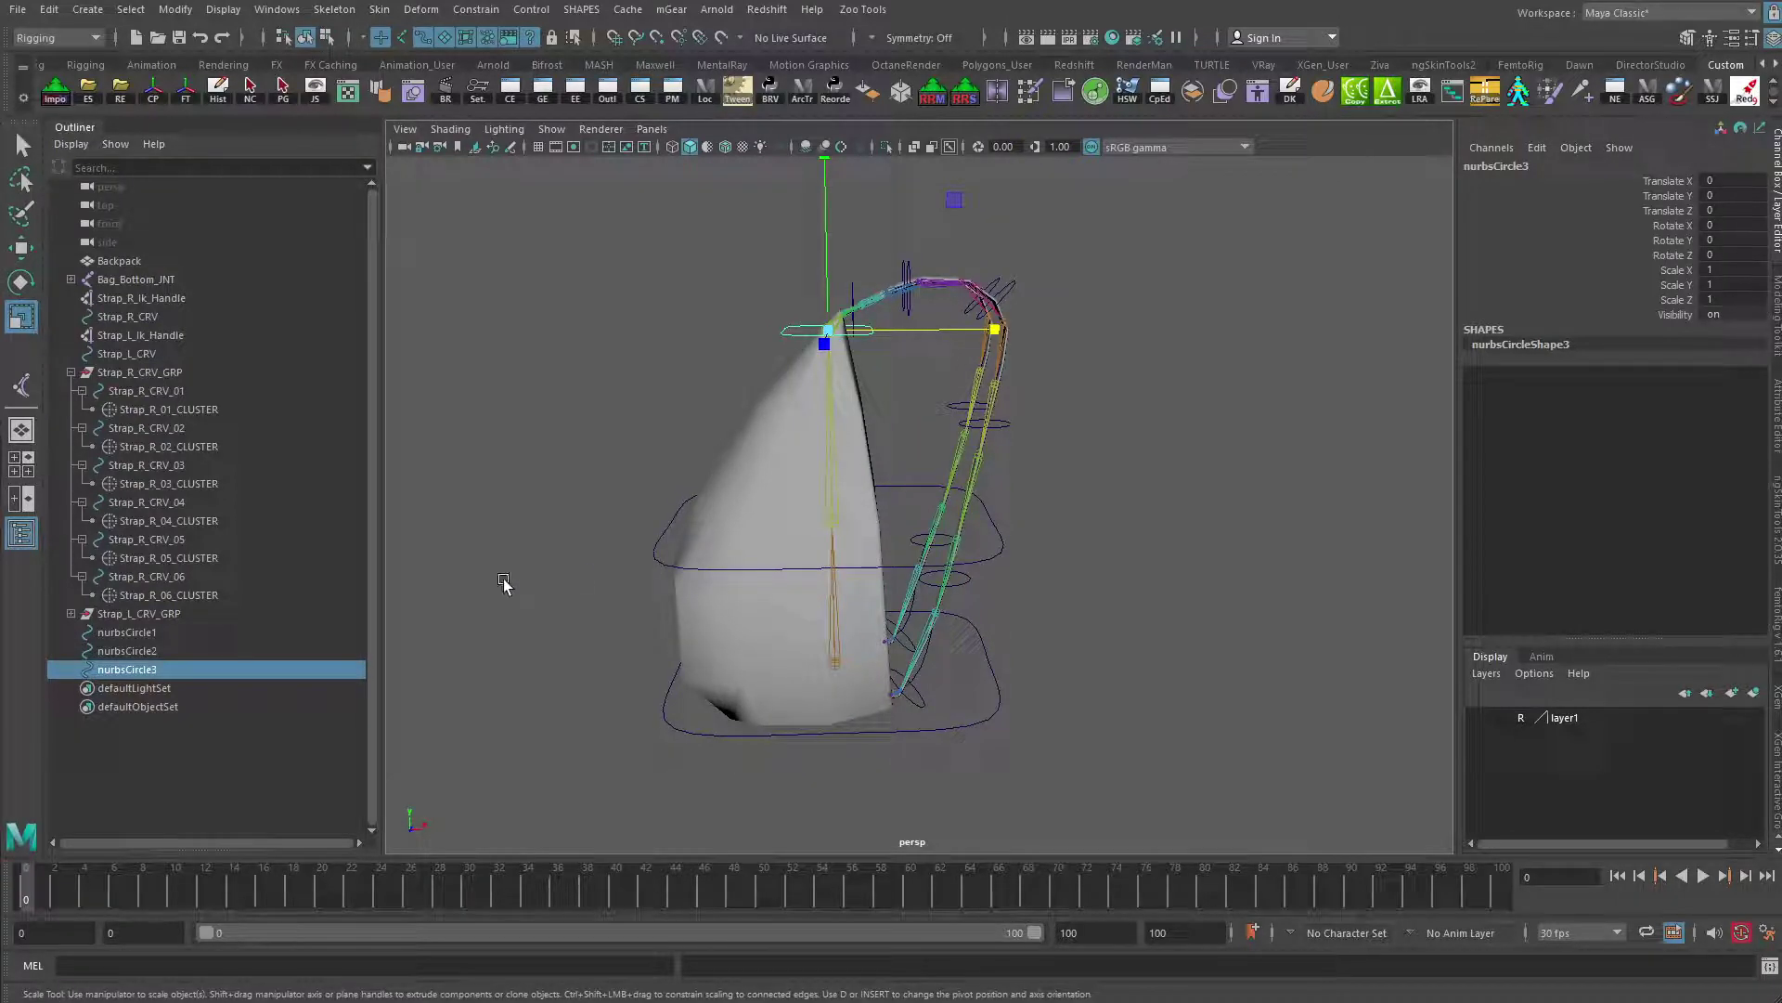
# Rename the bottom, middle and top control curves Bag_Bottom_CTRL, Bag_Mid_CTRL and Bag_Top_CTRL
pyautogui.click(130, 650)
pyautogui.doubleClick(130, 632)
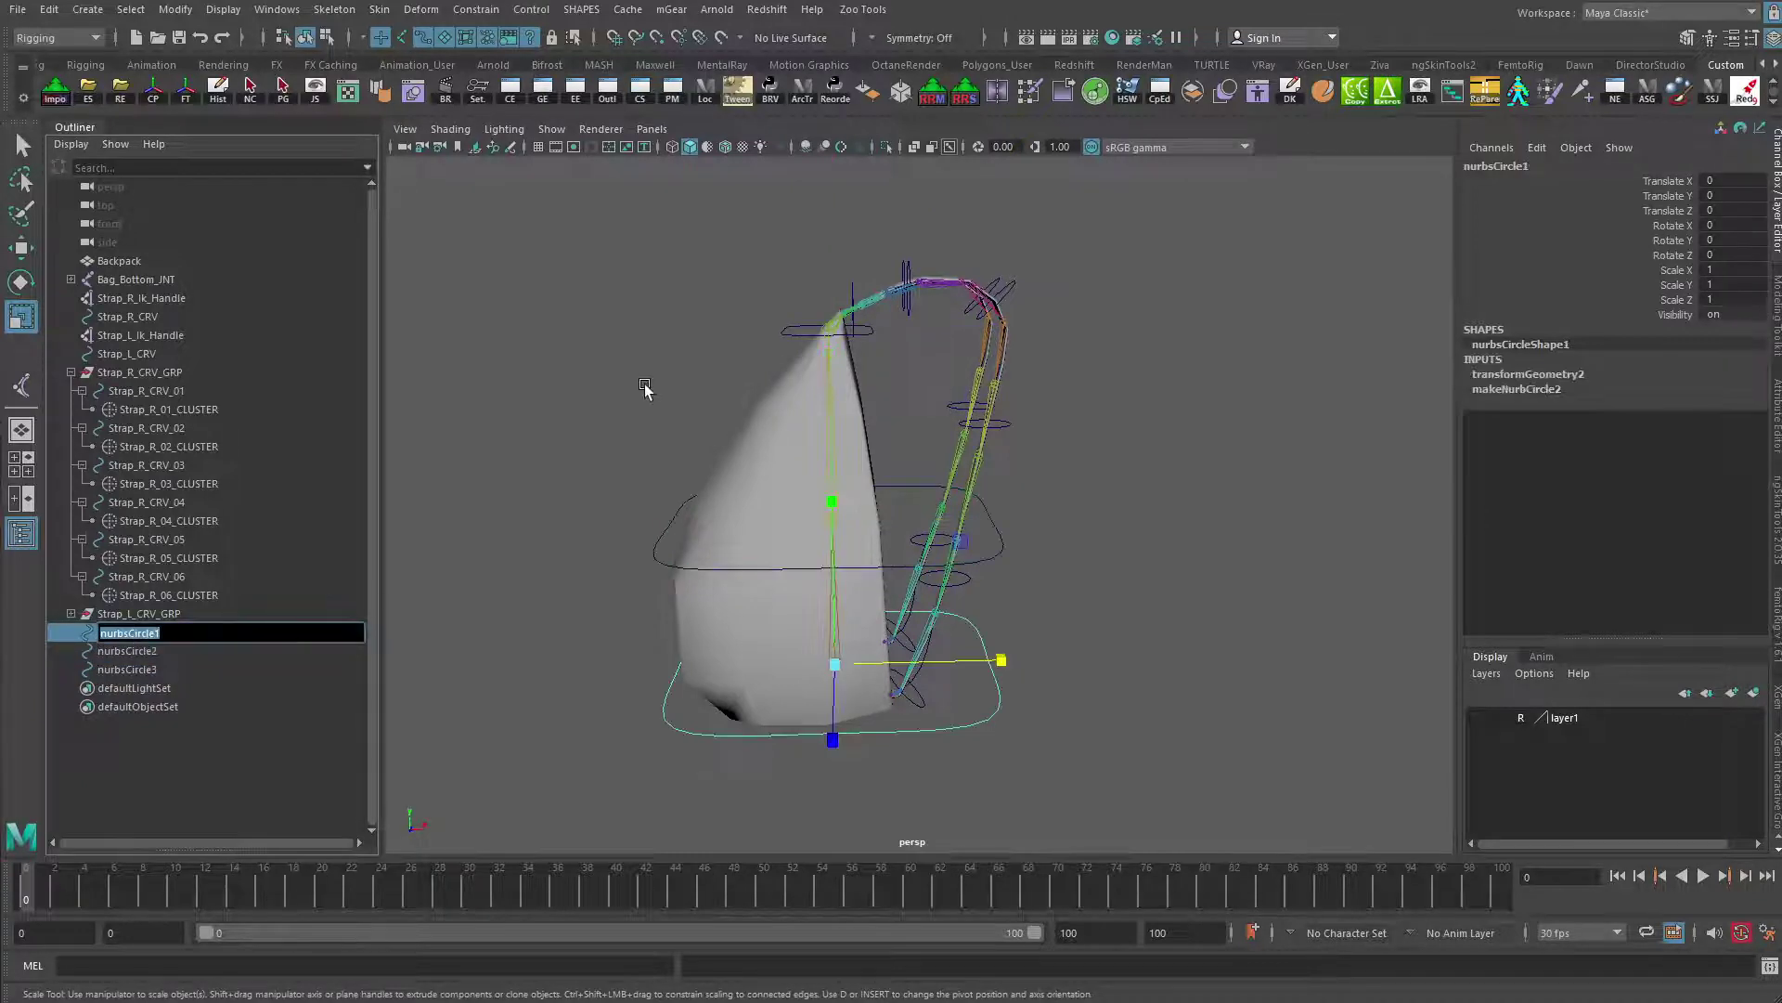
pyautogui.write('Bag_Bottom_CTRL')
pyautogui.press('Return')
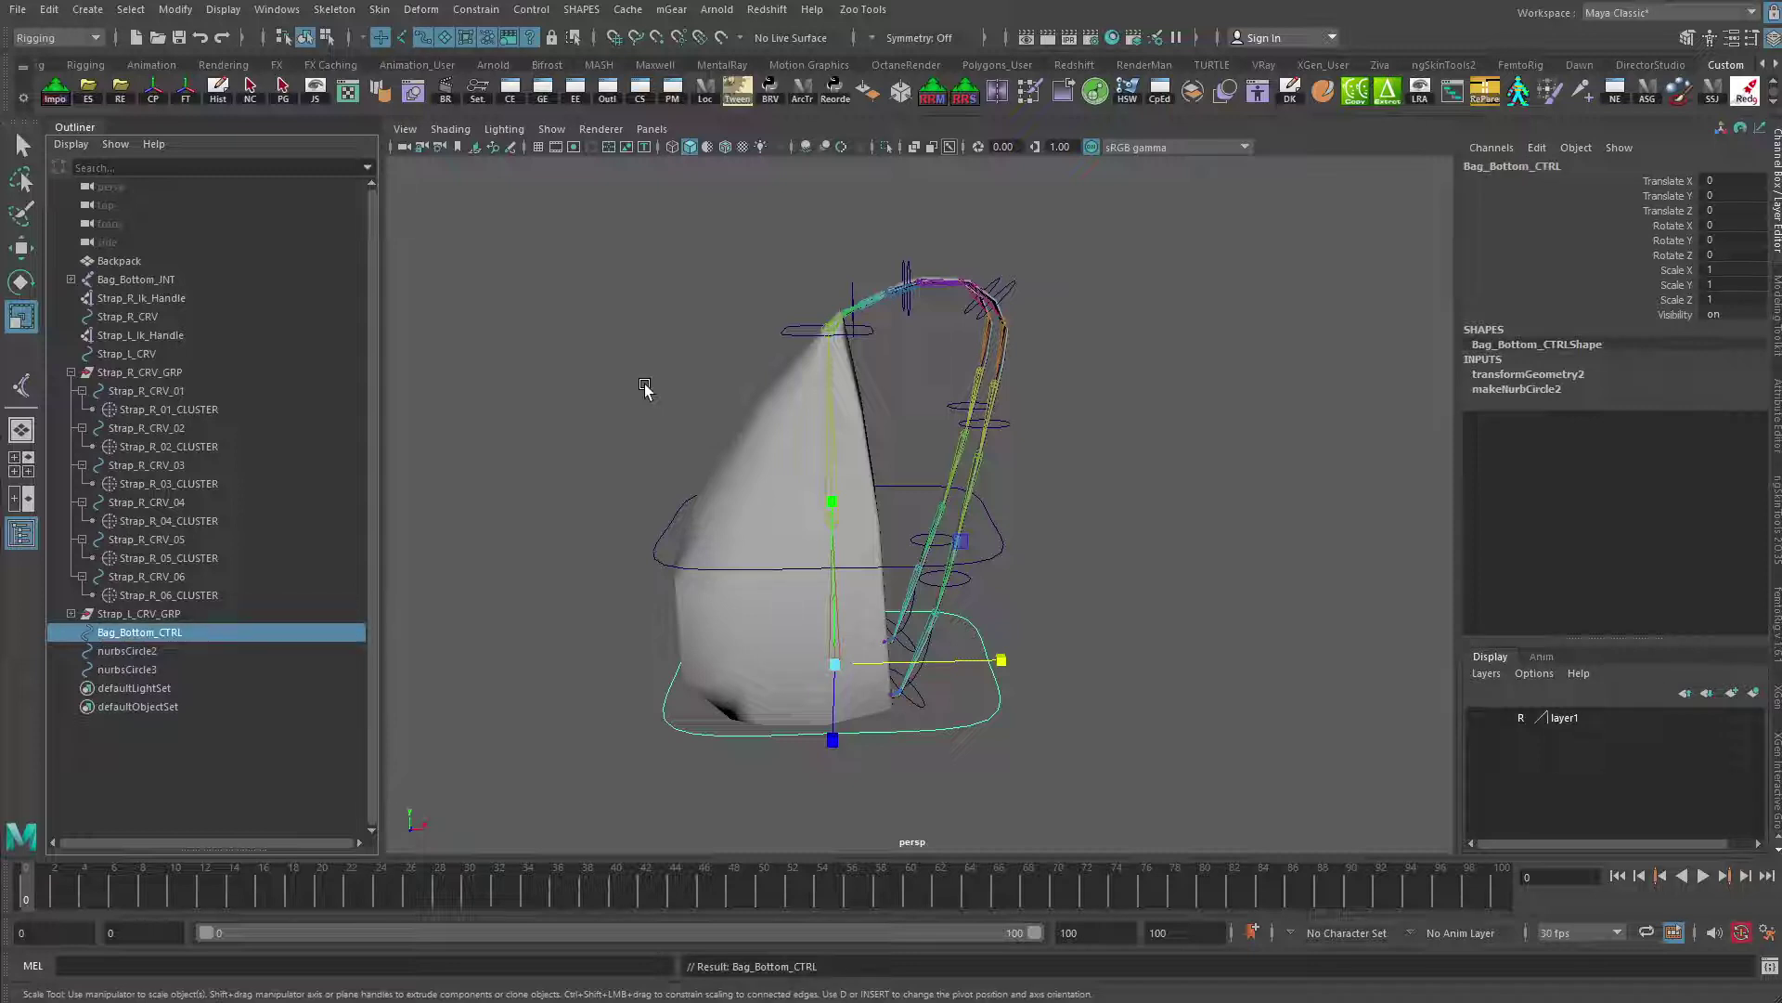
pyautogui.doubleClick(176, 648)
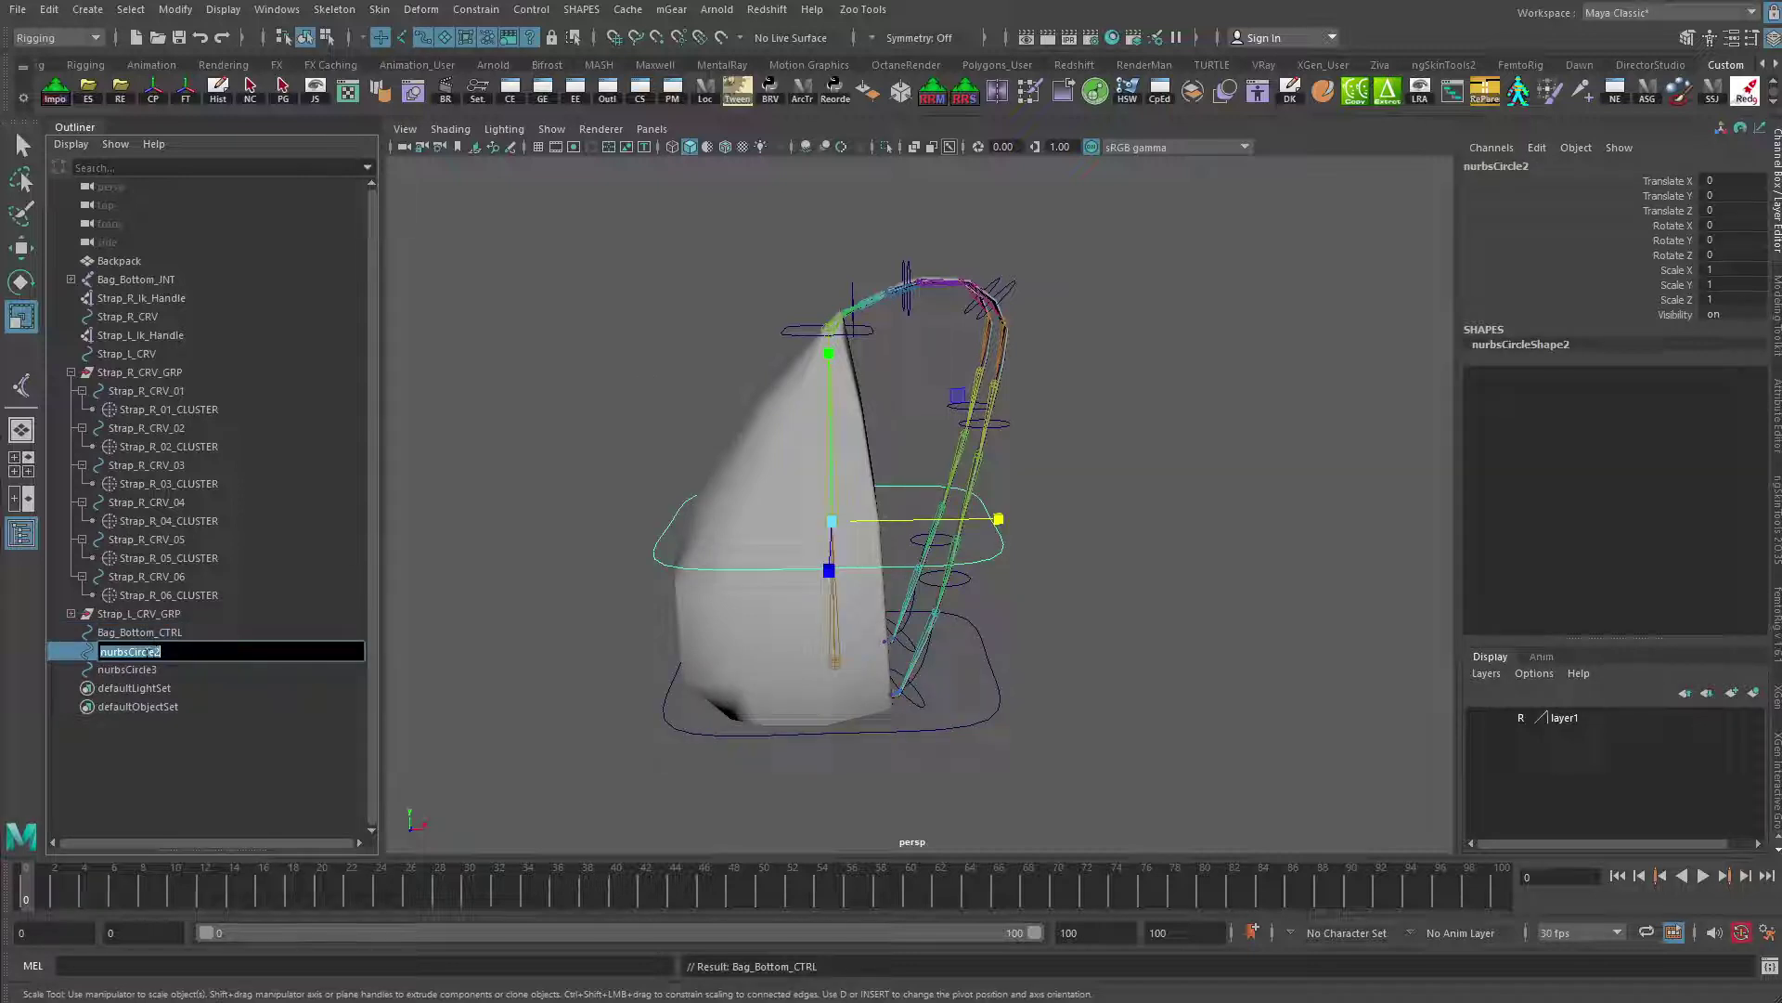
pyautogui.write('Bag_Mid_CTRL')
pyautogui.press('Return')
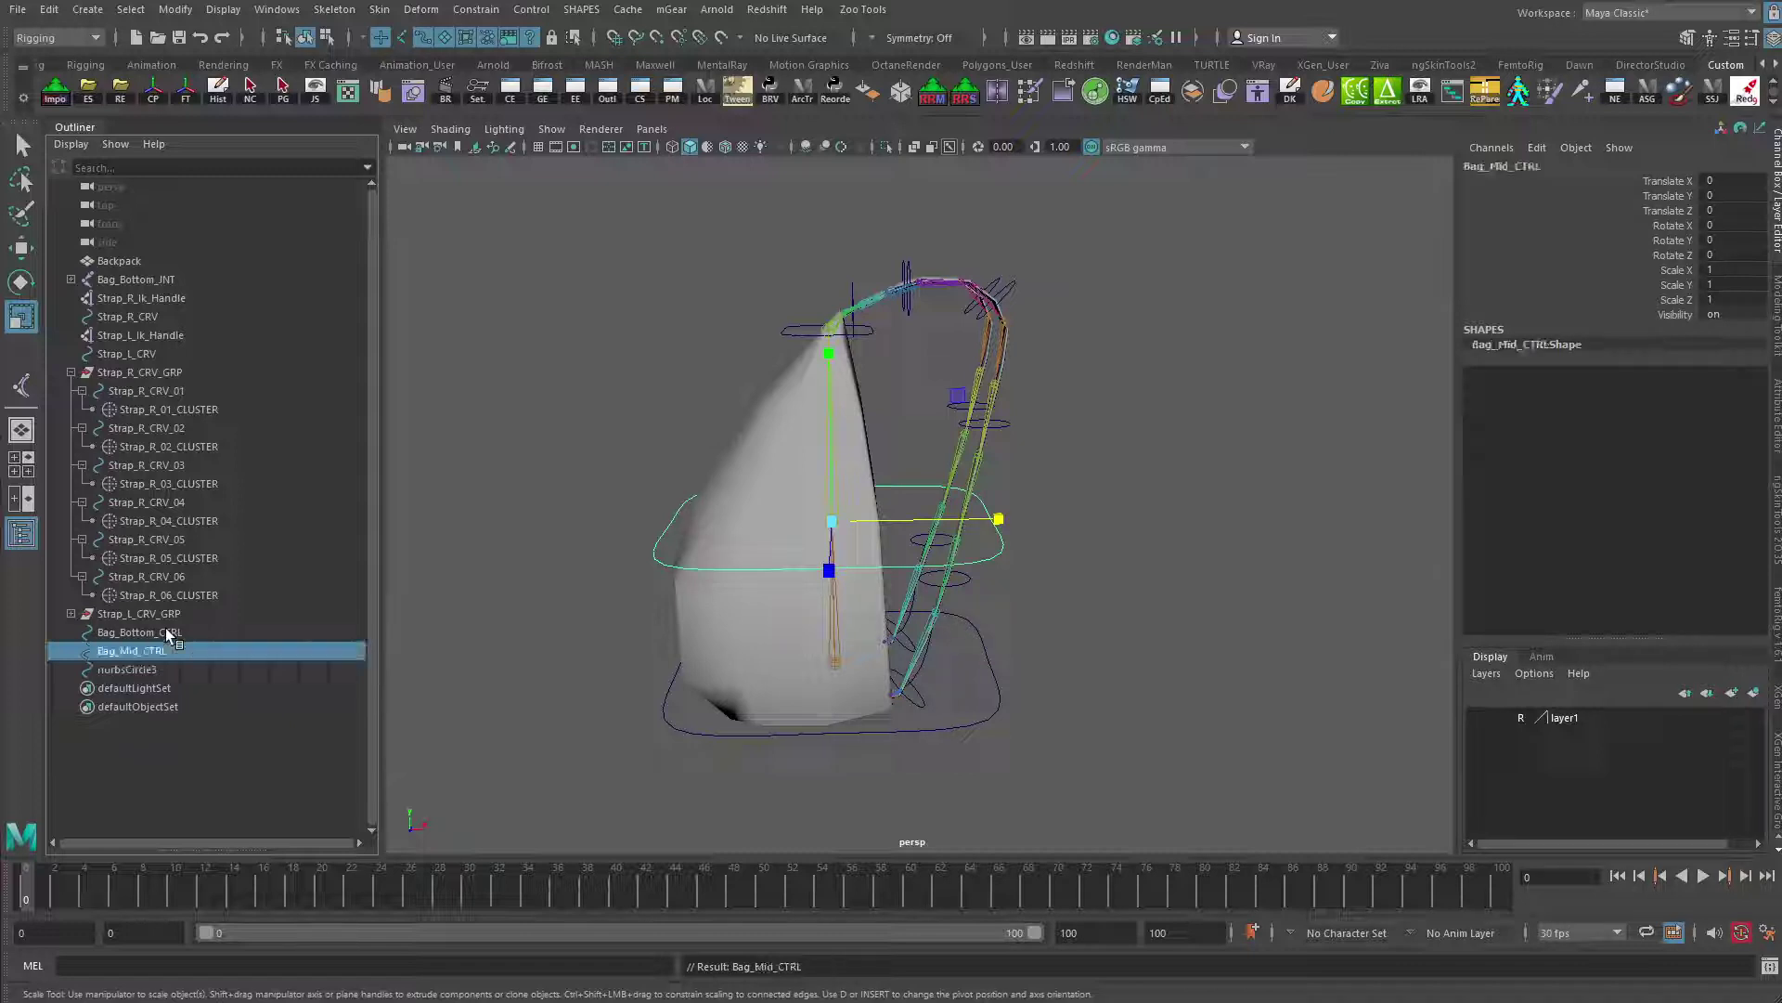
pyautogui.doubleClick(120, 667)
pyautogui.write('B')
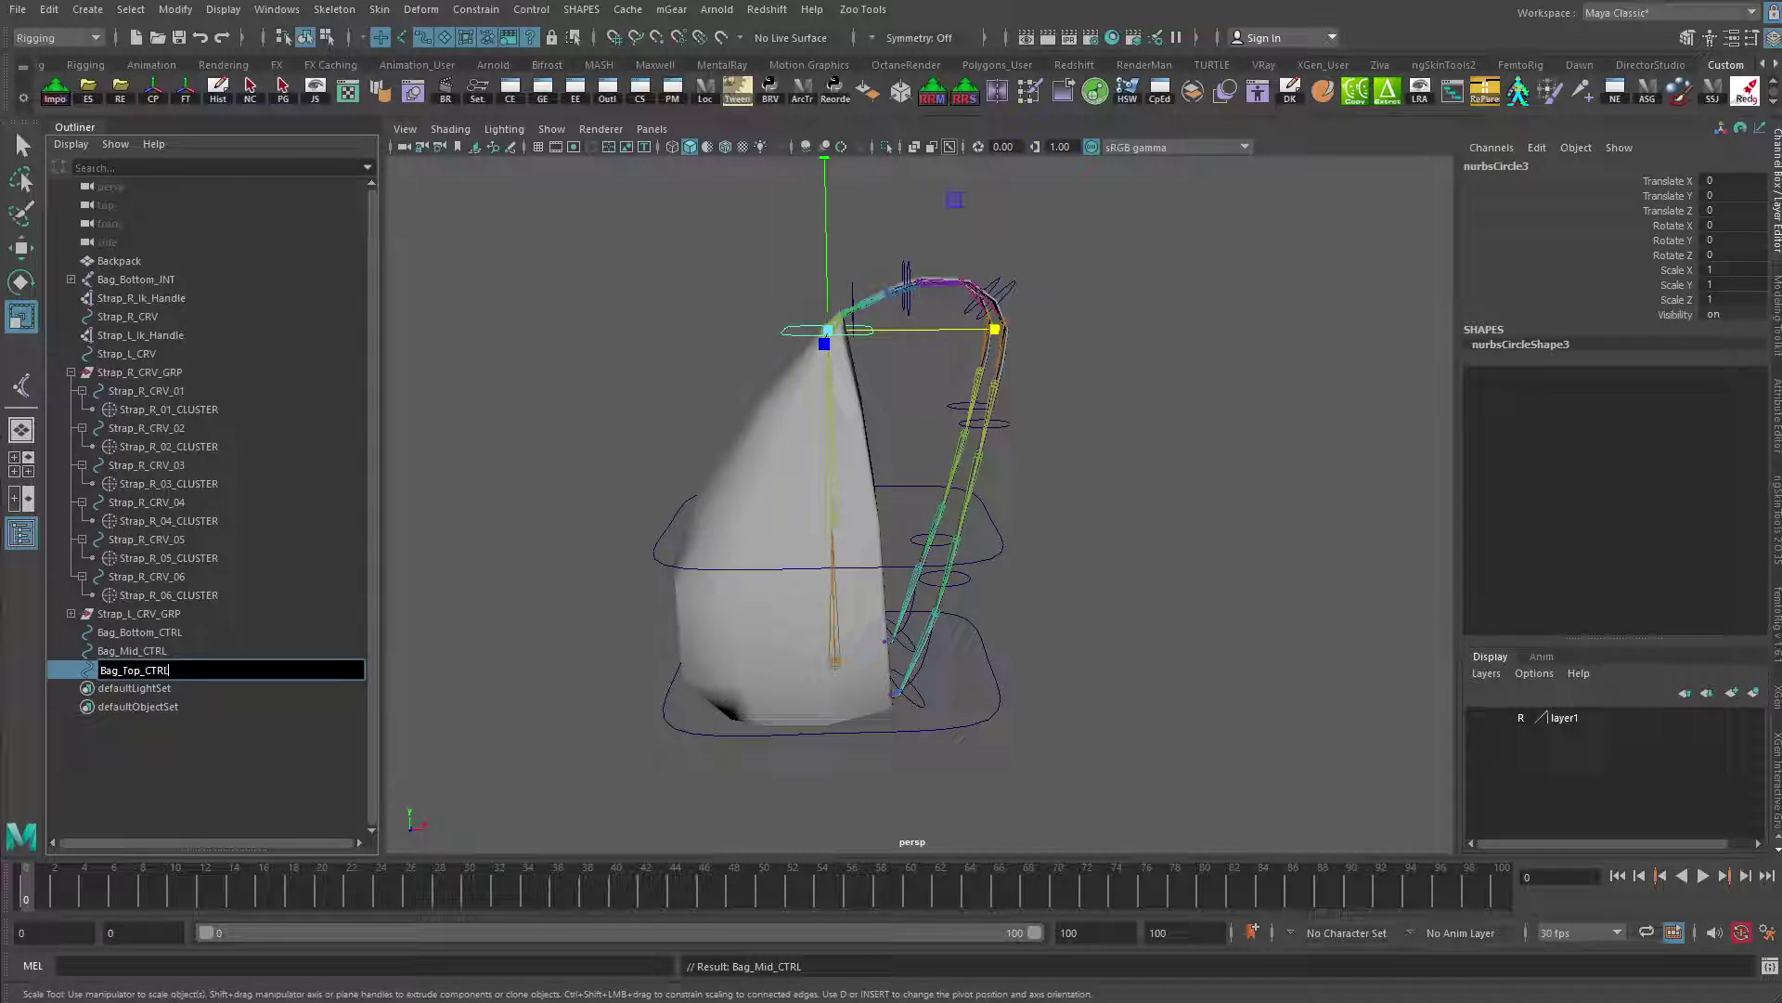
pyautogui.write('ag_Top_CTRL')
pyautogui.press('Return')
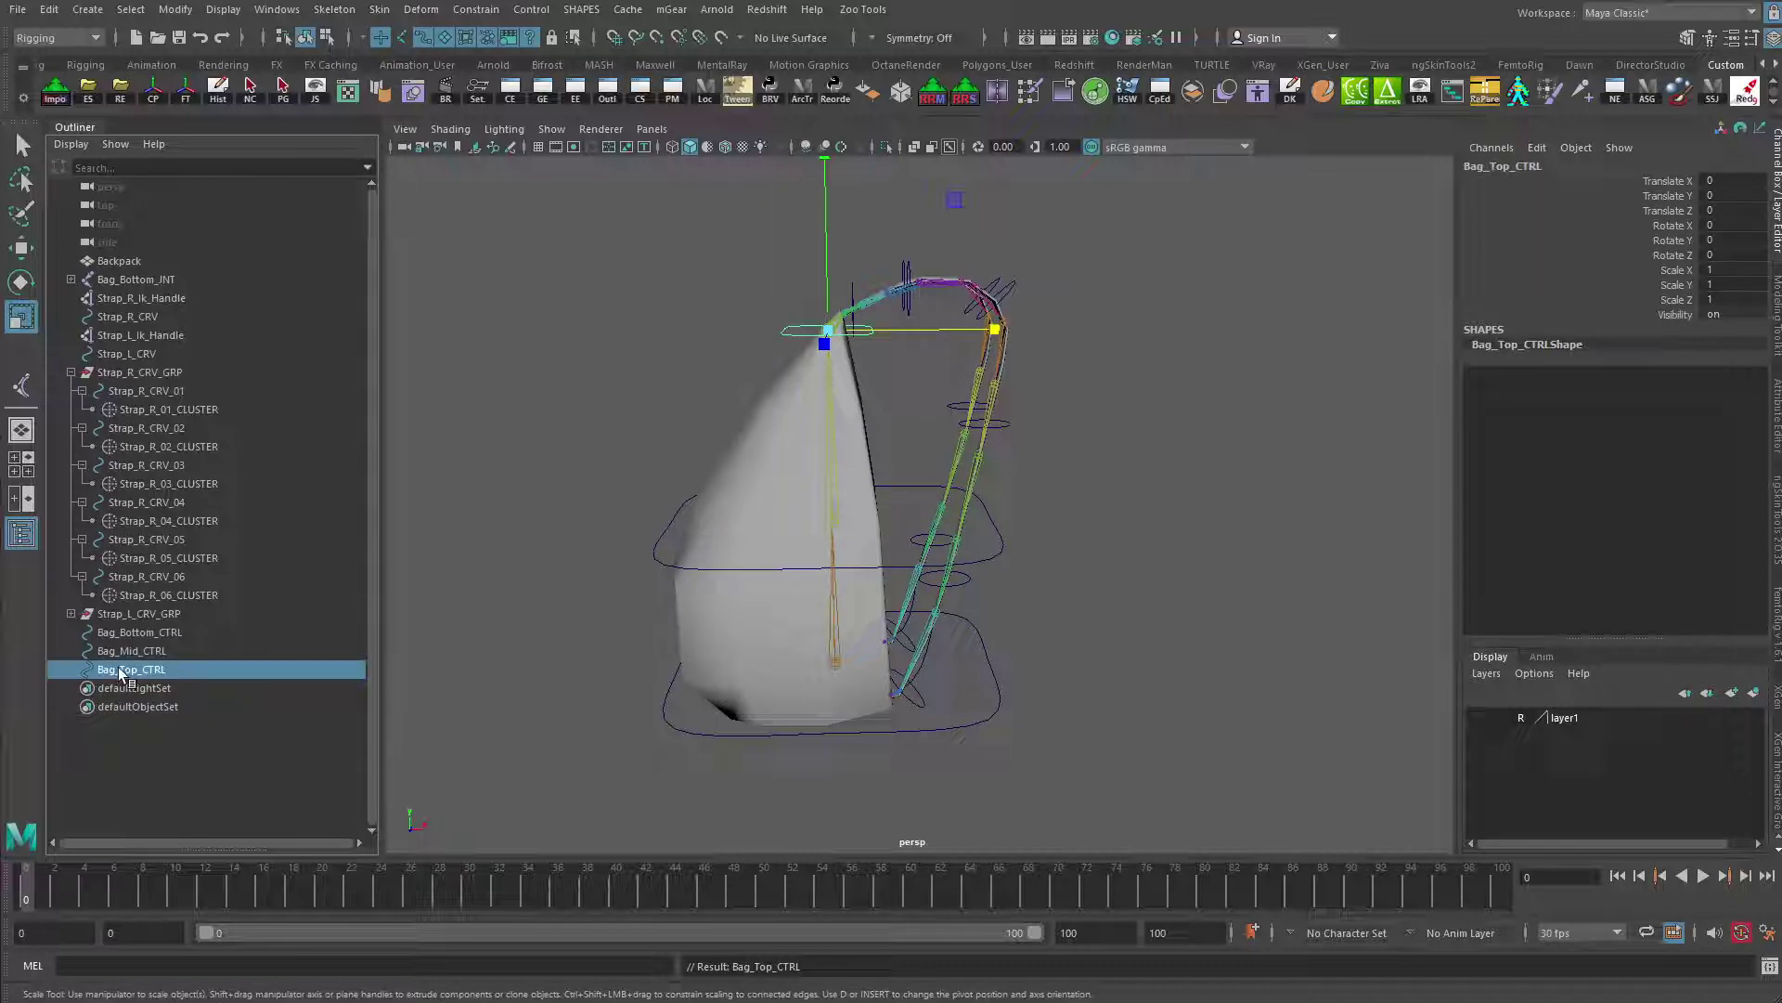
# Parent Bag_Top_CTRL under Bag_Mid_CTRL and Bag_Mid_CTRL under Bag_Bottom_CTRL
pyautogui.click(126, 653)
pyautogui.click(141, 665)
pyautogui.moveTo(141, 670); pyautogui.dragTo(169, 637, button='middle')
pyautogui.click(158, 651)
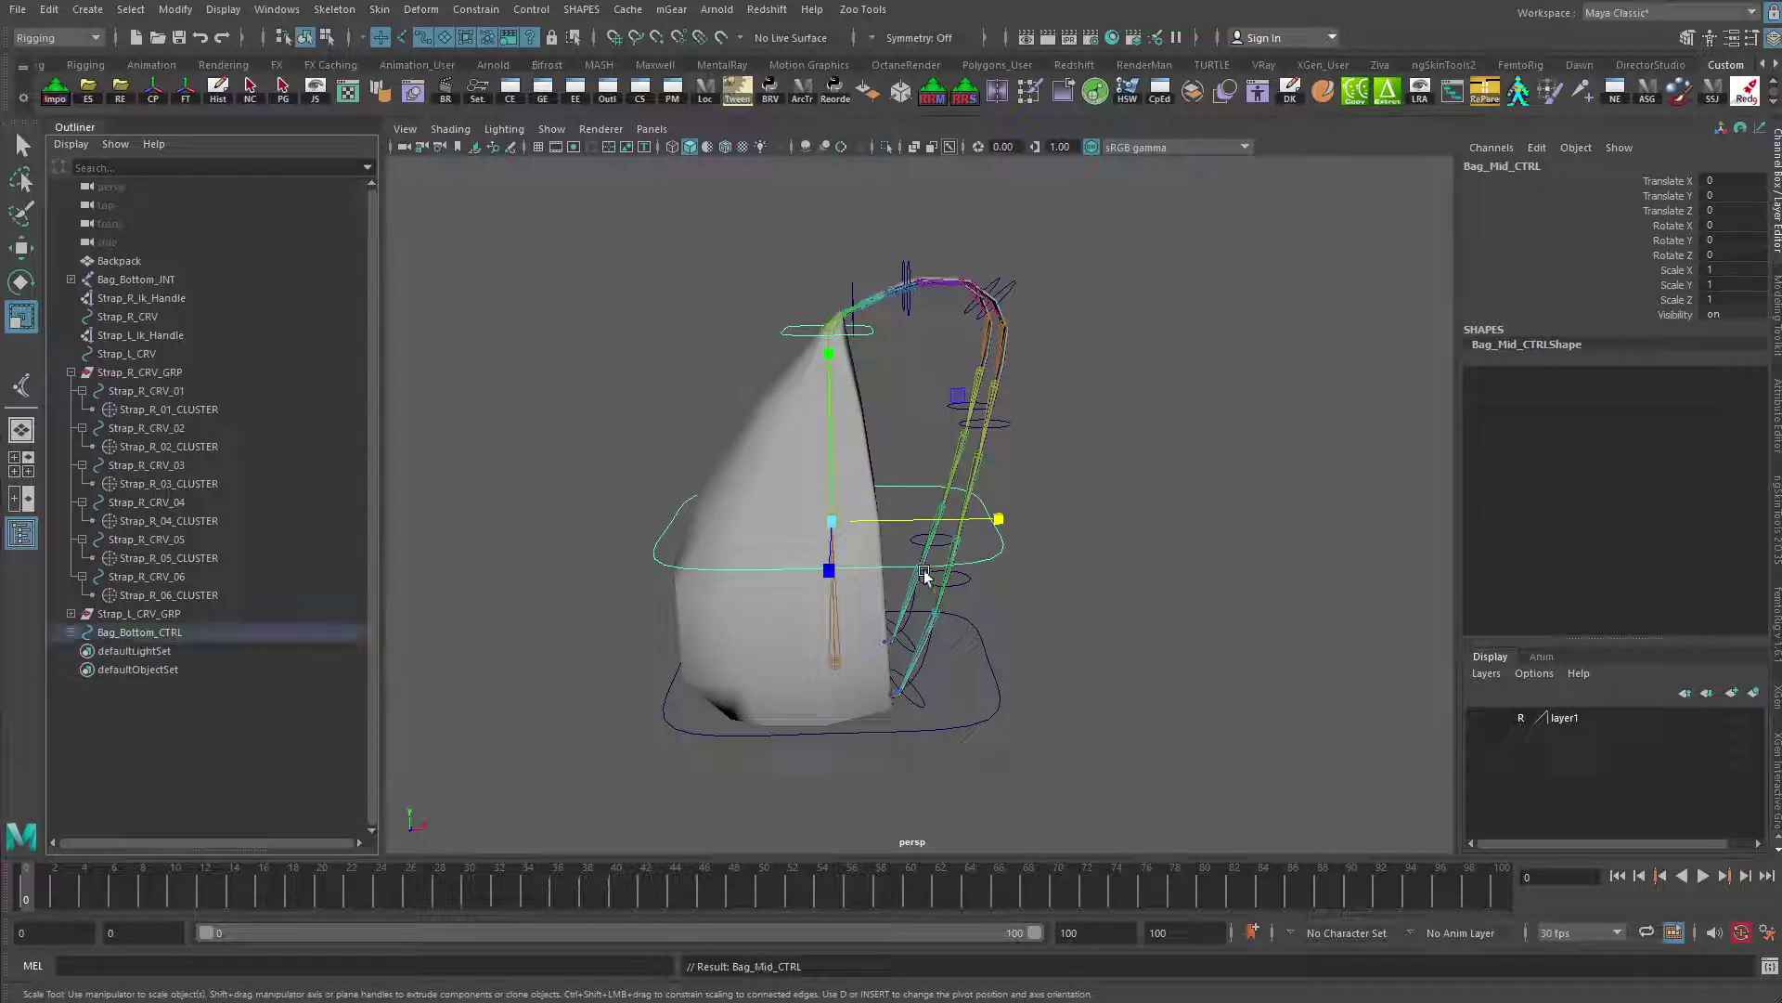
# Test the control hierarchy by rotating Bag_Bottom_CTRL and Bag_Mid_CTRL, undoing each rotation
pyautogui.click(695, 736)
pyautogui.press('e')
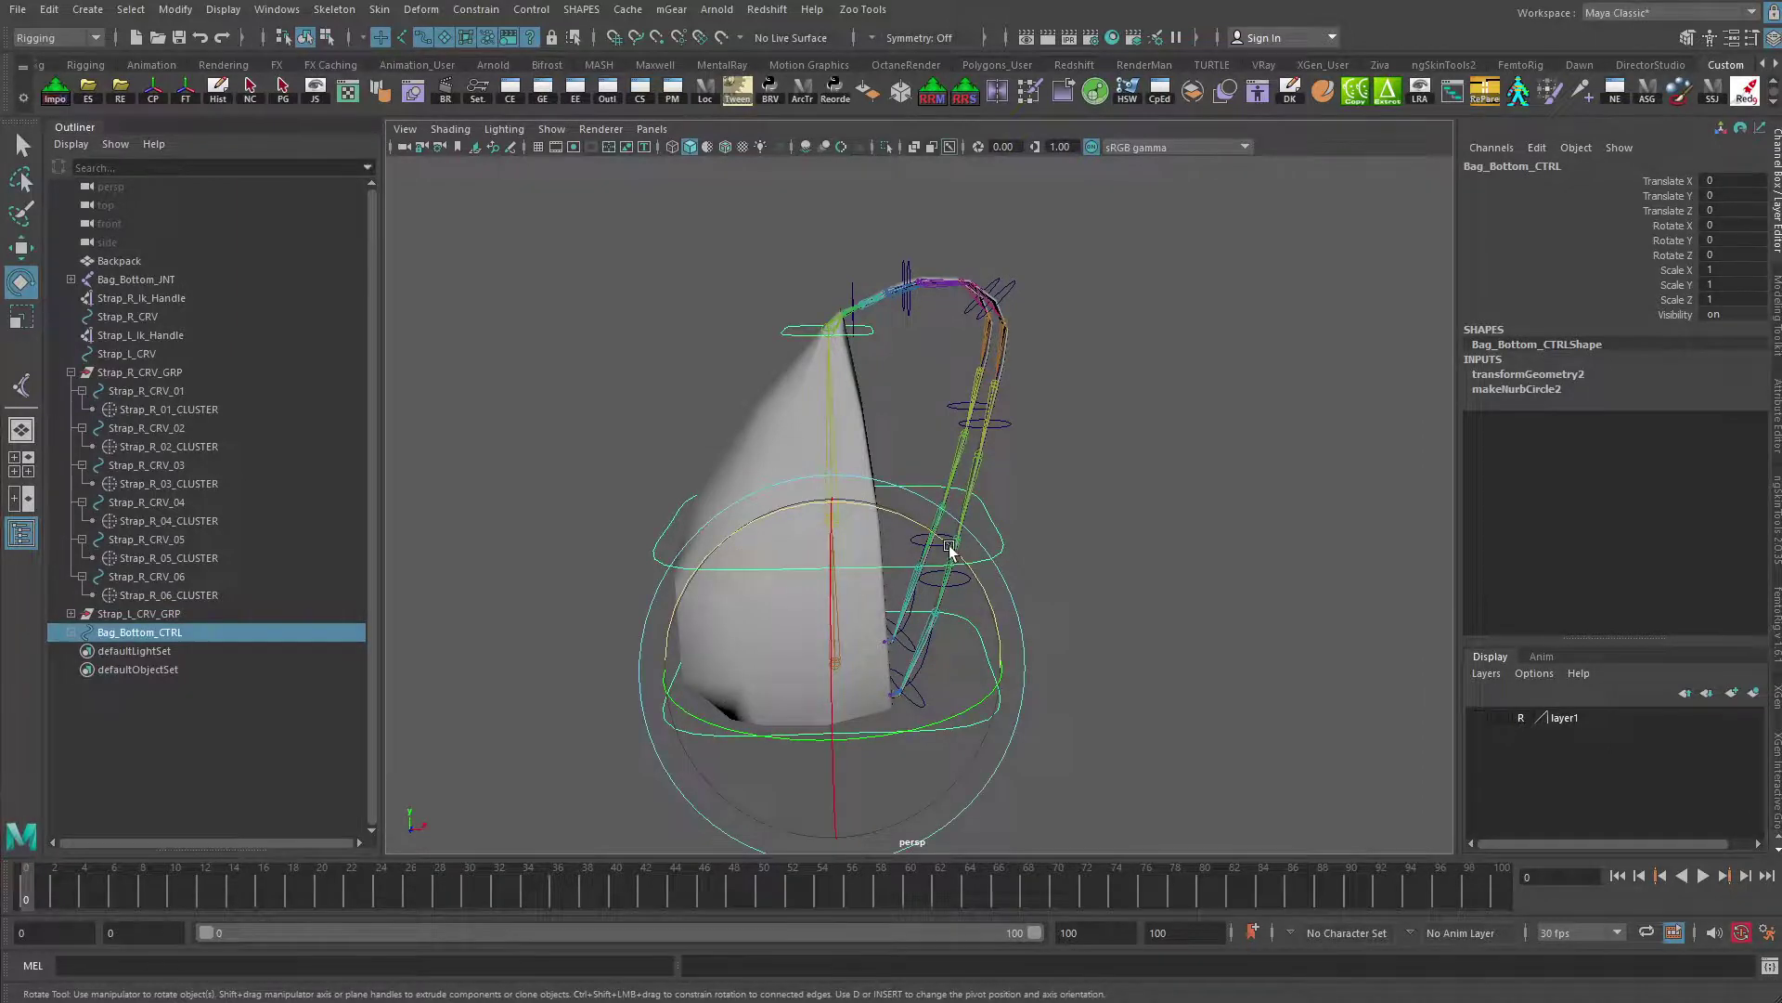
pyautogui.moveTo(951, 547); pyautogui.dragTo(996, 616)
pyautogui.hotkey('ctrl', 'z')
pyautogui.click(674, 516)
pyautogui.moveTo(821, 393); pyautogui.dragTo(947, 410)
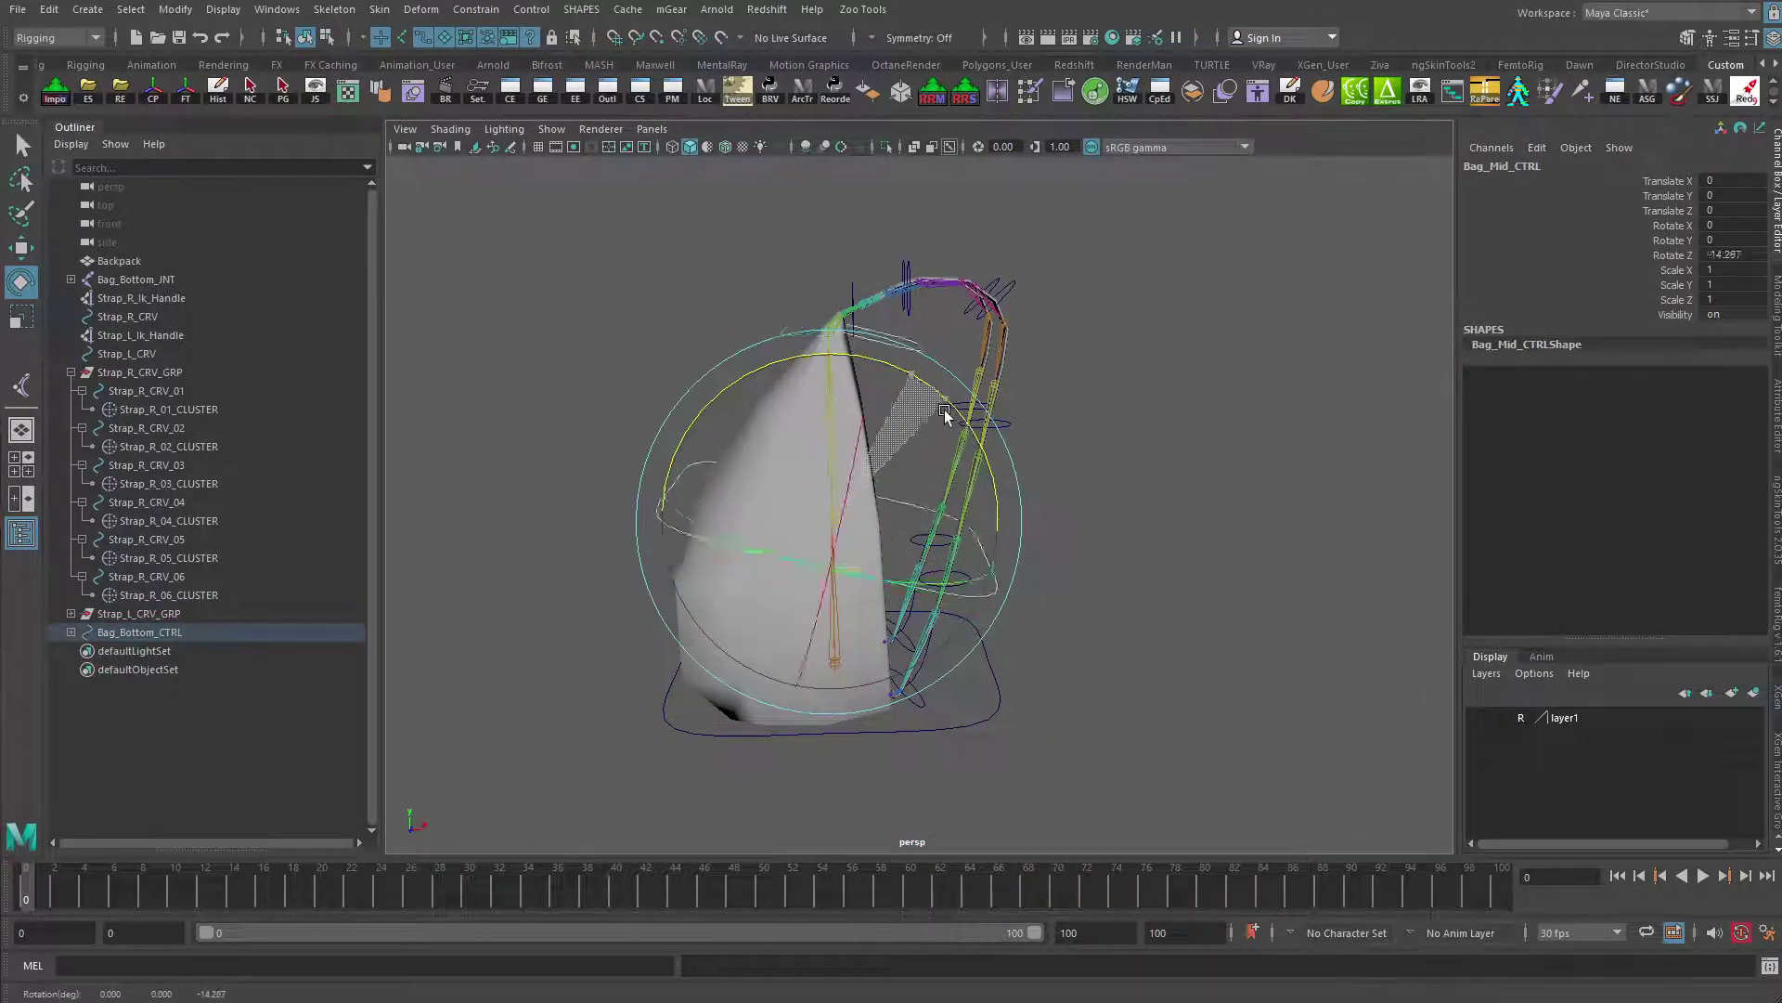
pyautogui.hotkey('ctrl', 'z')
# Hide the backpack mesh around the bottom of the bag so that its joints can be selected
pyautogui.keyDown('alt'); pyautogui.moveTo(498, 513); pyautogui.dragTo(712, 549, button='right'); pyautogui.keyUp('alt')
pyautogui.keyDown('alt'); pyautogui.moveTo(951, 561); pyautogui.dragTo(940, 444, button='middle'); pyautogui.keyUp('alt')
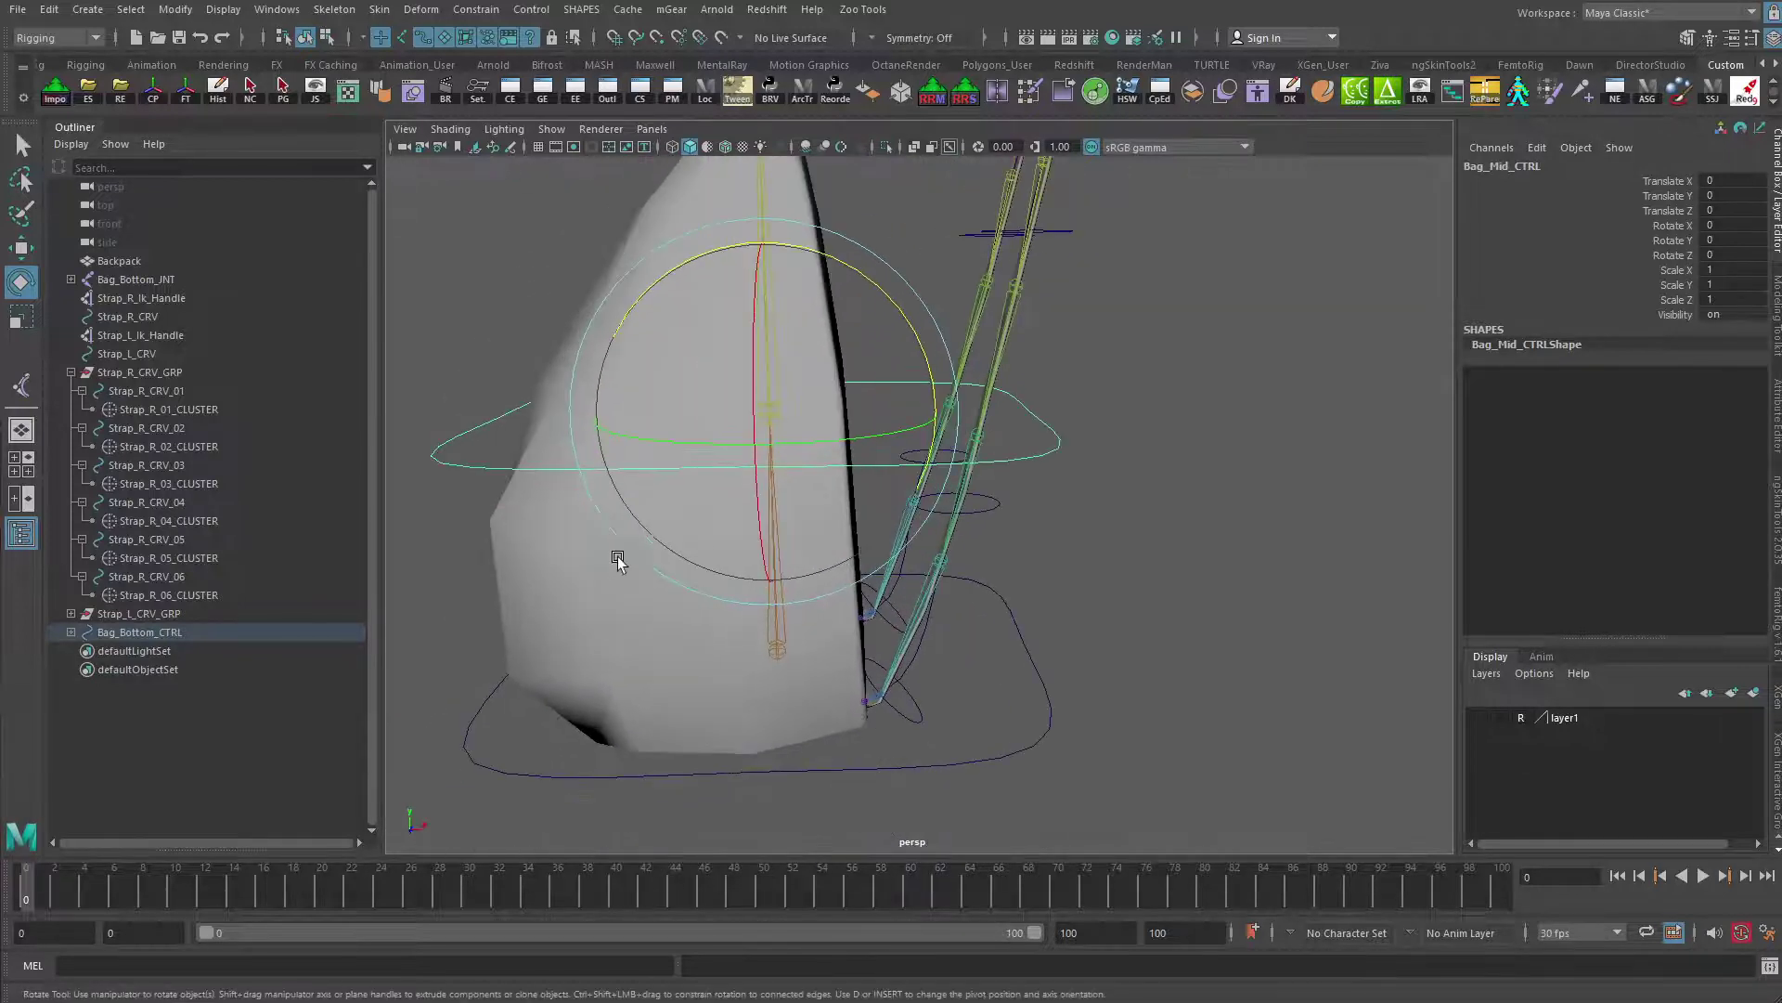
pyautogui.click(774, 647)
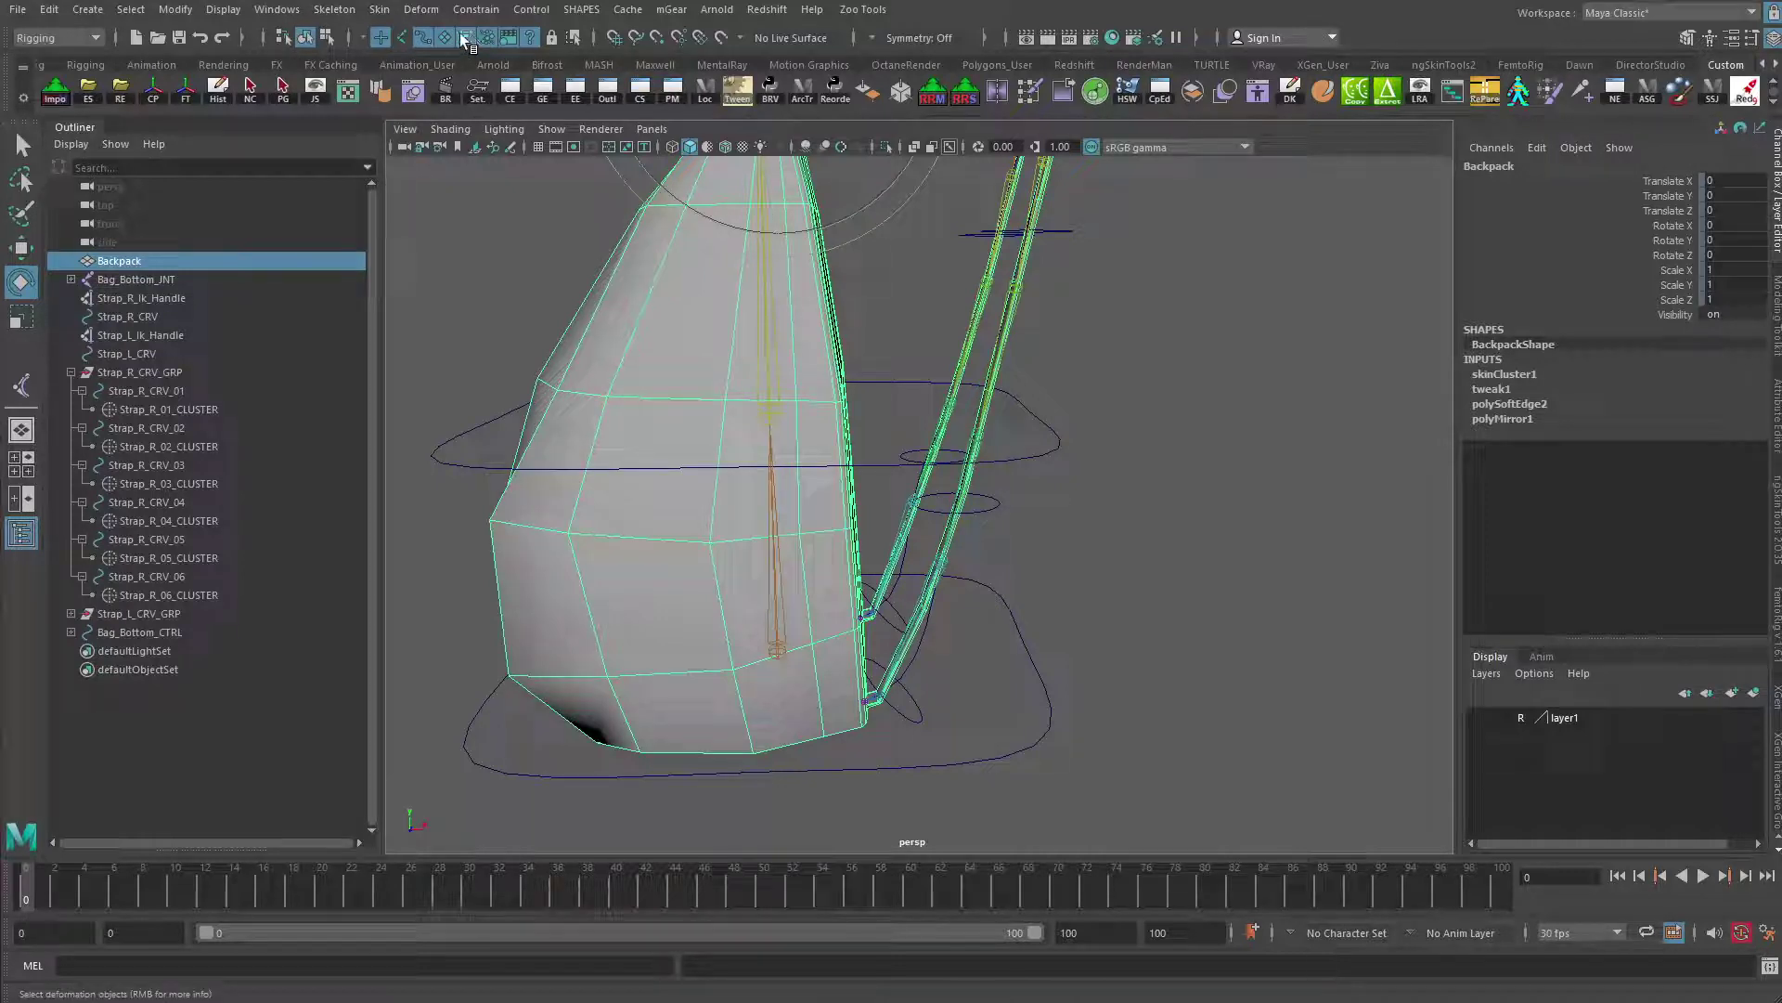
pyautogui.click(403, 37)
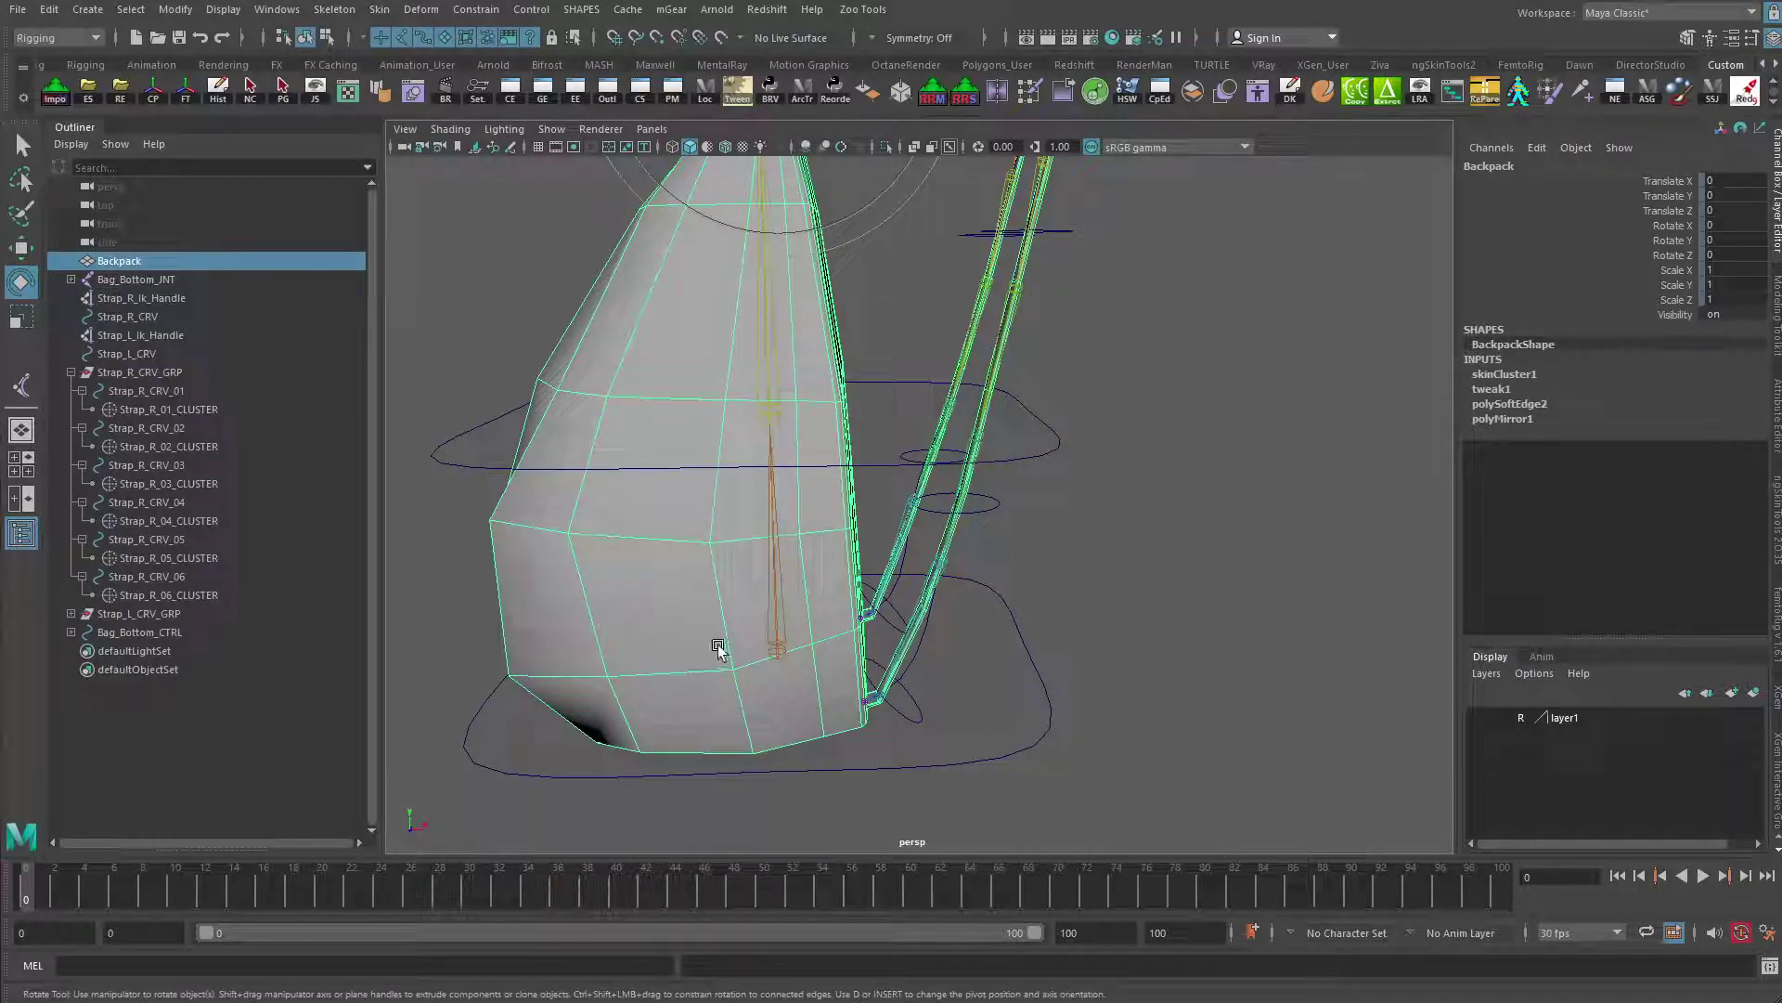
pyautogui.hotkey('alt', '1')
pyautogui.hotkey('alt', '1')
pyautogui.hotkey('alt', '2')
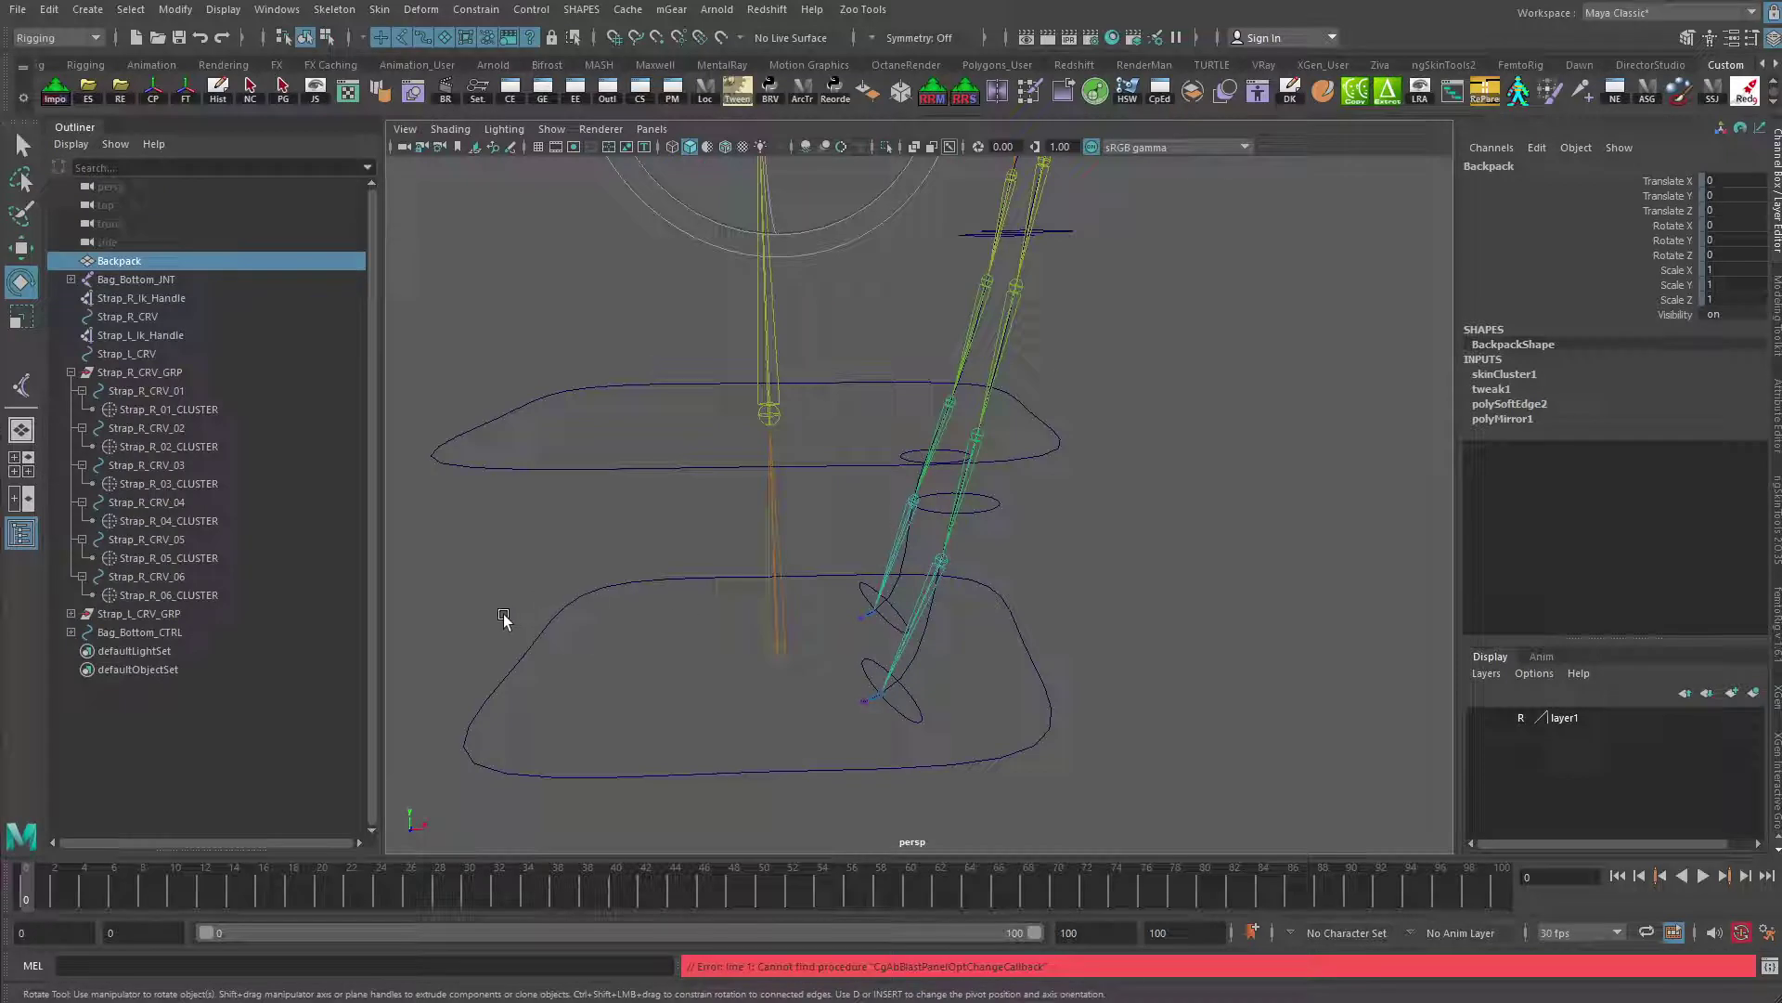
# Select Bag_Bottom_JNT and Bag_Bottom_CTRL and open the Parent Constraint options
pyautogui.click(531, 617)
pyautogui.press('q')
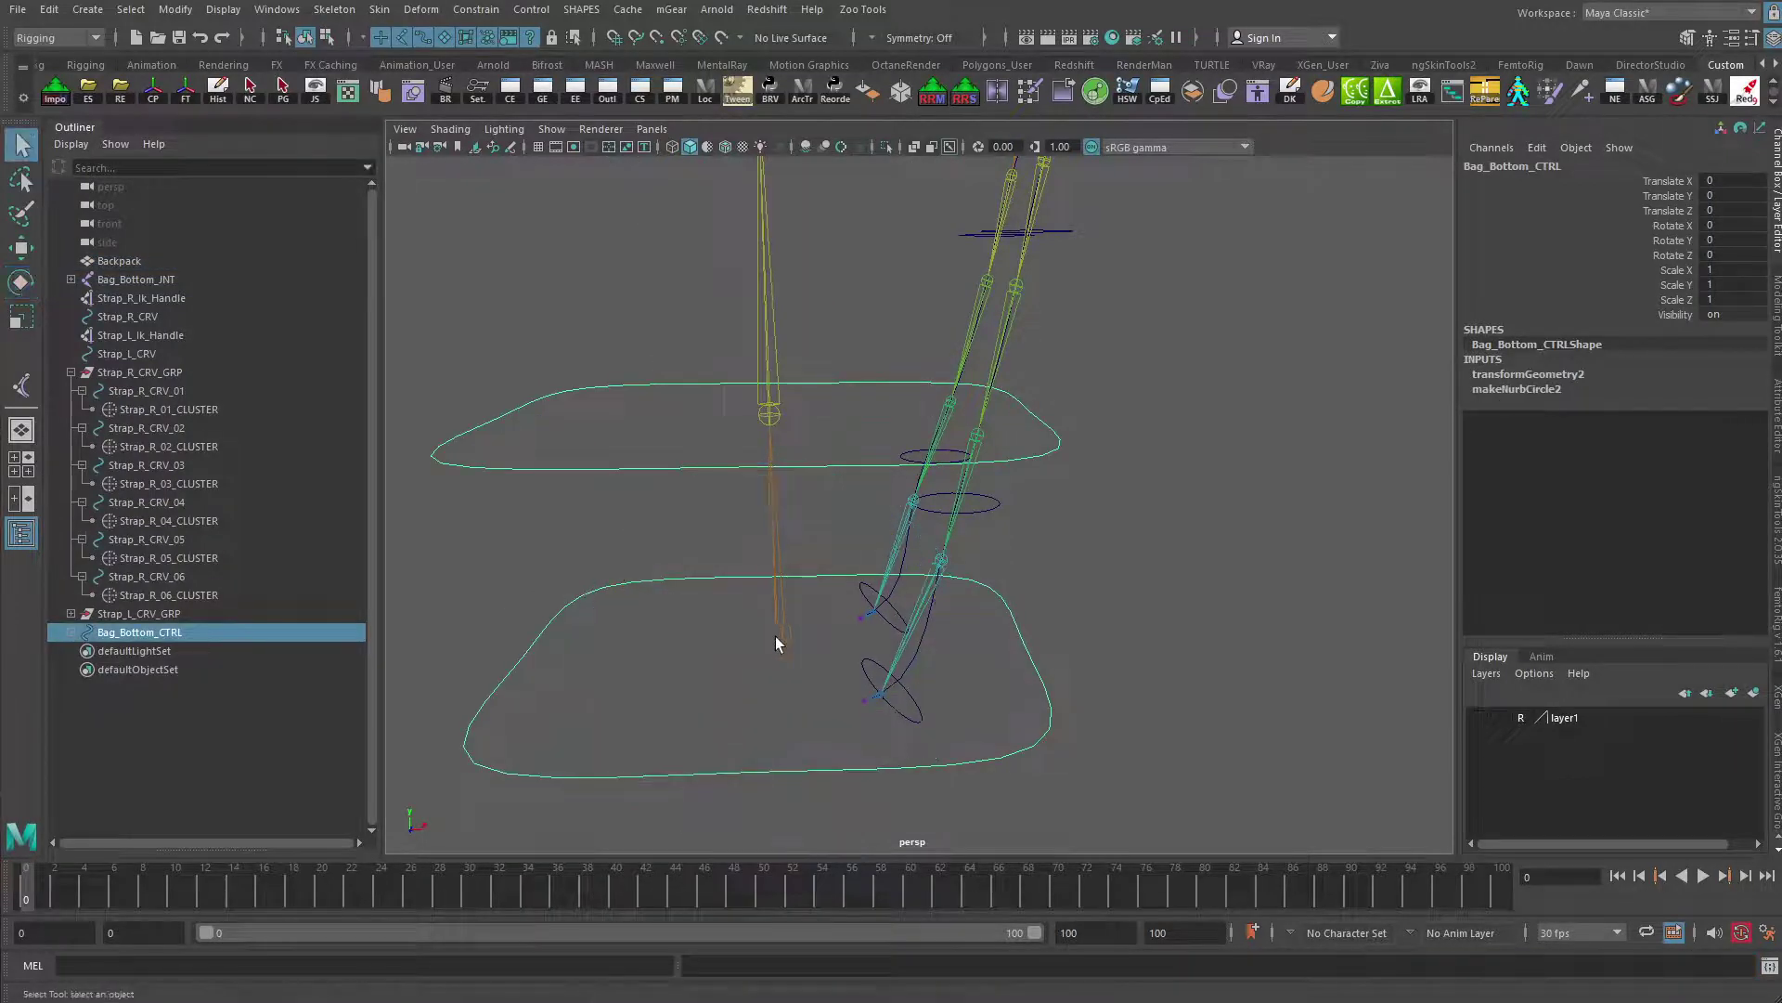
pyautogui.click(776, 648)
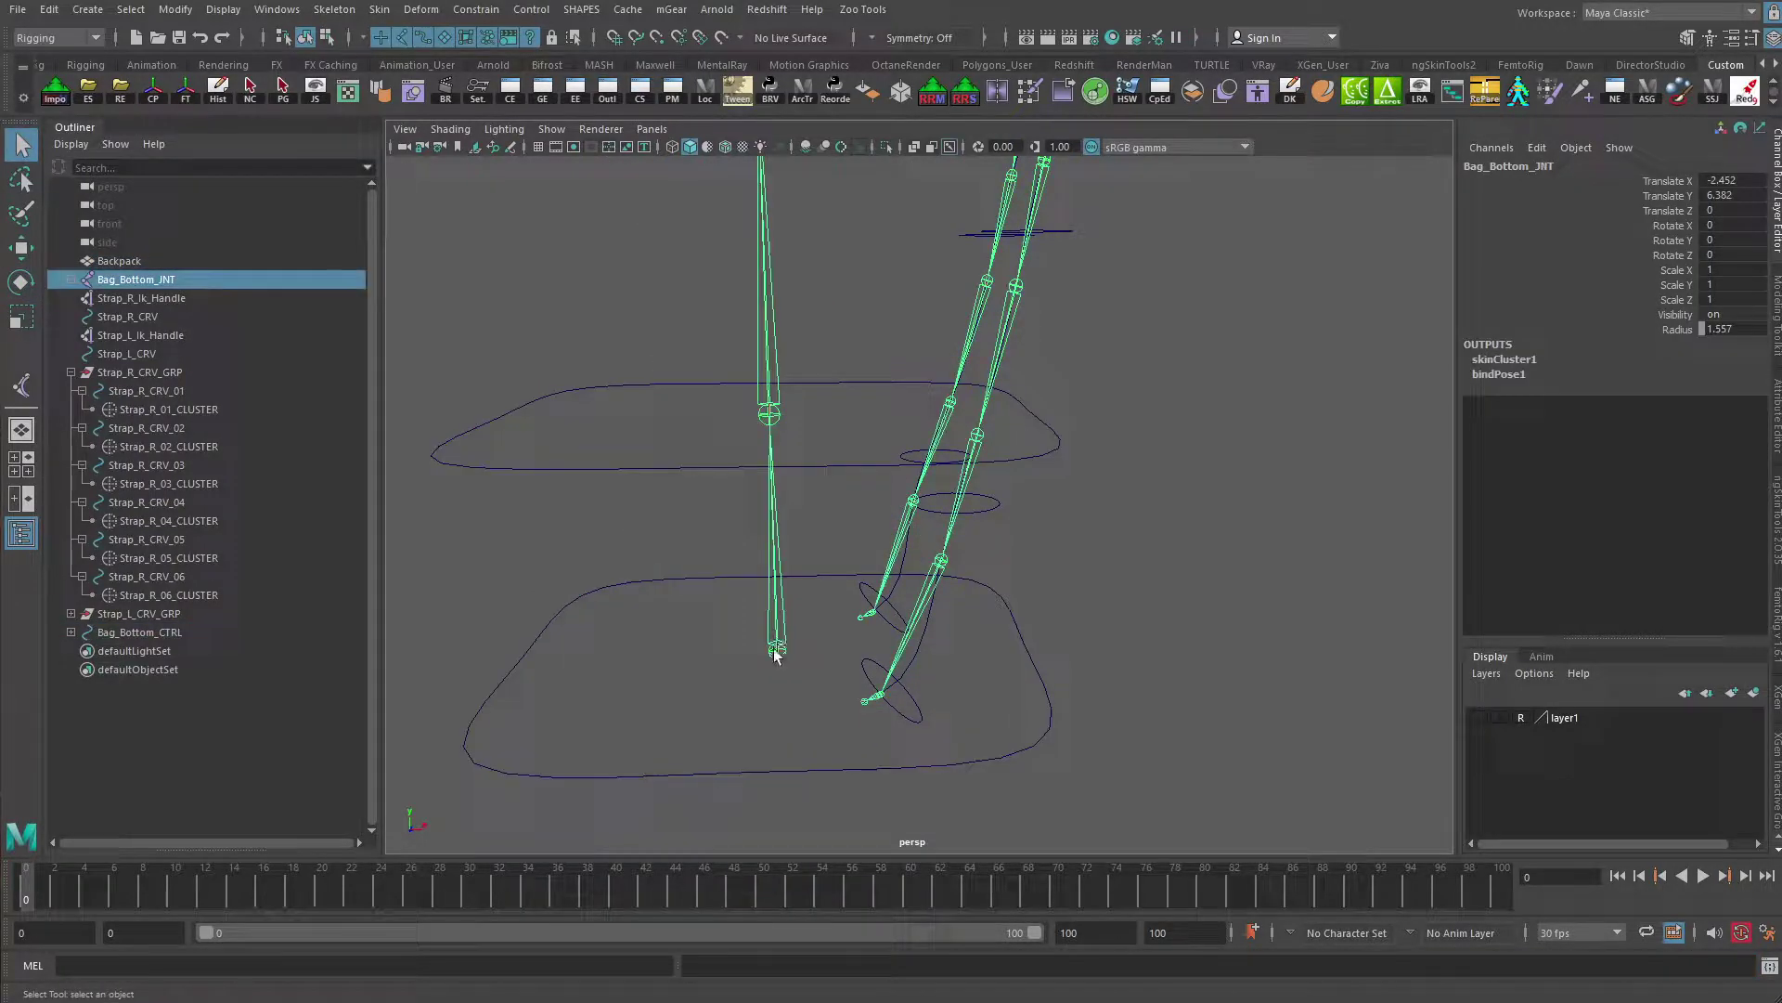
pyautogui.keyDown('shift'); pyautogui.click(562, 612); pyautogui.keyUp('shift')
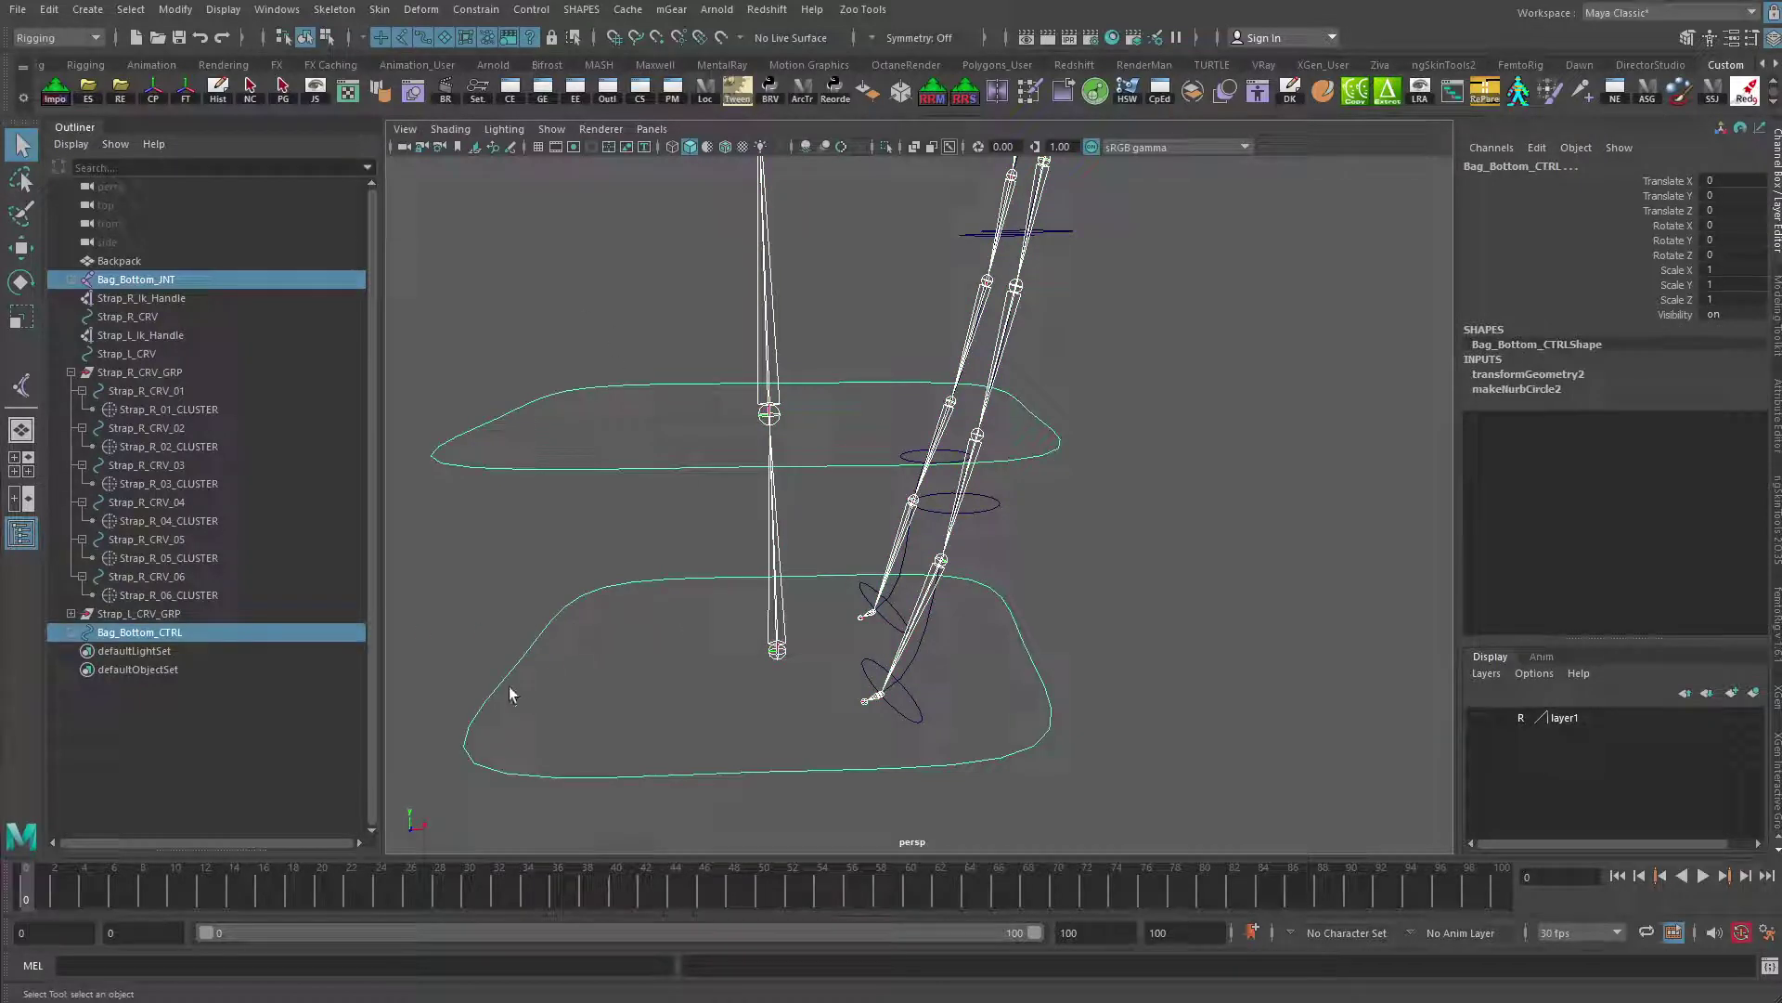
pyautogui.click(475, 9)
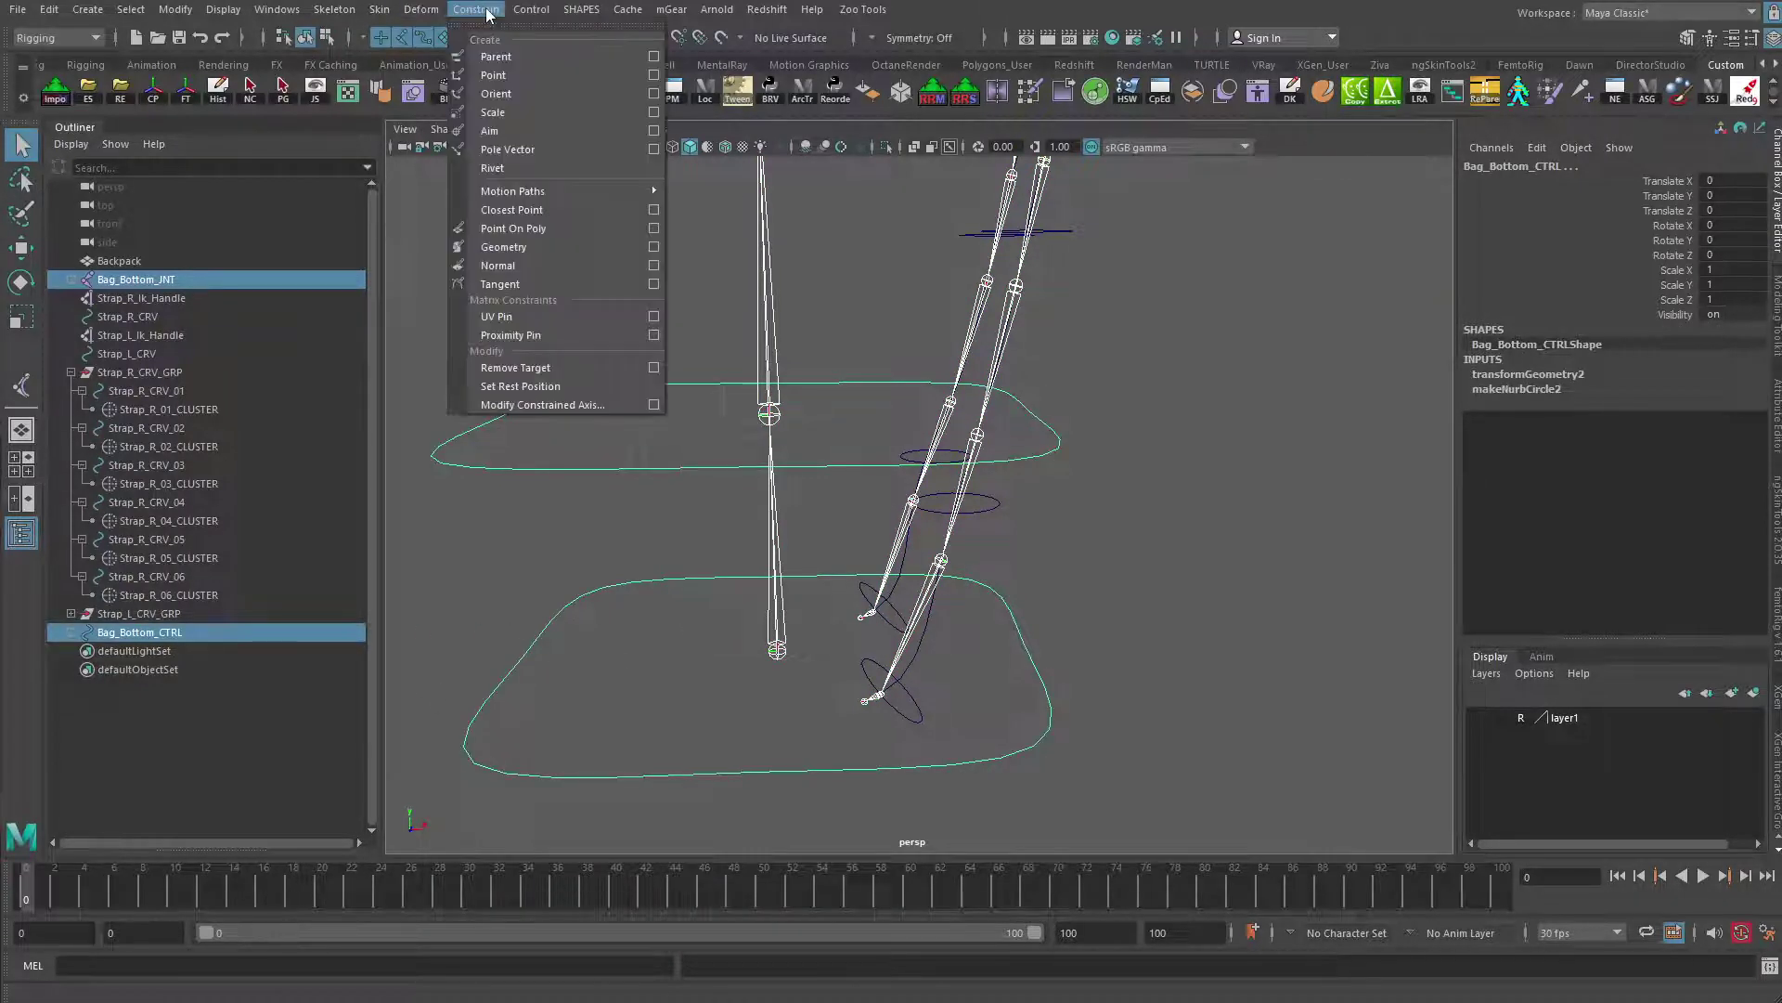
pyautogui.click(654, 57)
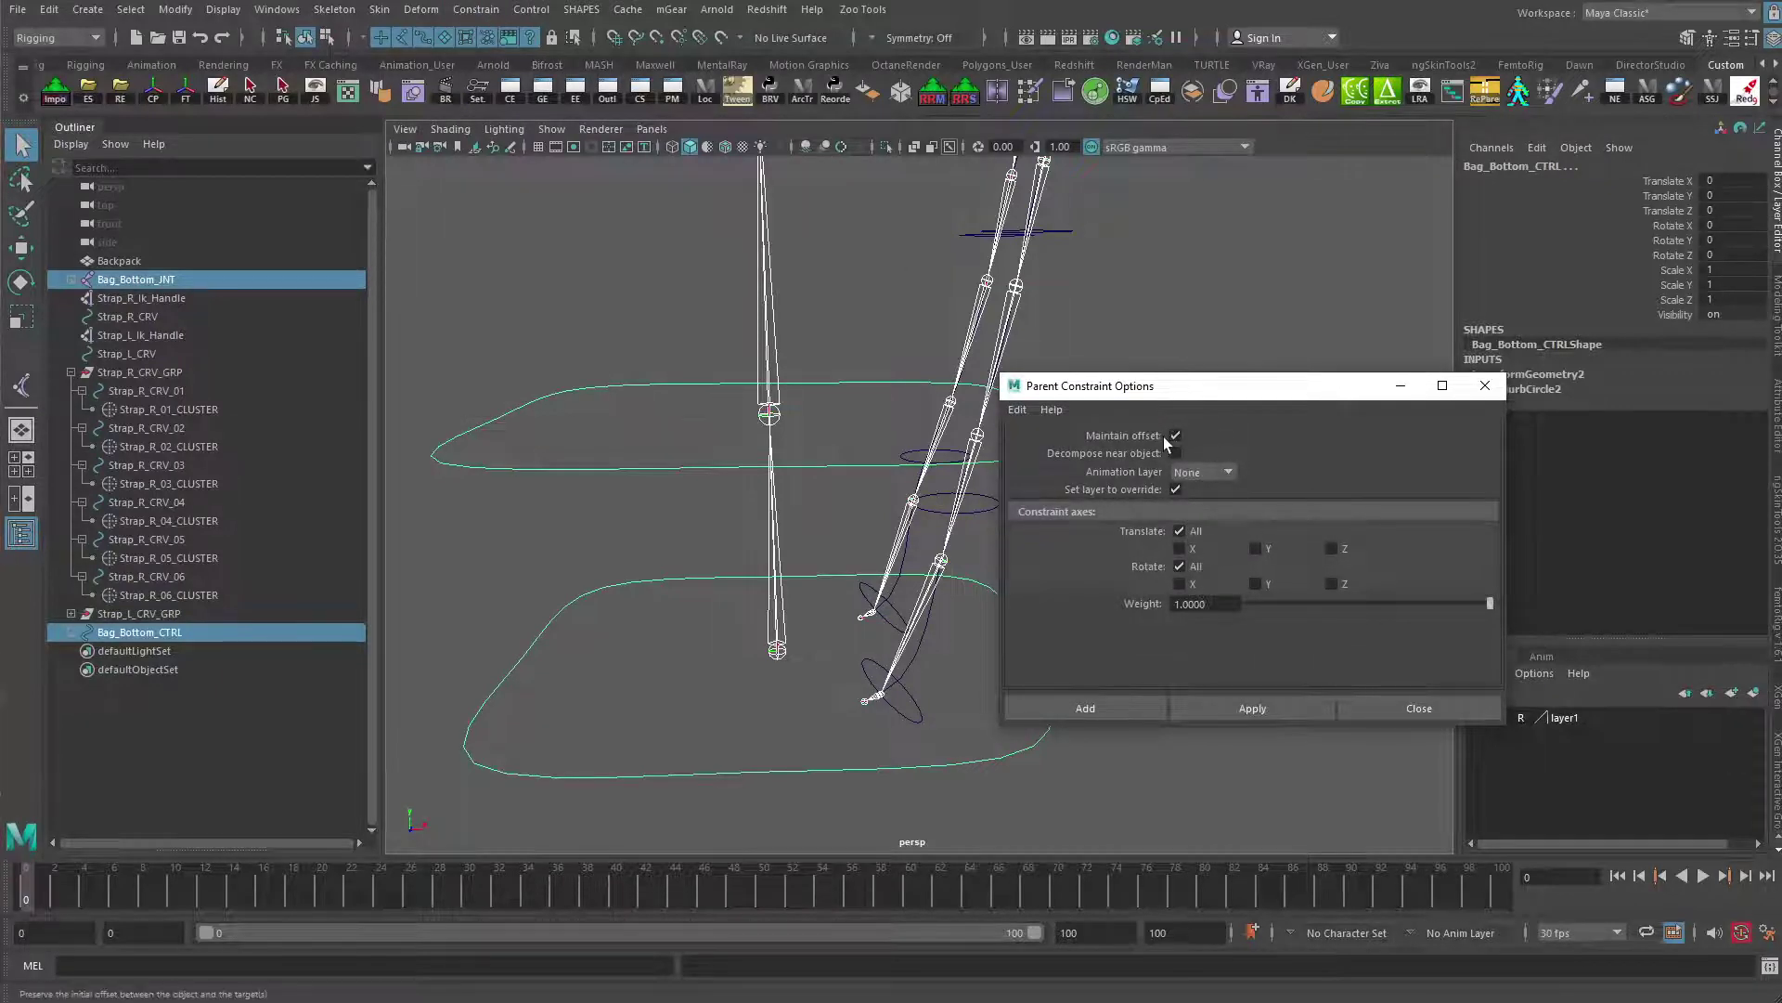
# Try to parent-constrain Bag_Bottom_CTRL to Bag_Bottom_JNT, test its rotation, and undo both
pyautogui.click(1248, 710)
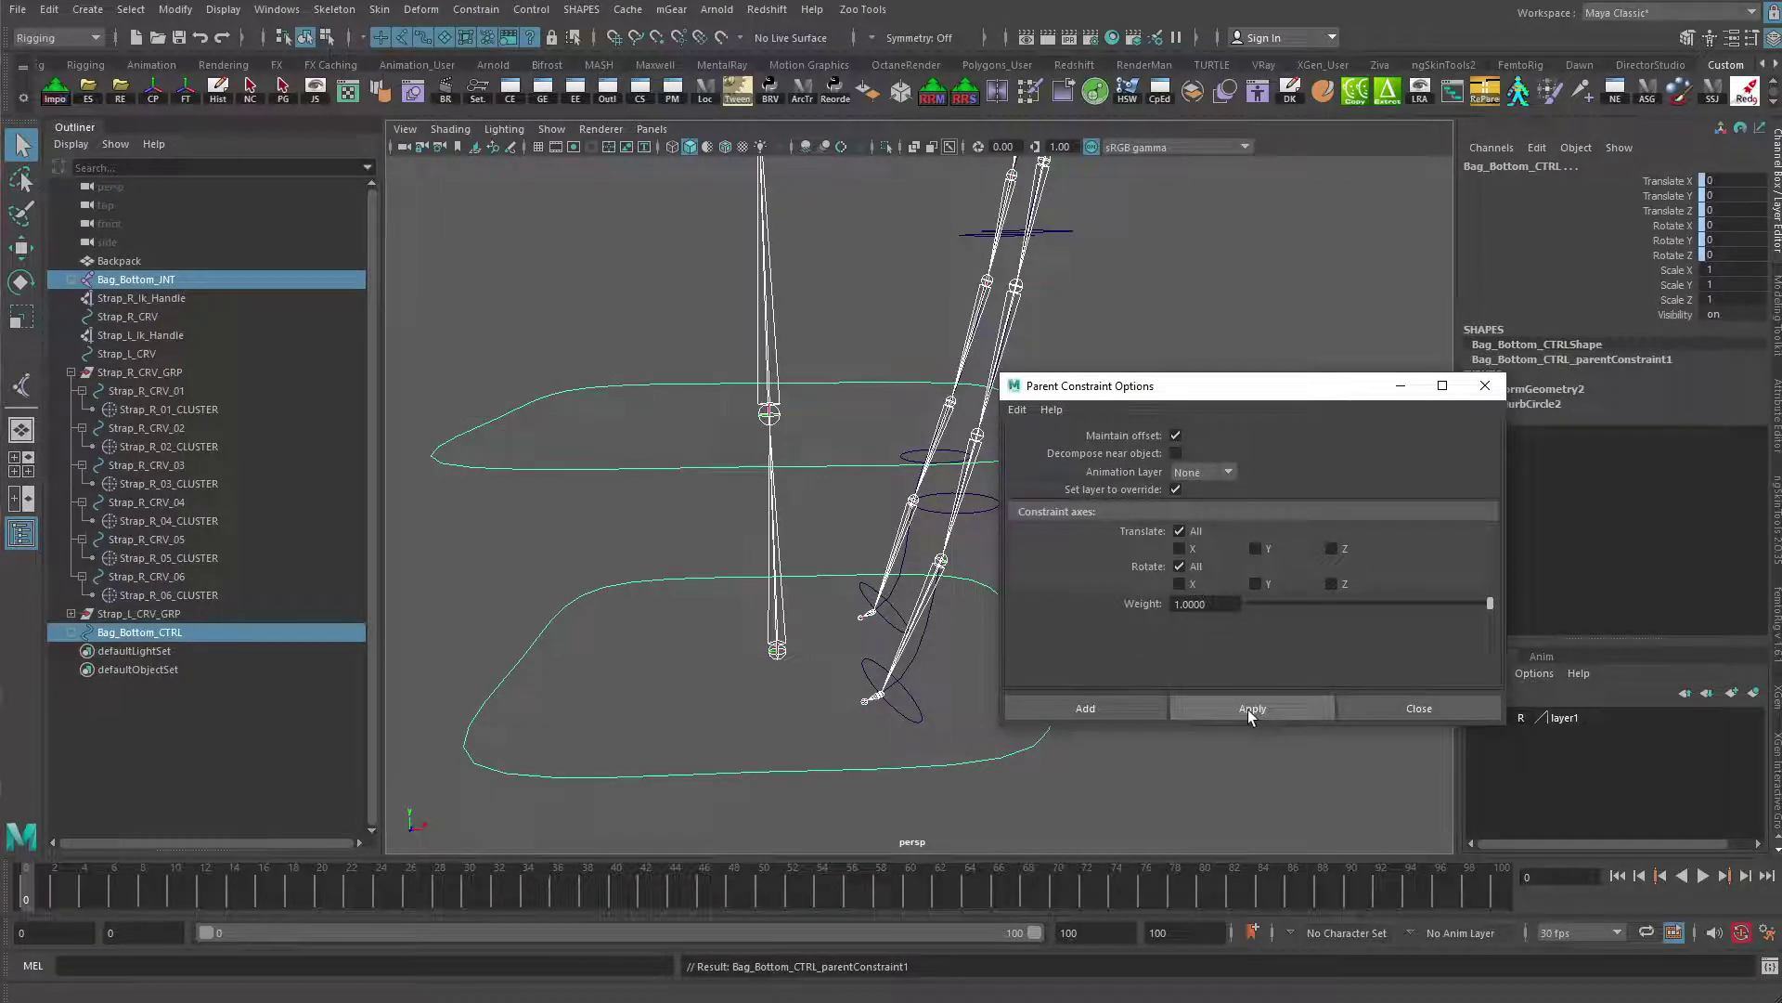
pyautogui.moveTo(470, 647); pyautogui.dragTo(608, 661)
pyautogui.press('e')
pyautogui.moveTo(904, 545)
pyautogui.mouseDown()
pyautogui.moveTo(926, 559)
pyautogui.moveTo(855, 501)
pyautogui.moveTo(928, 548)
pyautogui.mouseUp()
pyautogui.hotkey('ctrl', 'z')
pyautogui.hotkey('ctrl', 'z')
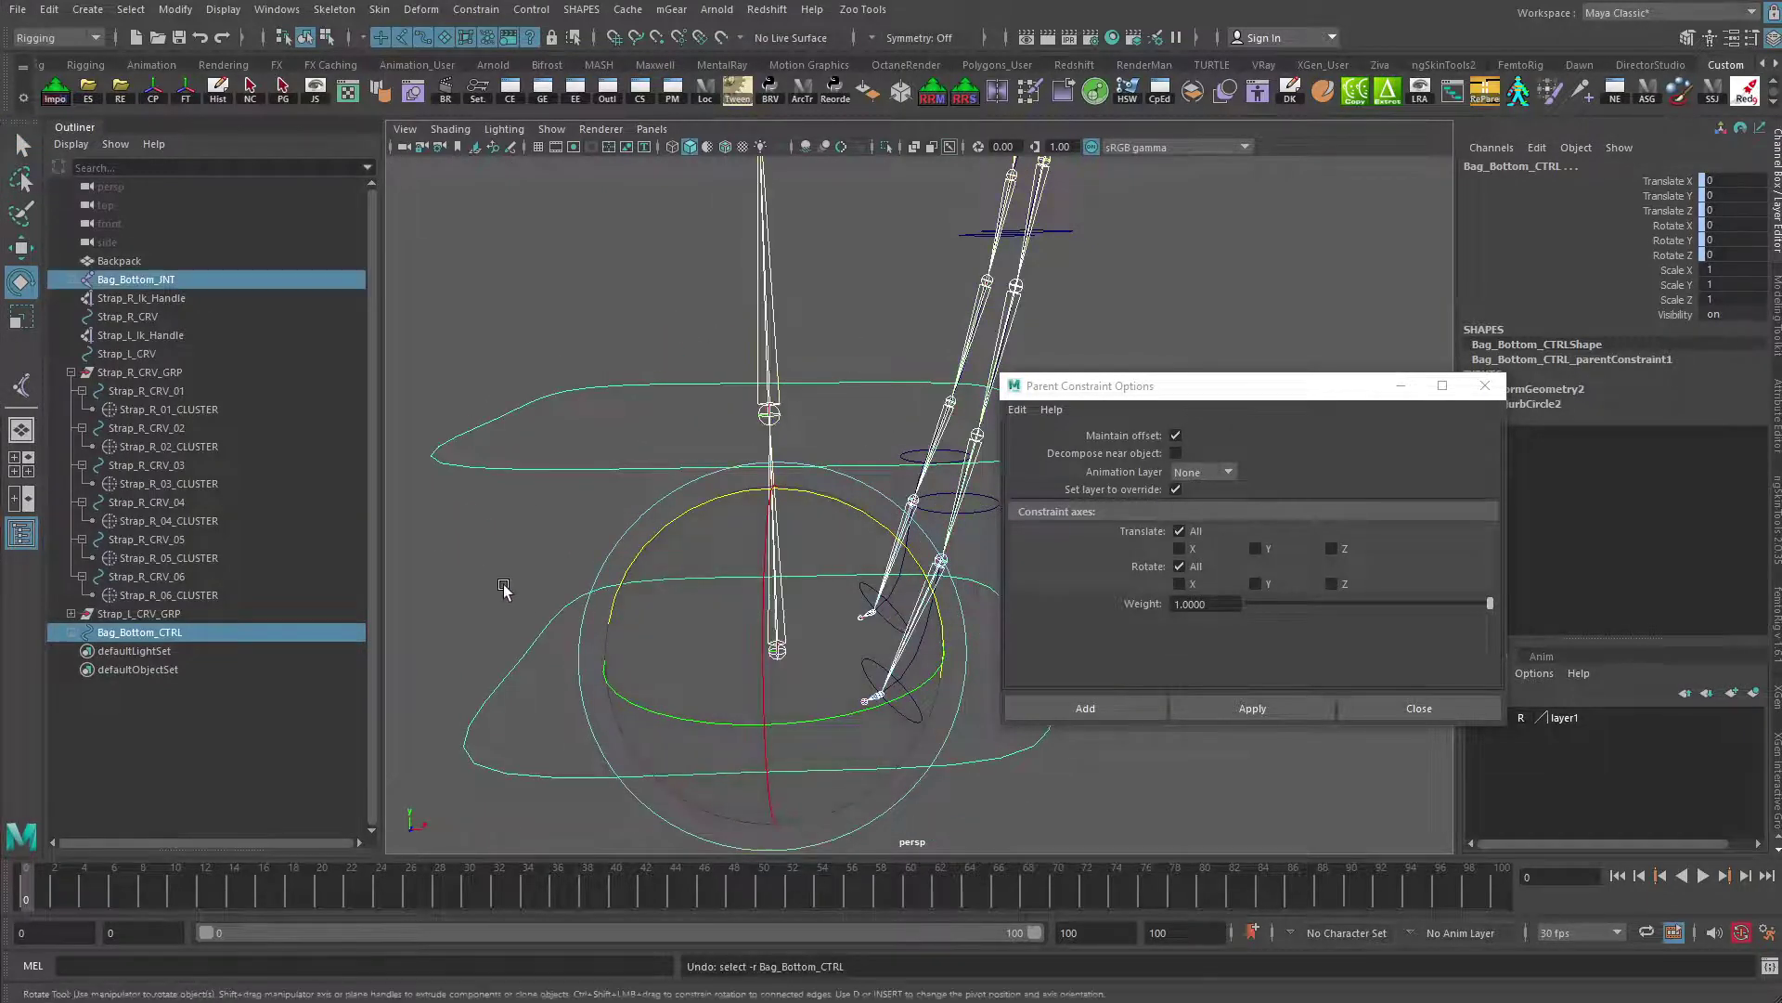
pyautogui.hotkey('ctrl', 'z')
pyautogui.hotkey('ctrl', 'z')
pyautogui.hotkey('ctrl', 'z')
# Parent-constrain Bag_Bottom_JNT to Bag_Bottom_CTRL with Maintain offset on
pyautogui.click(497, 608)
pyautogui.moveTo(497, 608); pyautogui.dragTo(557, 639)
pyautogui.press('q')
pyautogui.keyDown('shift'); pyautogui.click(786, 627); pyautogui.keyUp('shift')
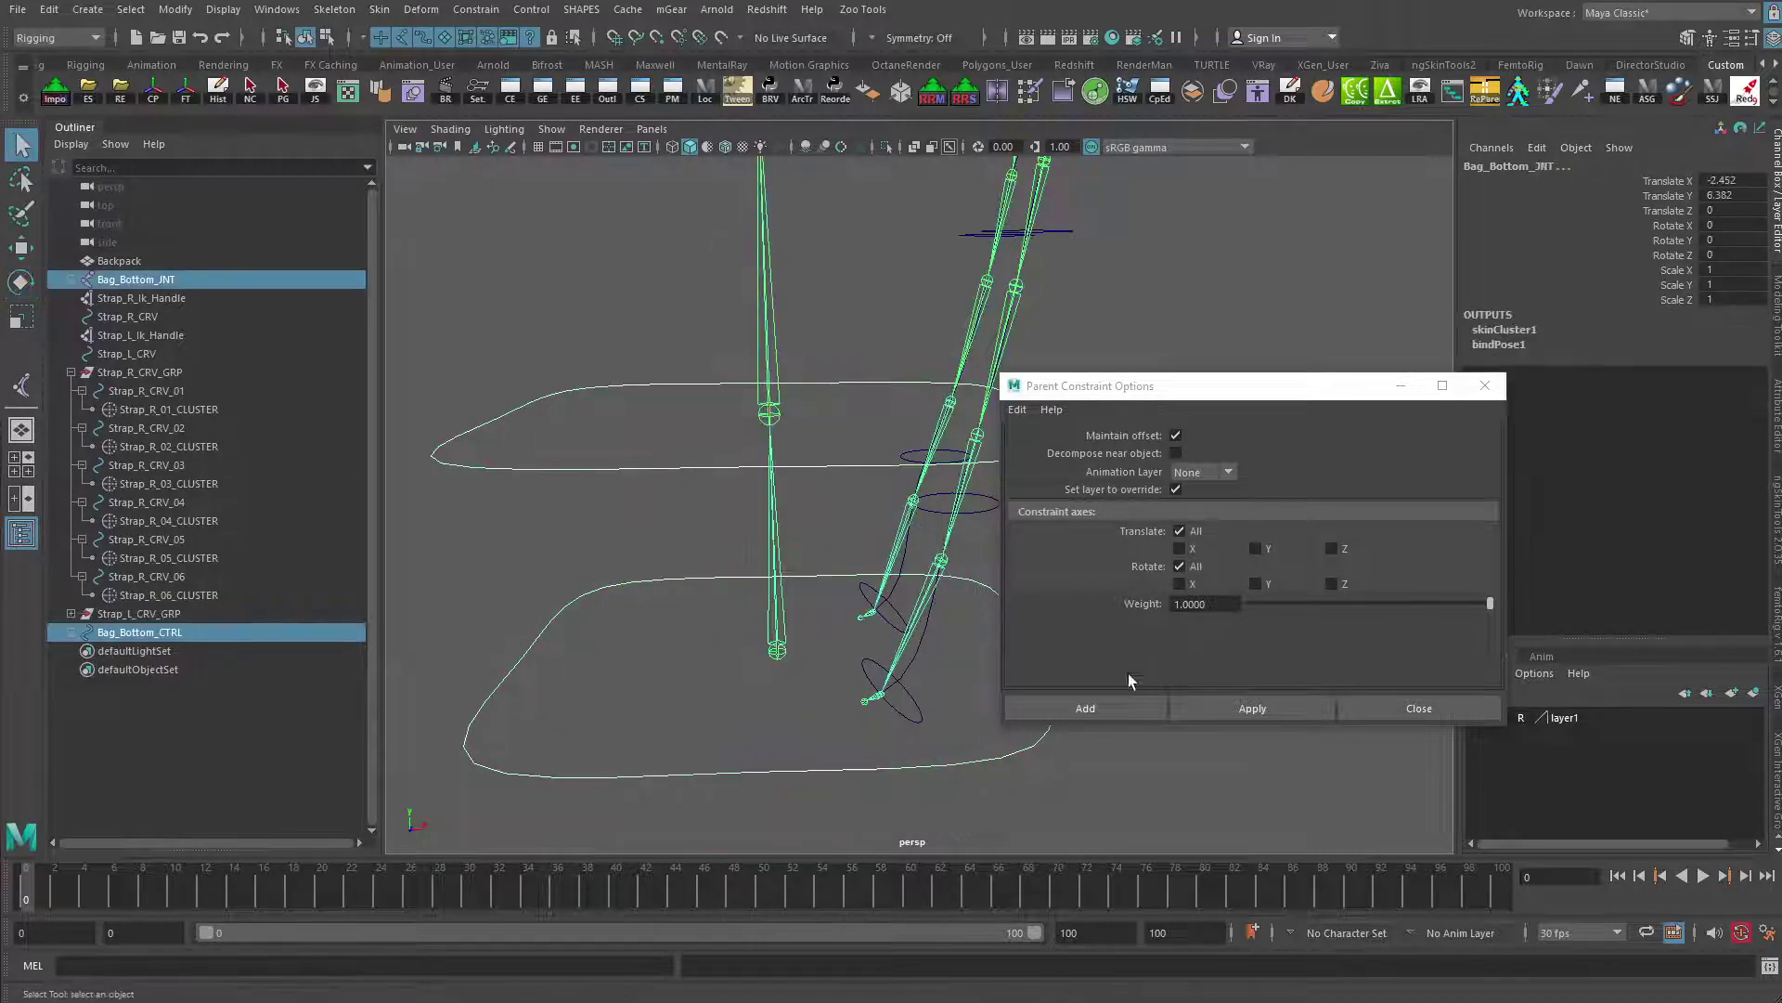
pyautogui.click(1252, 708)
# Rotate Bag_Bottom_CTRL to test the bottom joint's constraint and undo the rotation
pyautogui.click(517, 675)
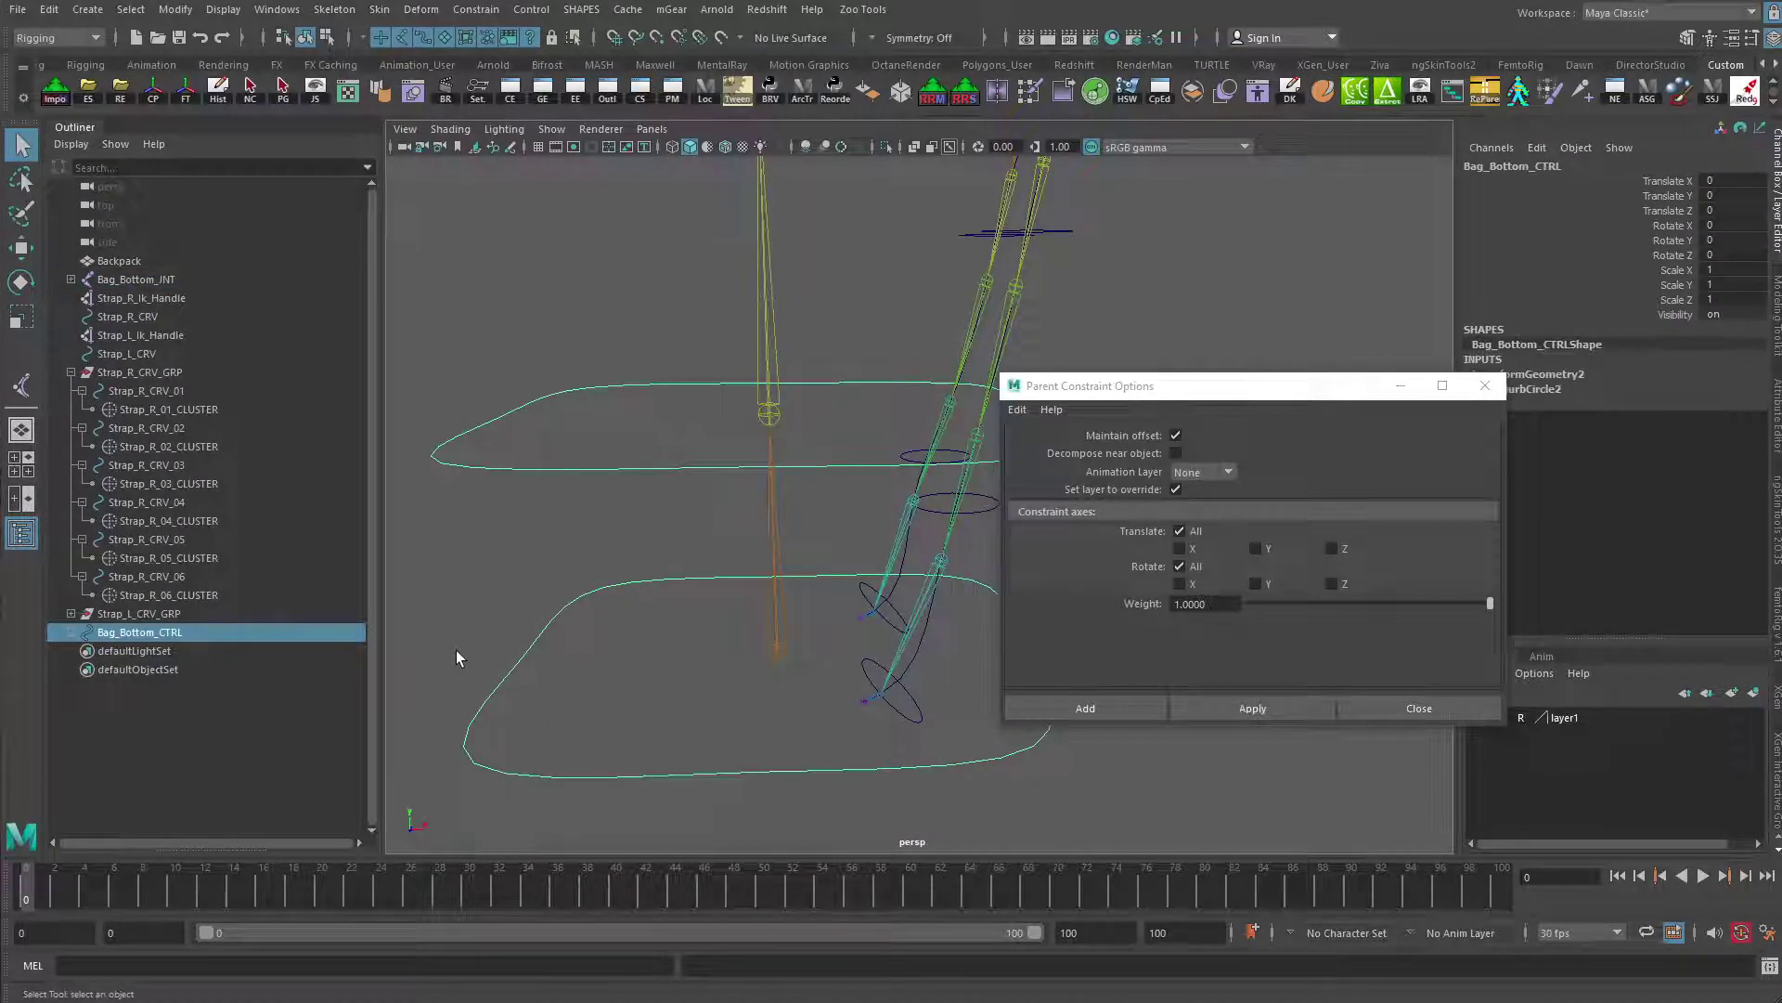
pyautogui.press('e')
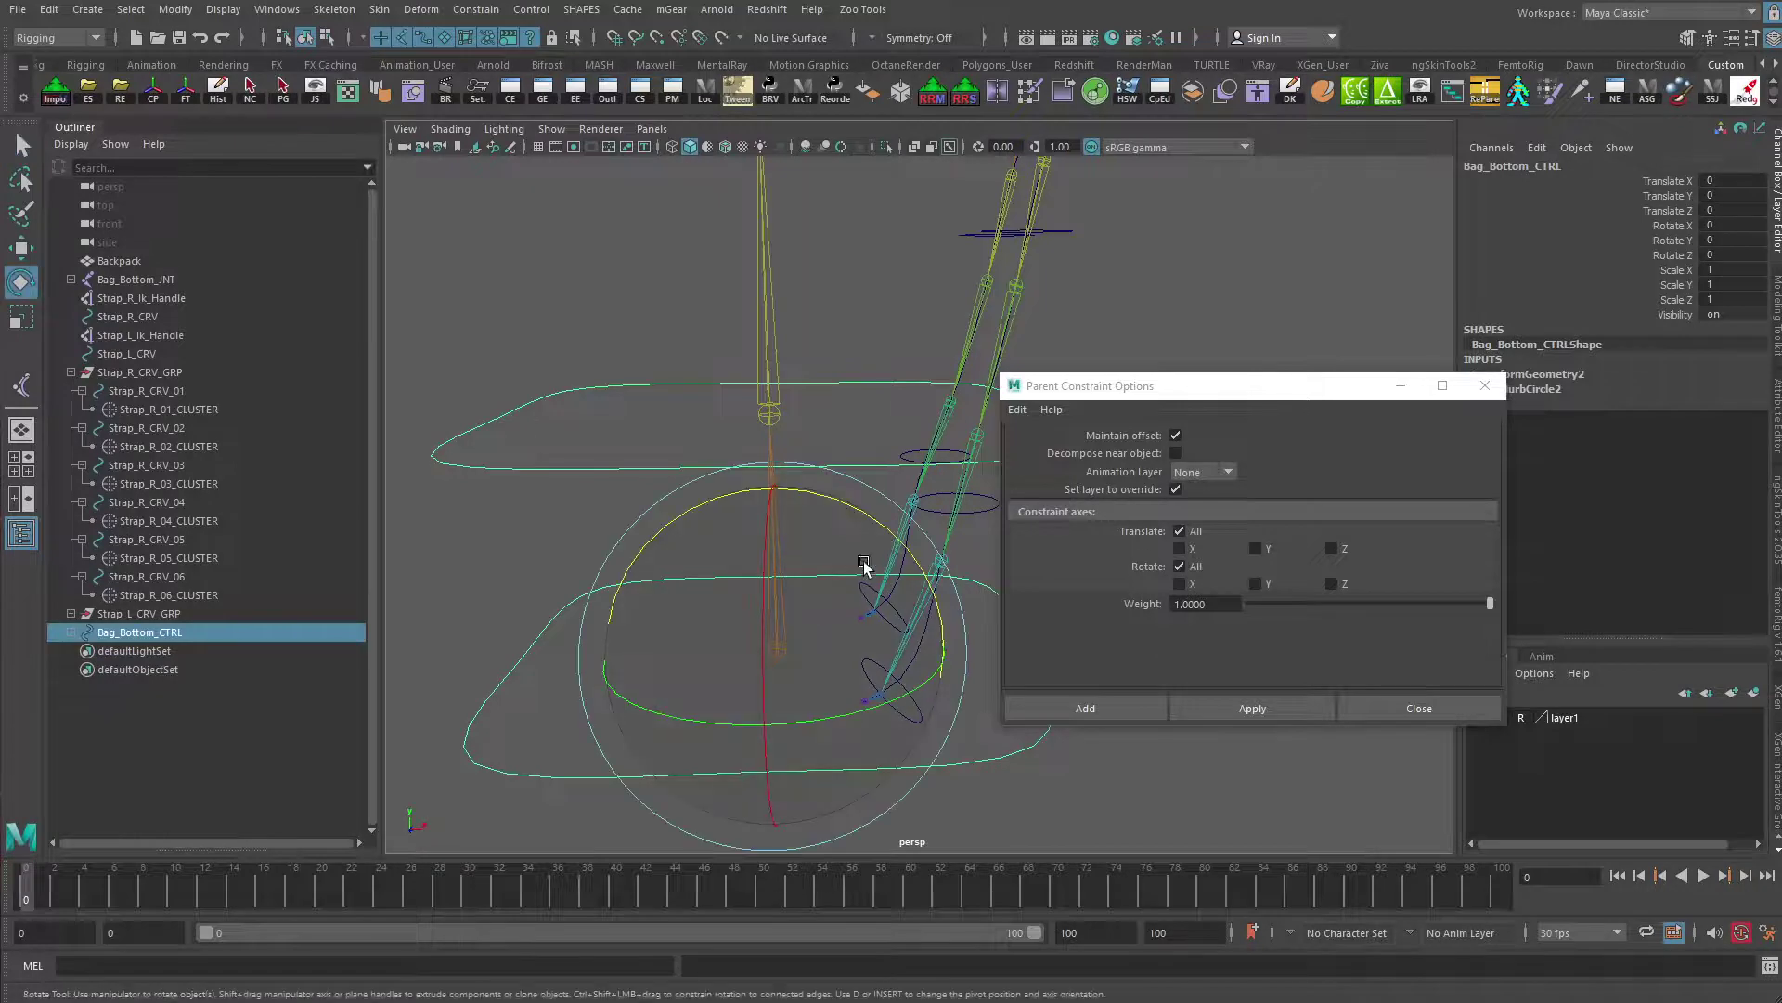
pyautogui.moveTo(863, 569)
pyautogui.mouseDown()
pyautogui.moveTo(947, 617)
pyautogui.moveTo(821, 525)
pyautogui.moveTo(886, 583)
pyautogui.mouseUp()
pyautogui.hotkey('ctrl', 'z')
pyautogui.hotkey('ctrl', 'z')
pyautogui.hotkey('ctrl', 'z')
pyautogui.hotkey('ctrl', 'z')
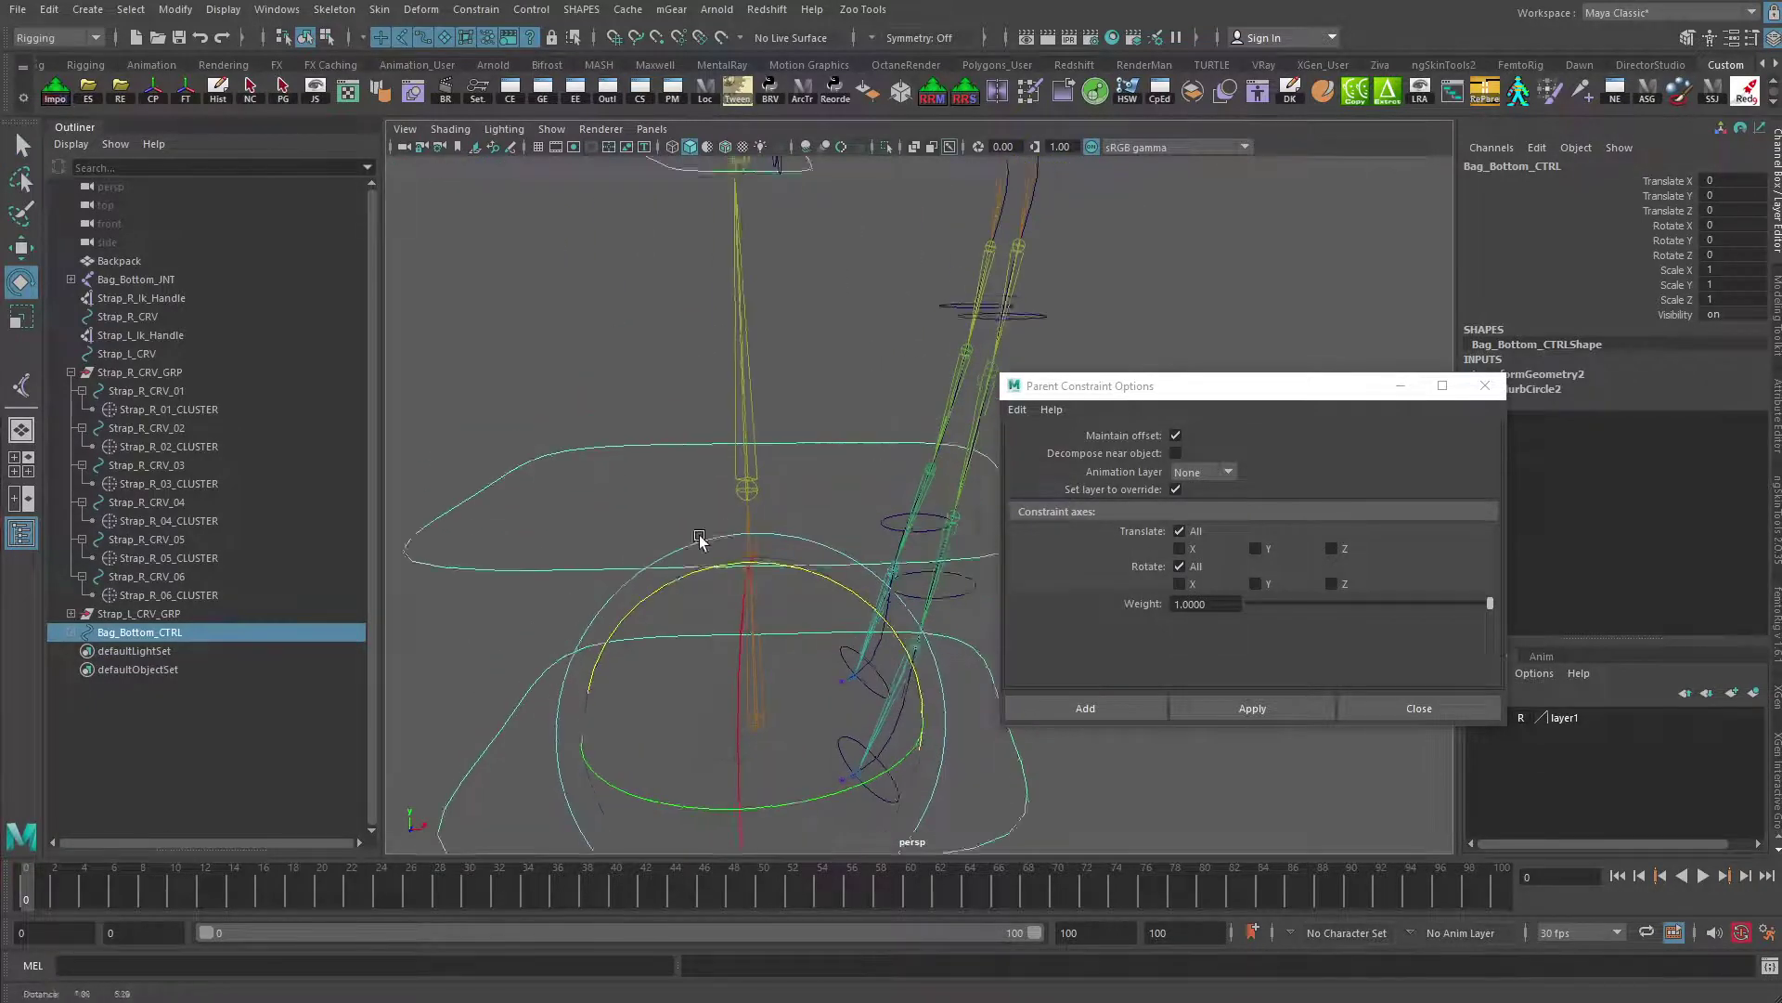
# Parent-constrain Bag_Mid_JNT to Bag_Mid_CTRL with Maintain offset on
pyautogui.moveTo(501, 462); pyautogui.dragTo(622, 516)
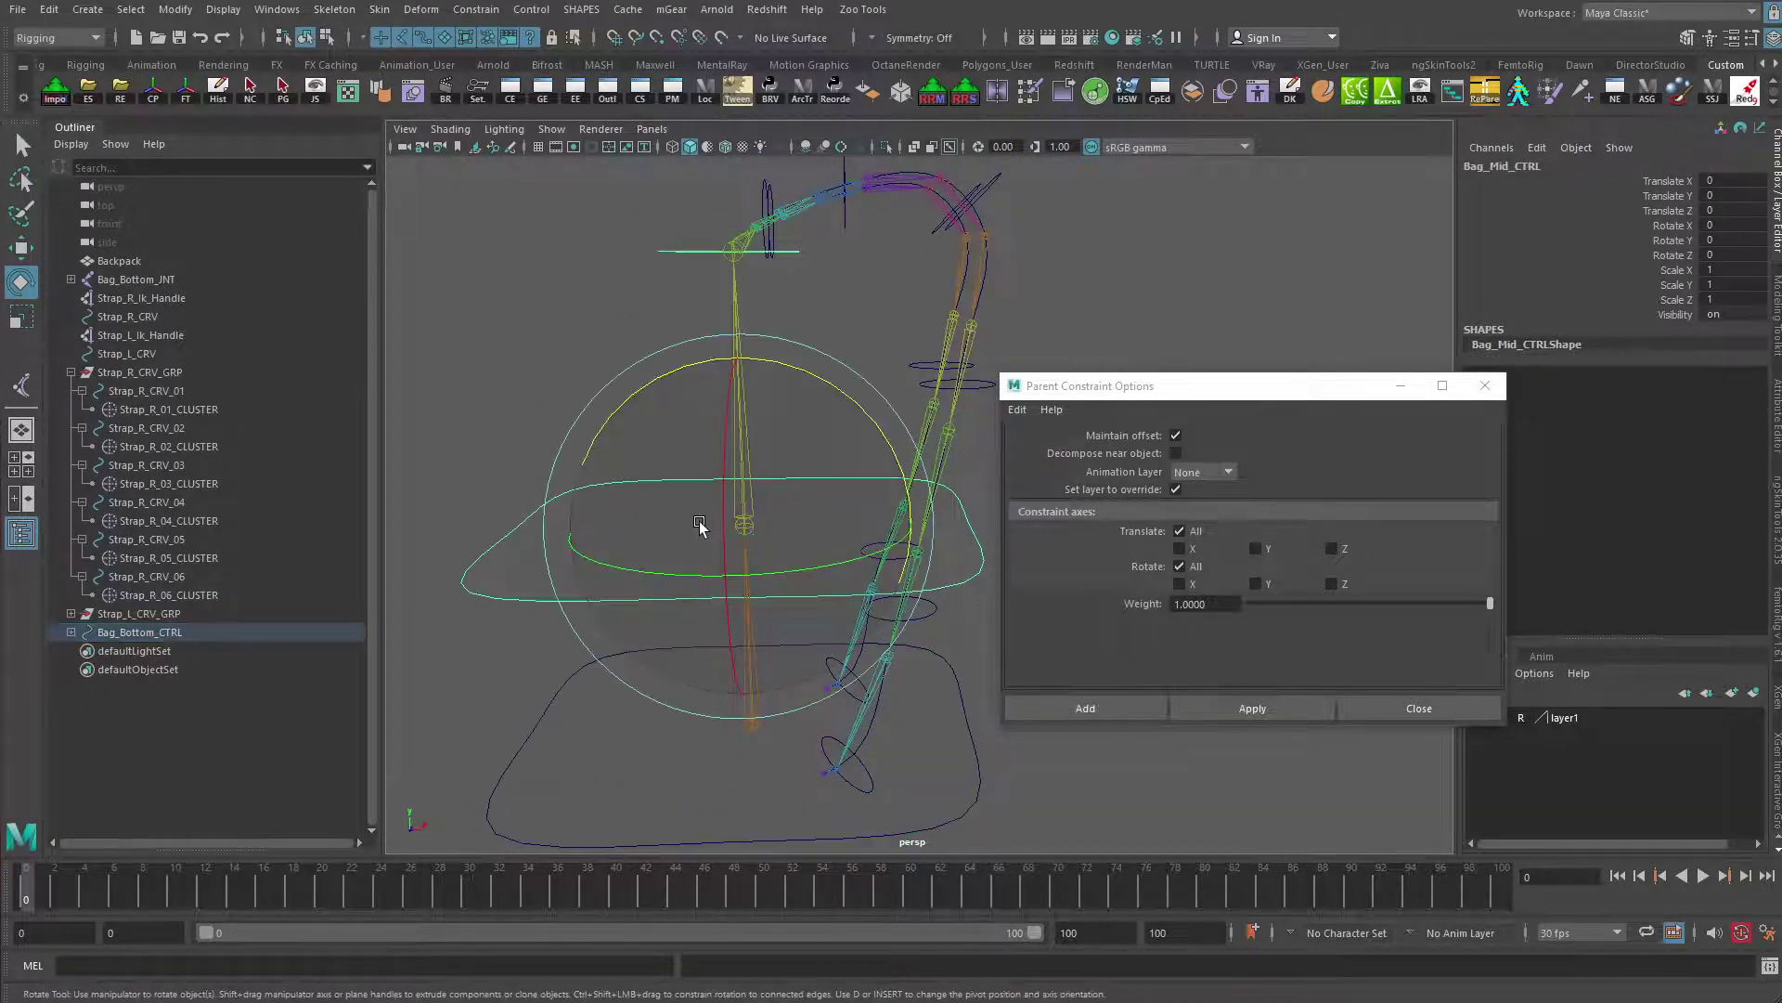
pyautogui.press('q')
pyautogui.click(752, 453)
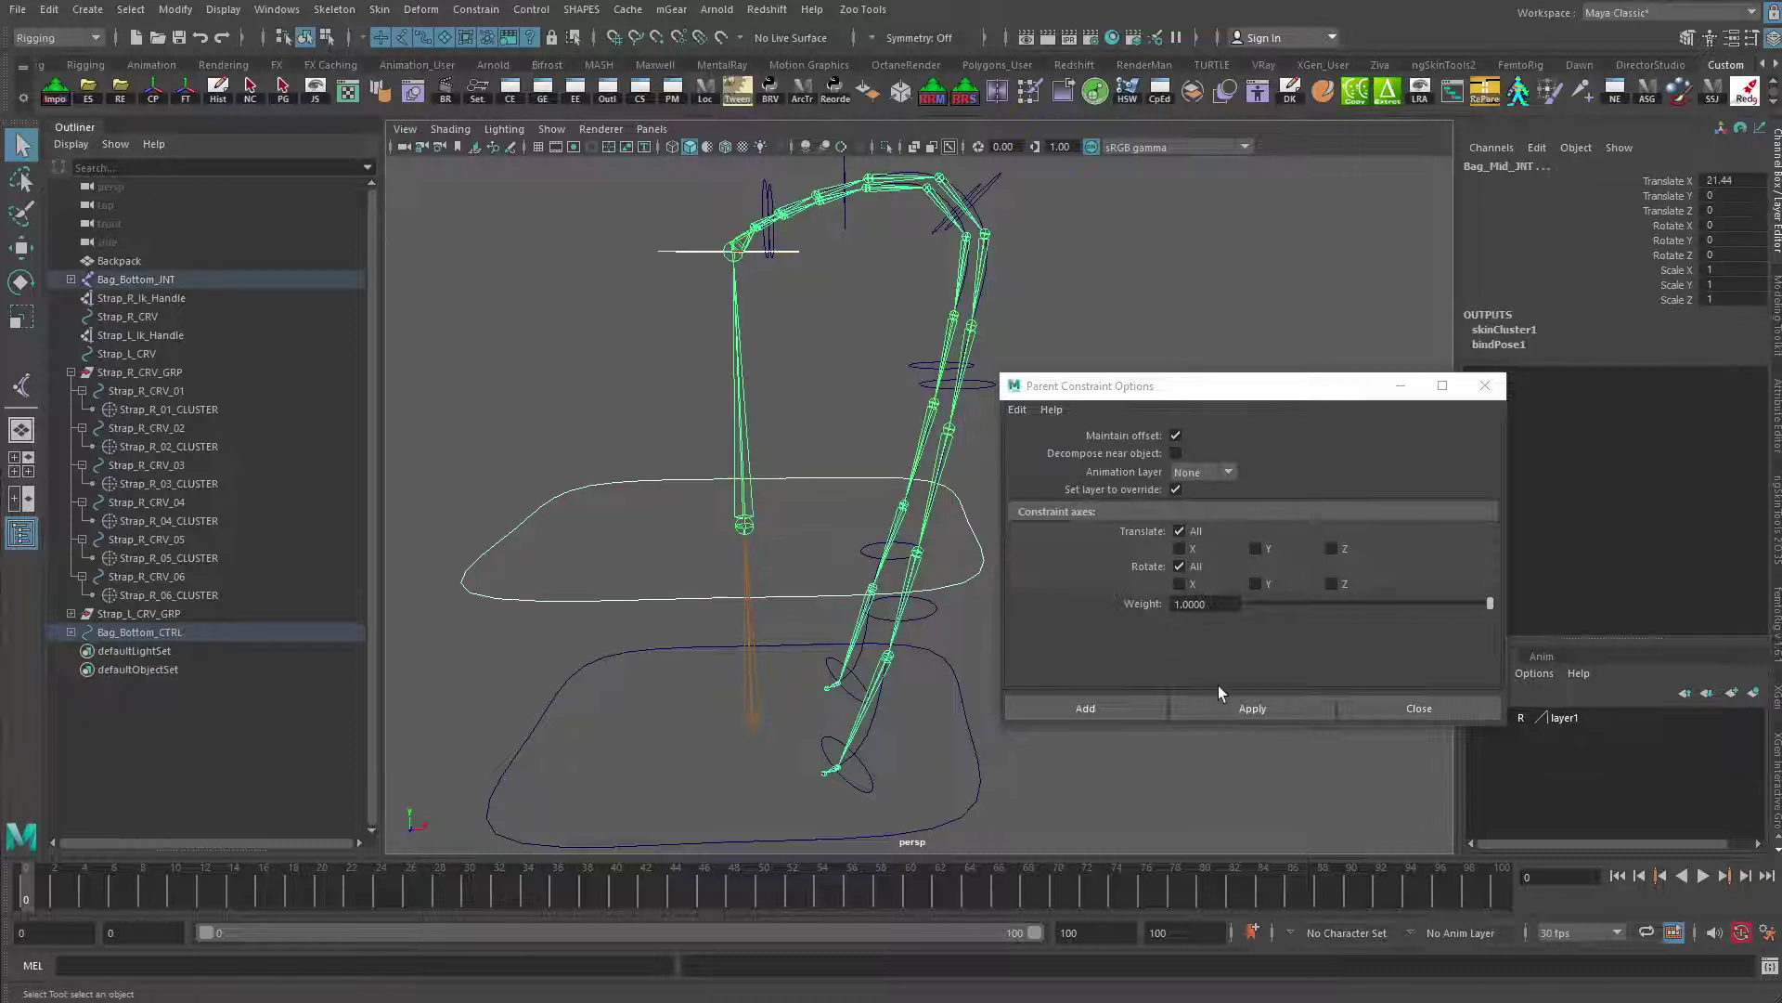
pyautogui.click(1248, 707)
# Parent-constrain Bag_Top_JNT to Bag_Top_CTRL with Maintain offset on
pyautogui.keyDown('alt'); pyautogui.moveTo(531, 370); pyautogui.dragTo(661, 469); pyautogui.keyUp('alt')
pyautogui.click(691, 431)
pyautogui.keyDown('shift'); pyautogui.click(642, 411); pyautogui.keyUp('shift')
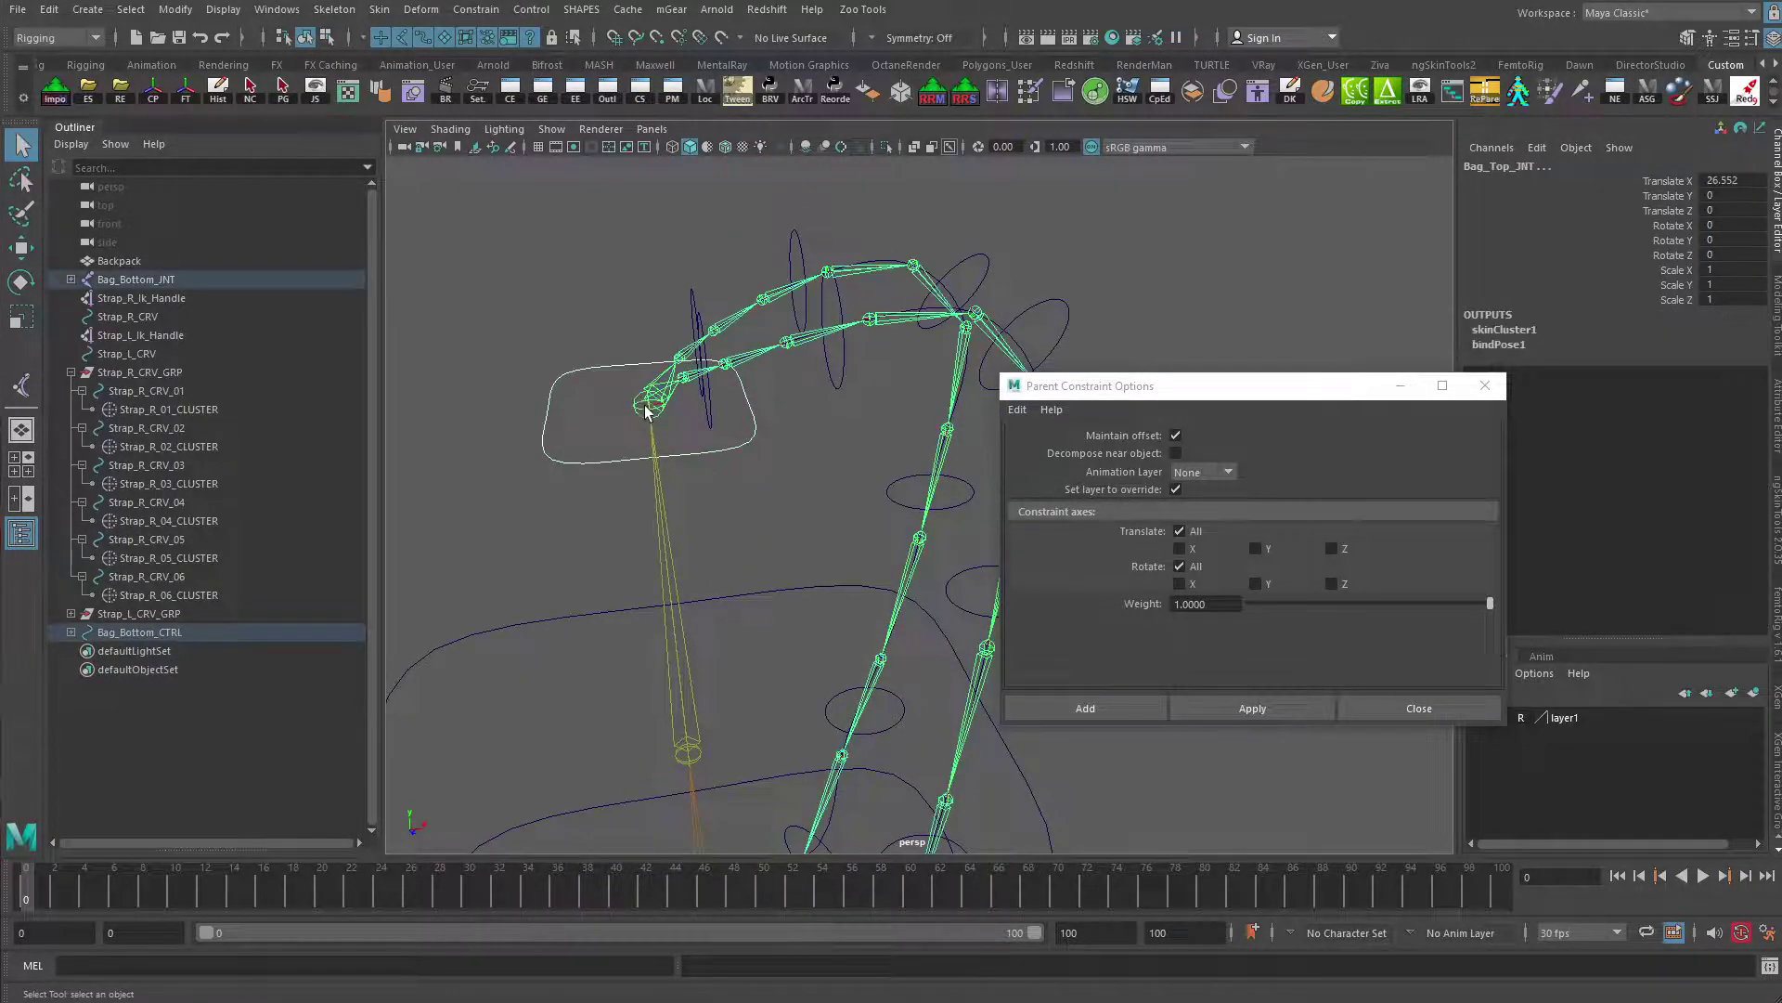
pyautogui.click(1252, 707)
# Rotate Bag_Mid_CTRL to test the middle joint's constraint and undo the rotation
pyautogui.keyDown('alt'); pyautogui.moveTo(909, 650); pyautogui.dragTo(679, 602); pyautogui.keyUp('alt')
pyautogui.click(705, 594)
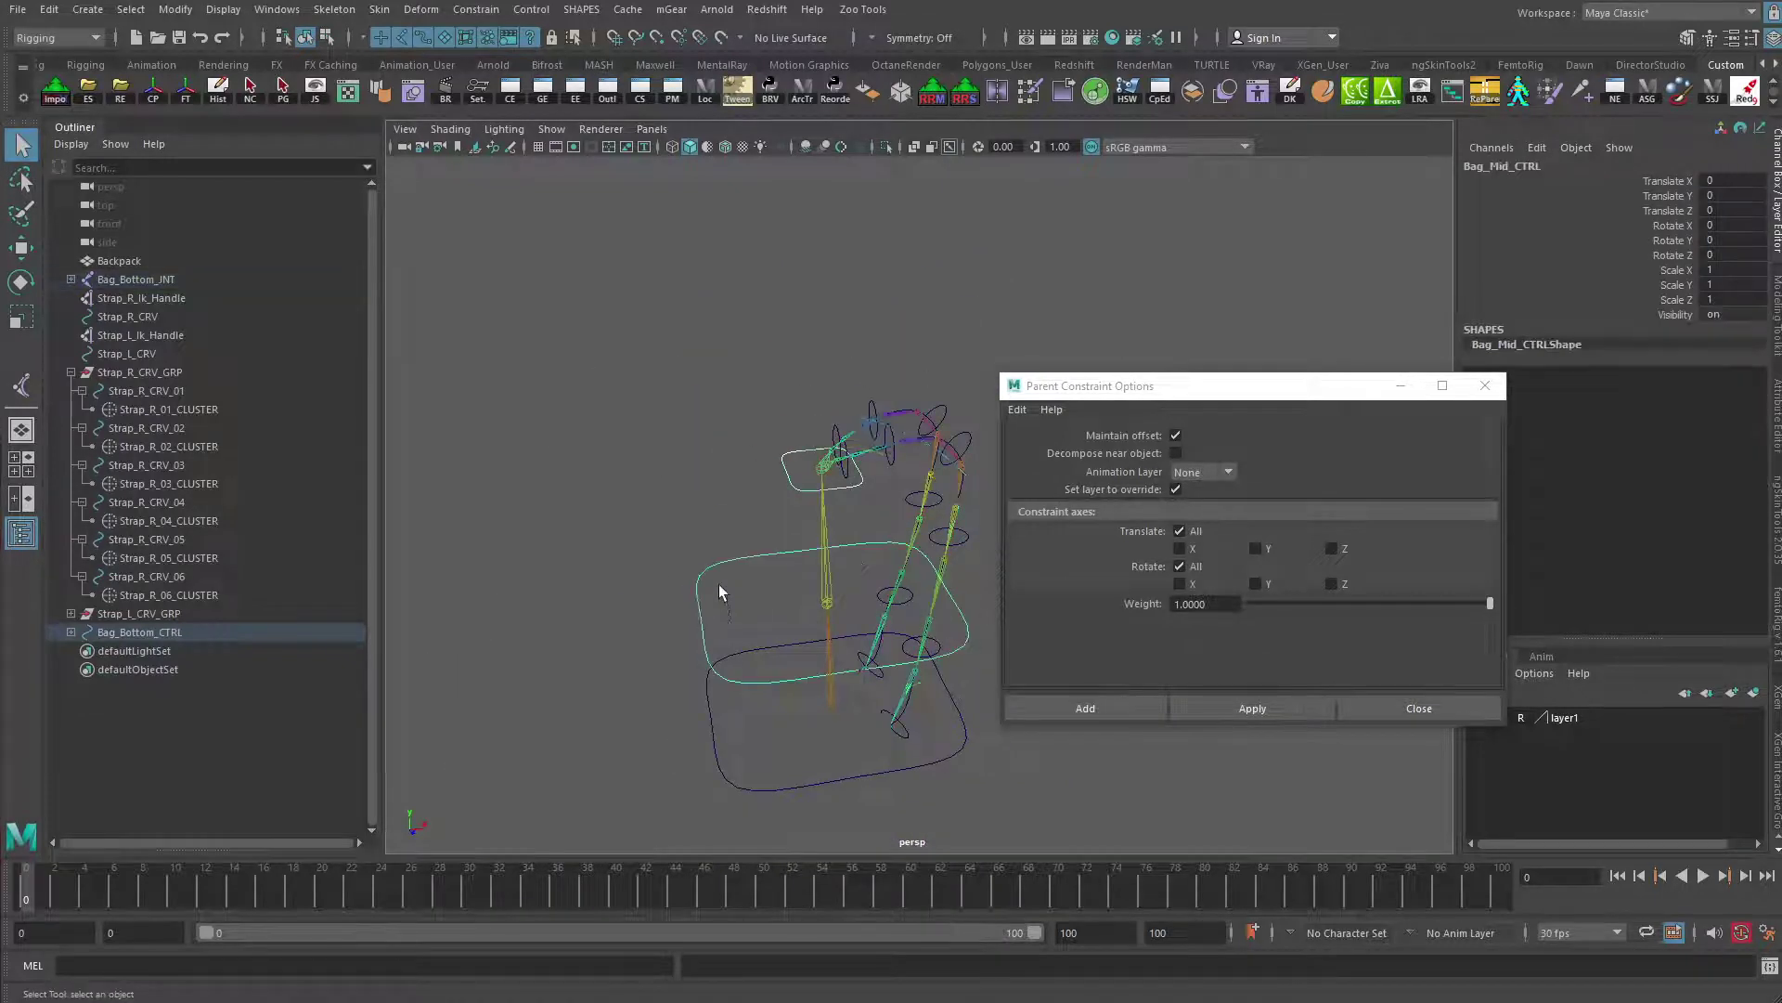
pyautogui.press('e')
pyautogui.moveTo(899, 460)
pyautogui.mouseDown()
pyautogui.moveTo(809, 473)
pyautogui.moveTo(888, 466)
pyautogui.mouseUp()
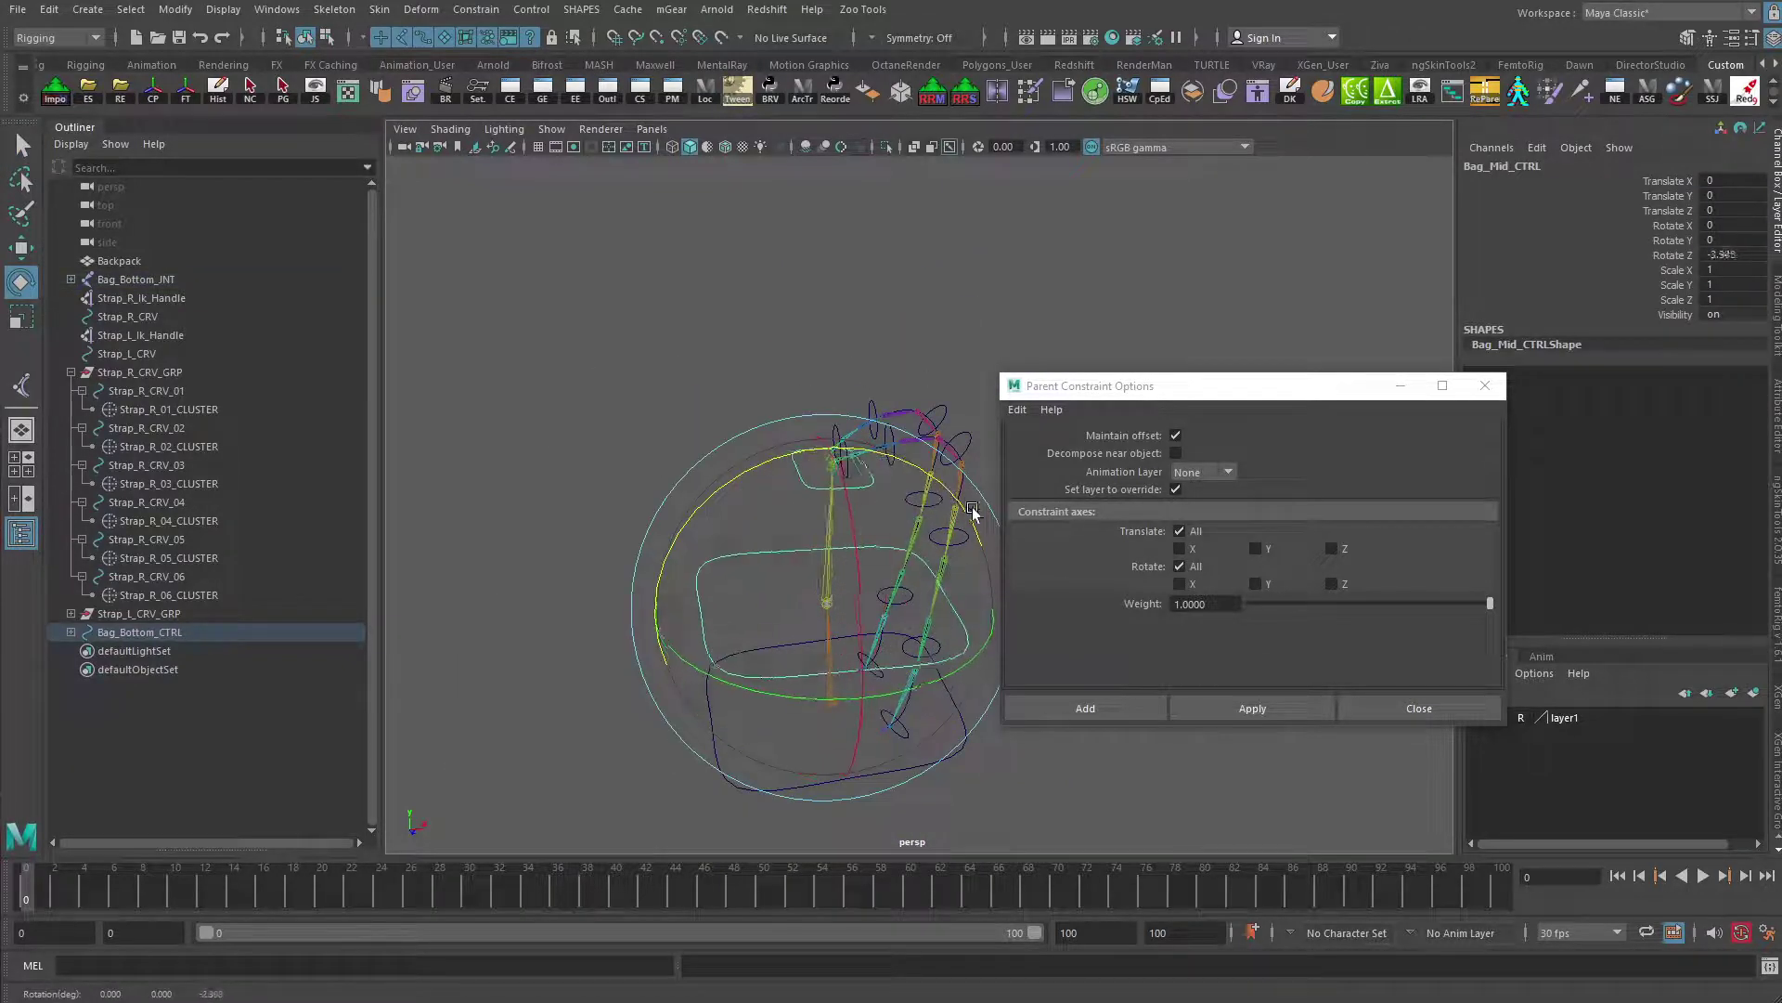
pyautogui.hotkey('ctrl', 'z')
# Close the Parent Constraint options, select Bag_Bottom_CTRL and show the backpack mesh in the viewport
pyautogui.click(1486, 384)
pyautogui.keyDown('alt'); pyautogui.moveTo(863, 585); pyautogui.dragTo(964, 590, button='right'); pyautogui.keyUp('alt')
pyautogui.keyDown('alt'); pyautogui.moveTo(747, 743); pyautogui.dragTo(814, 448, button='middle'); pyautogui.keyUp('alt')
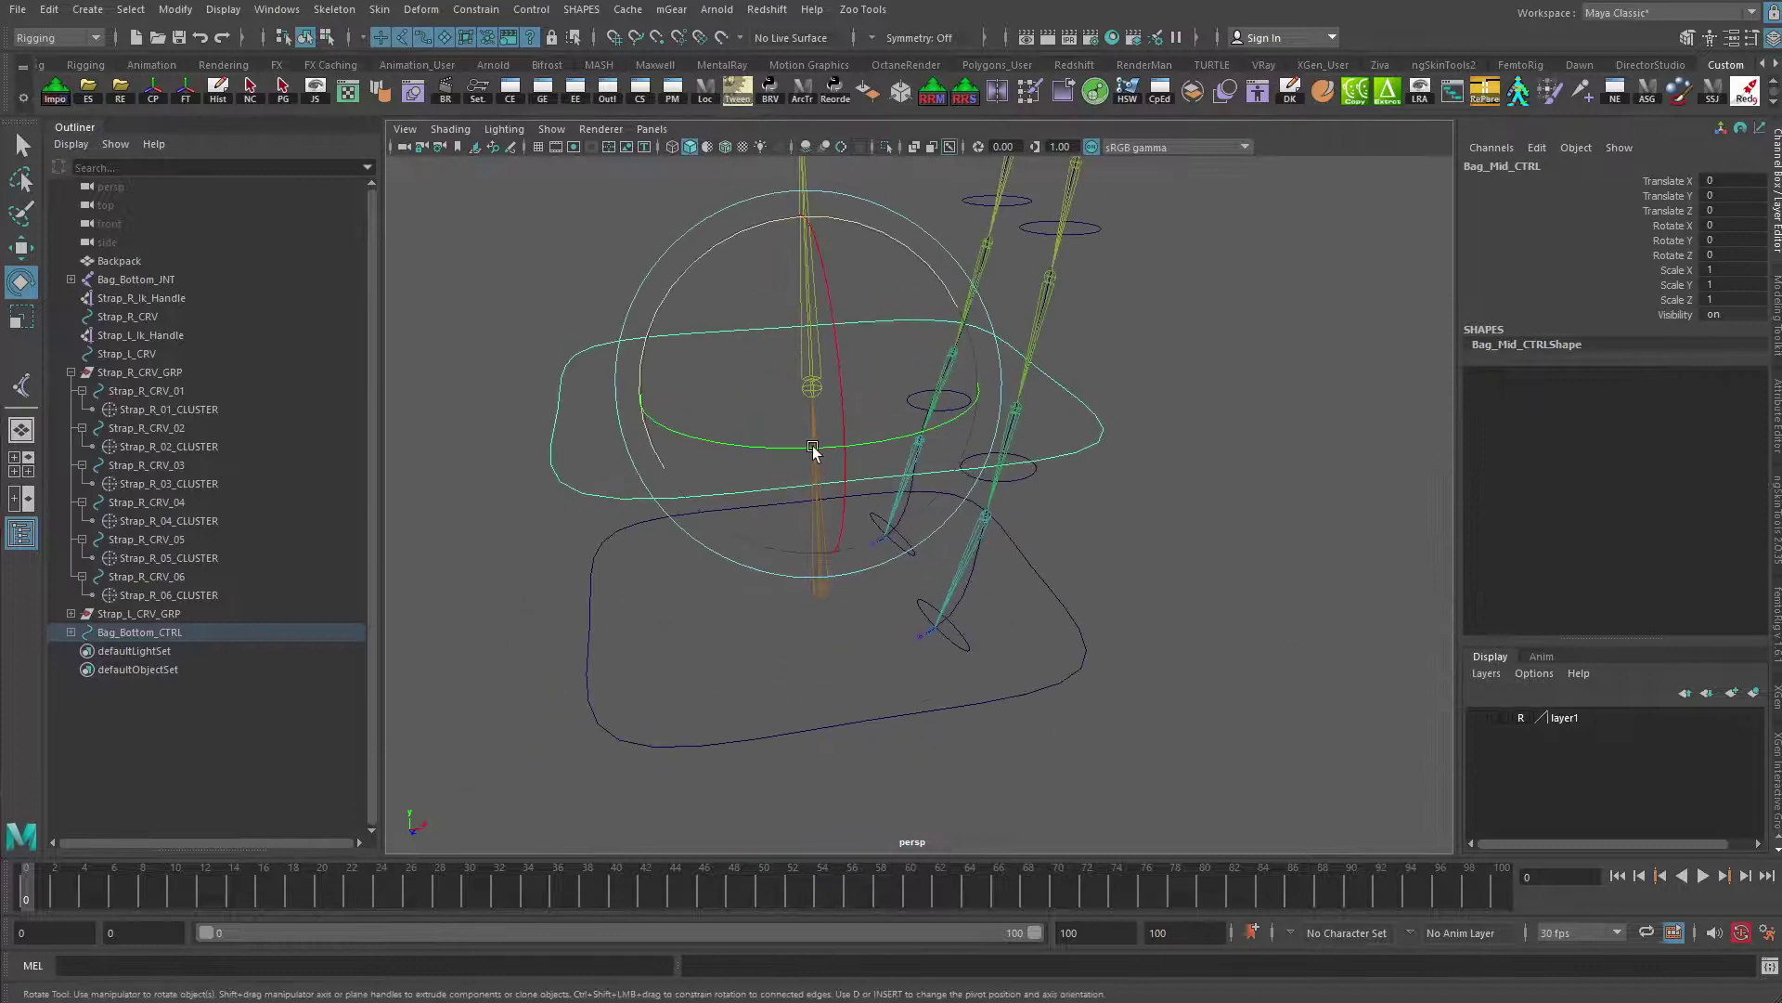
pyautogui.moveTo(561, 641); pyautogui.dragTo(635, 654)
pyautogui.hotkey('alt', '1')
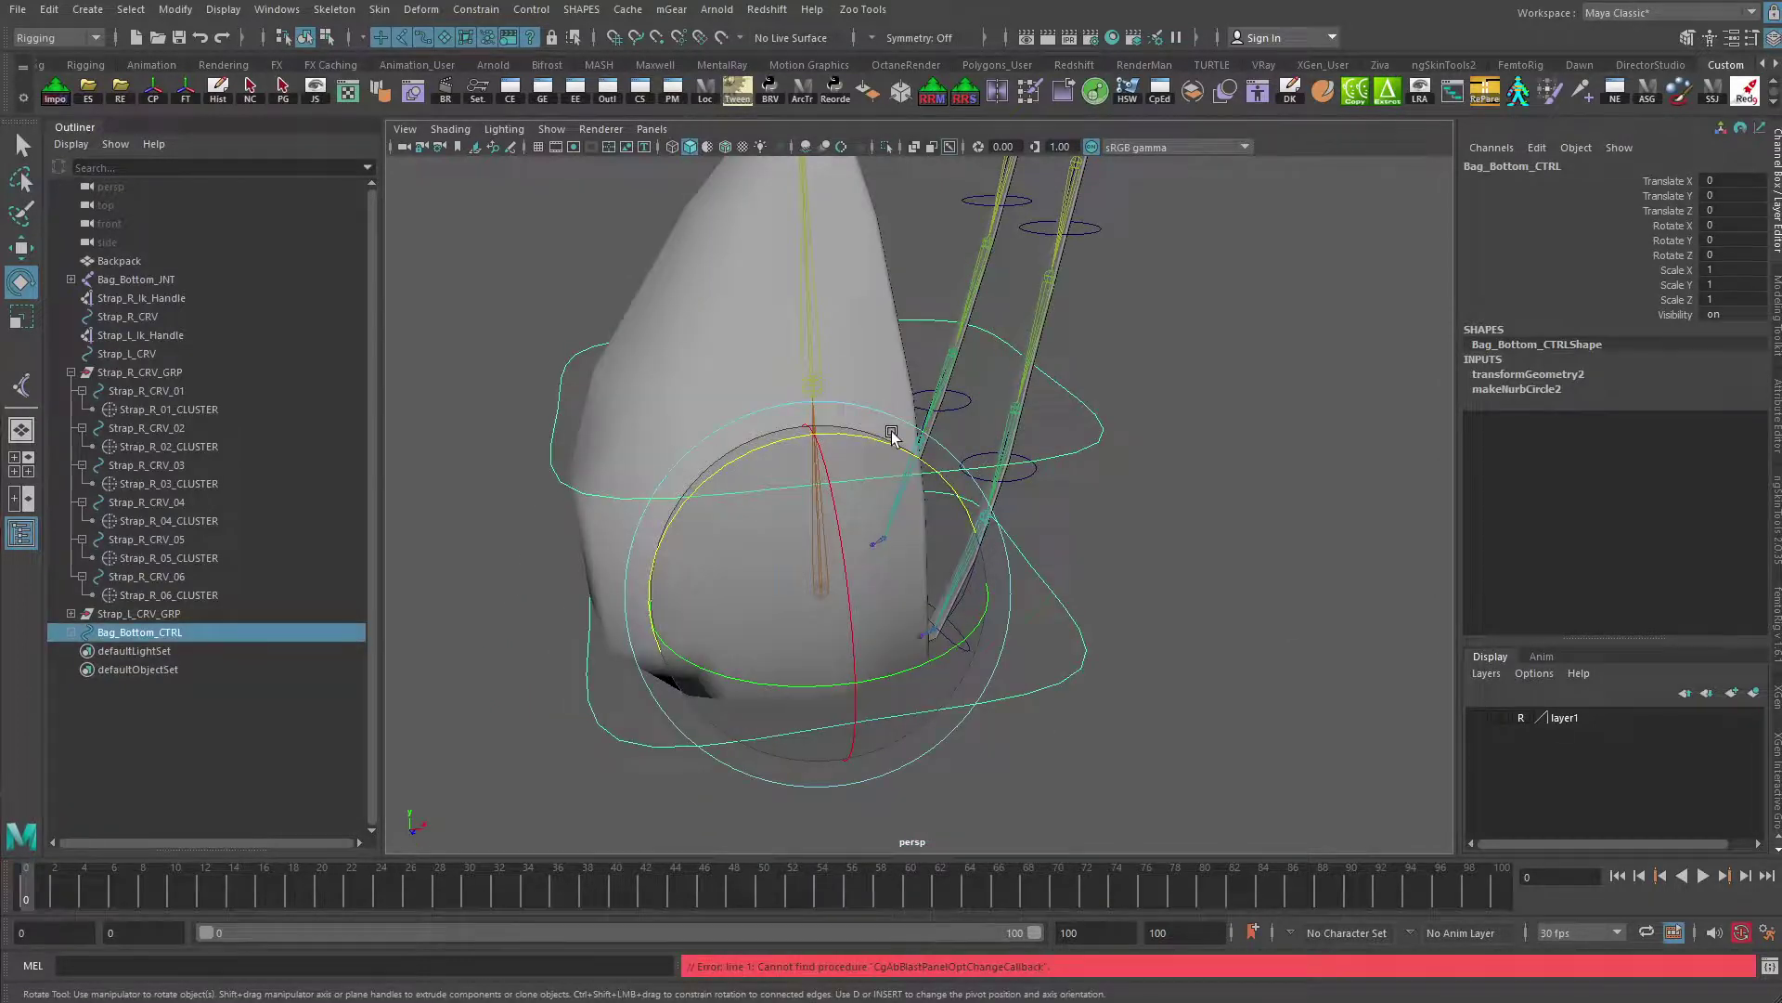
# Rotate Bag_Bottom_CTRL about Z to test how the bag mesh deforms, and undo the rotation
pyautogui.moveTo(895, 426); pyautogui.dragTo(1054, 425)
pyautogui.keyDown('alt'); pyautogui.moveTo(1053, 426); pyautogui.dragTo(1027, 606, button='middle'); pyautogui.keyUp('alt')
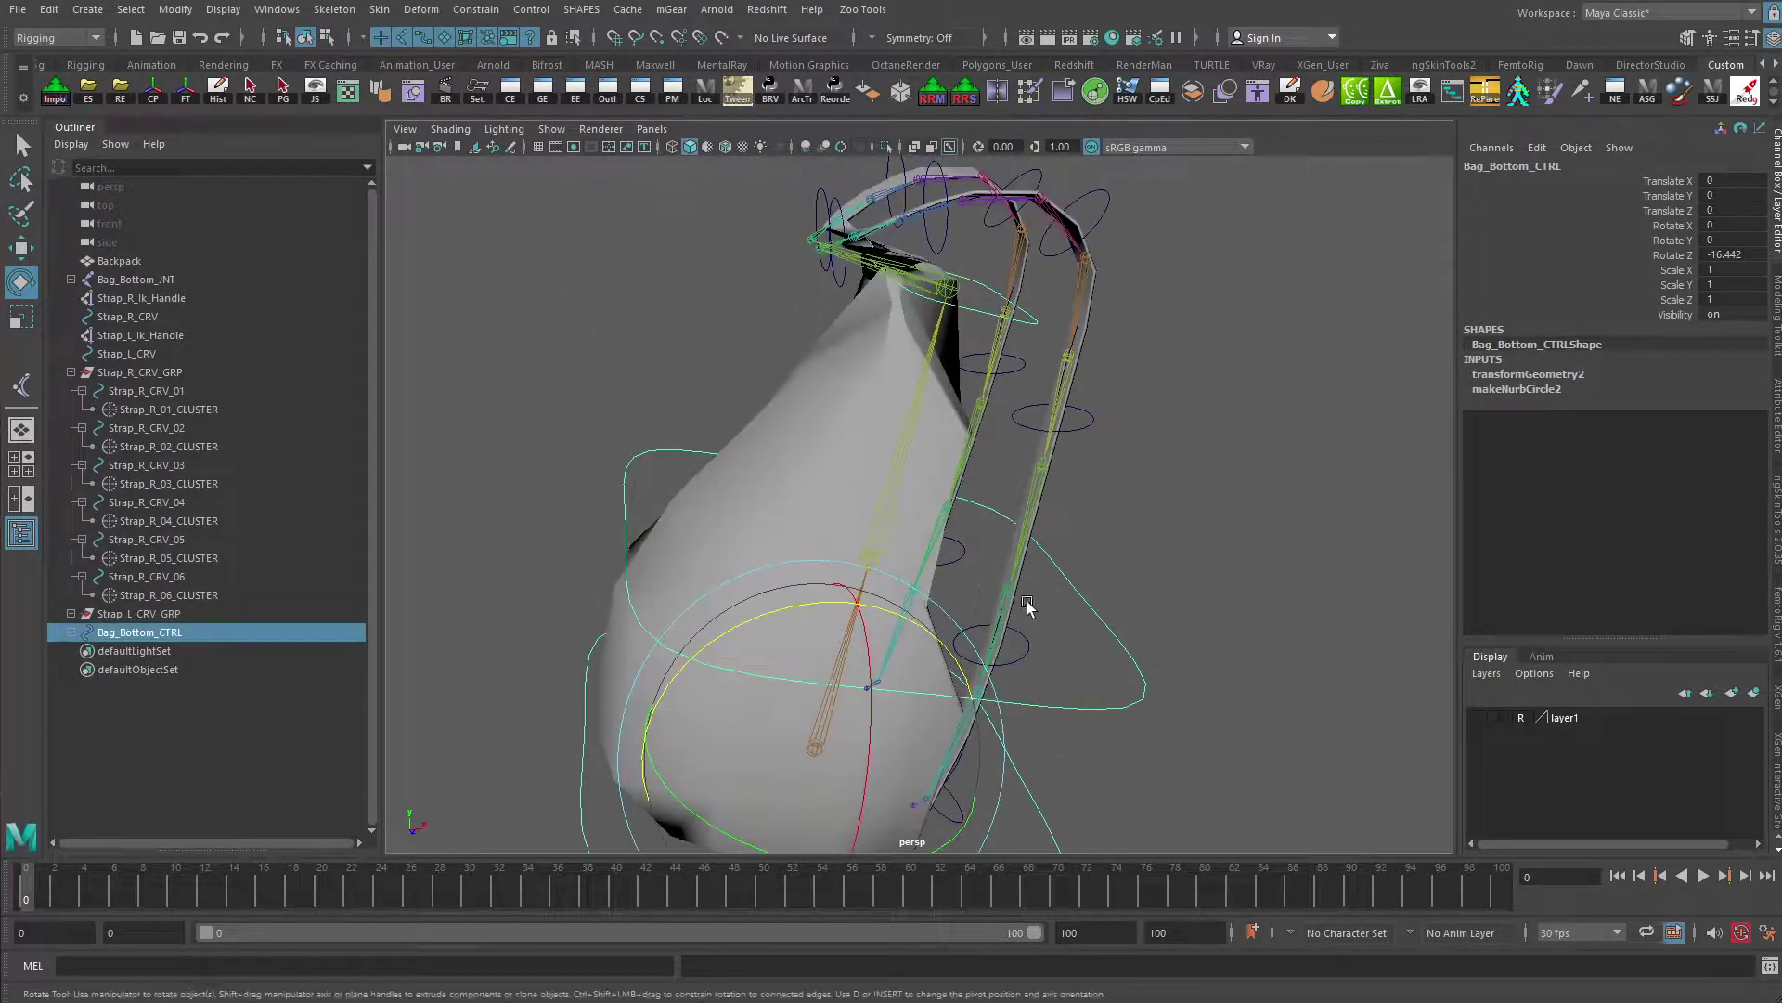
pyautogui.moveTo(926, 628); pyautogui.dragTo(875, 609)
pyautogui.hotkey('ctrl', 'z')
pyautogui.hotkey('ctrl', 'z')
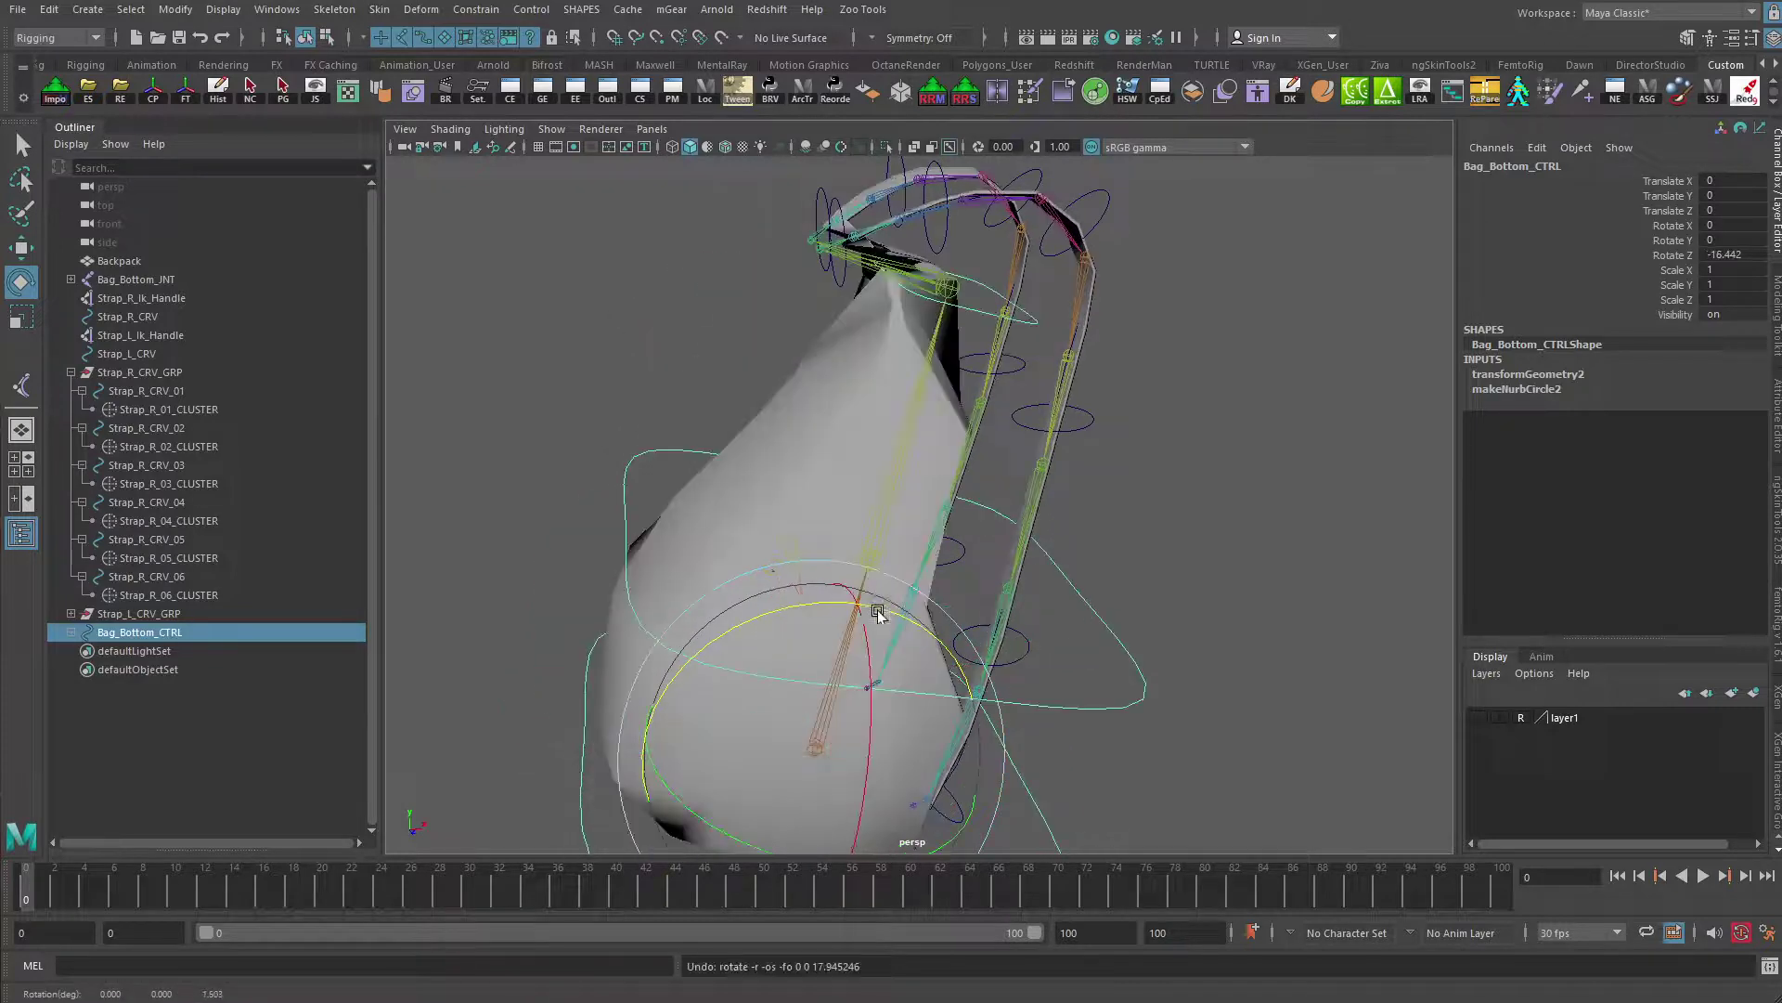
# Undo the test movement of Bag_Top_CTRL
pyautogui.keyDown('alt'); pyautogui.moveTo(681, 485); pyautogui.dragTo(1489, 602); pyautogui.keyUp('alt')
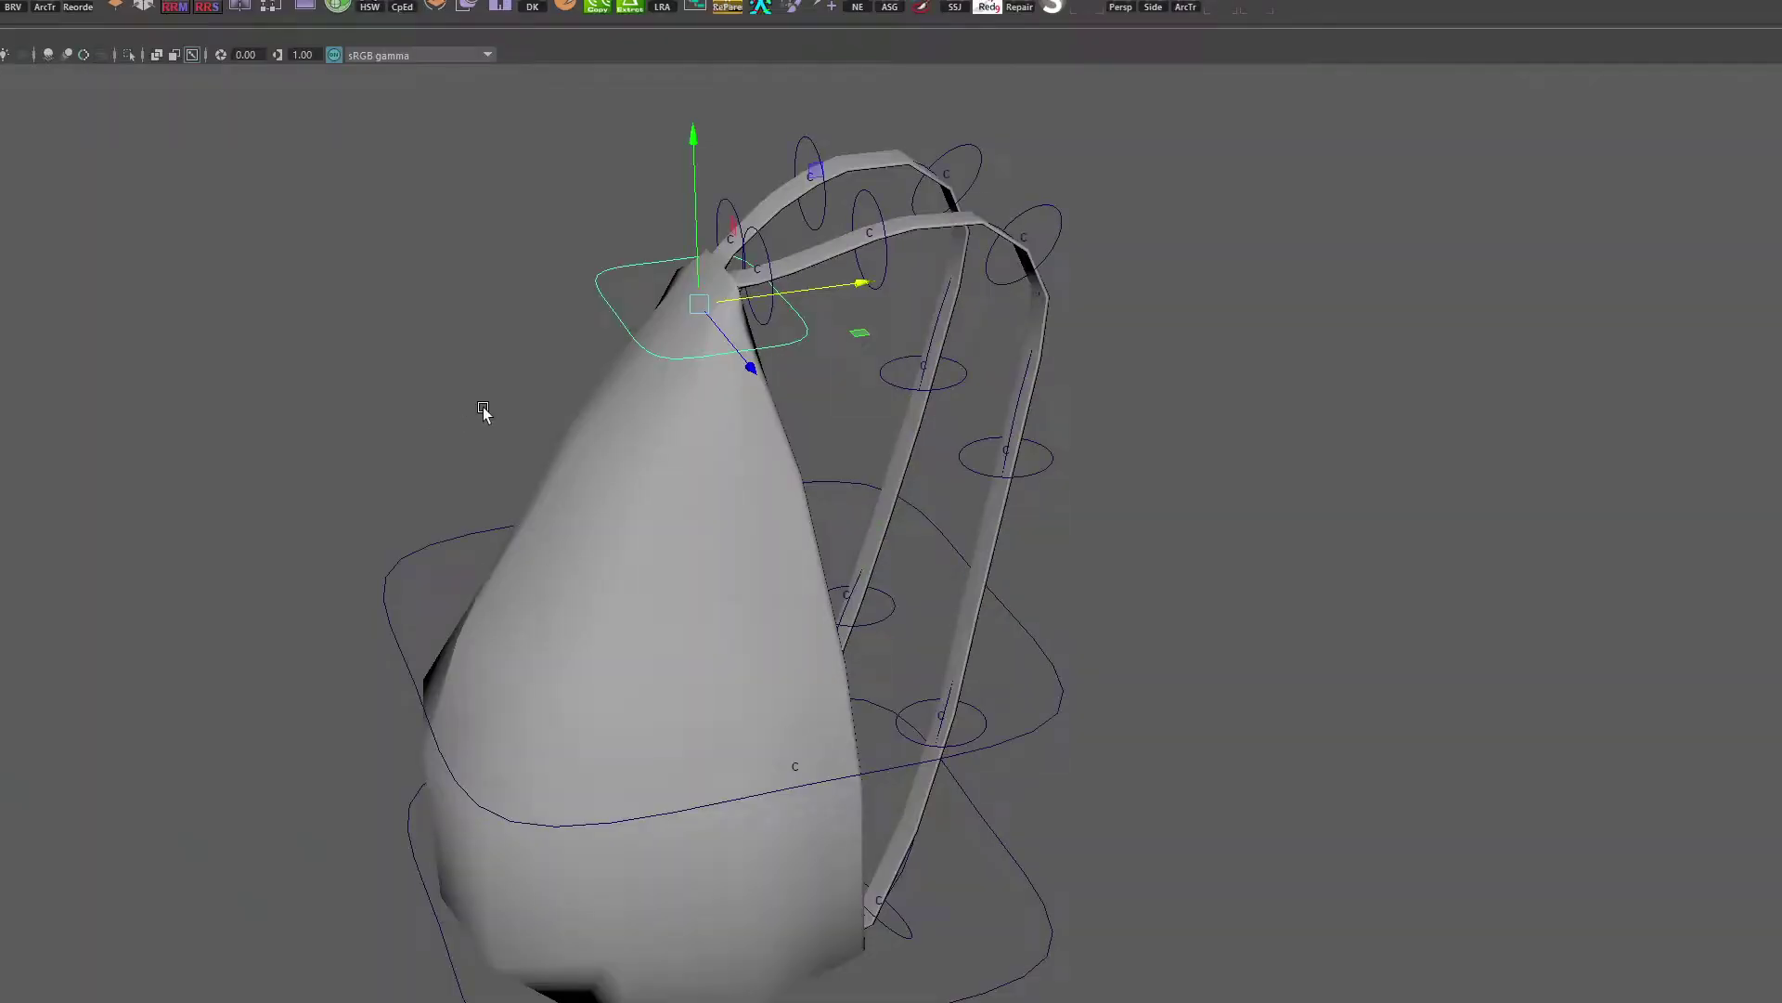
pyautogui.moveTo(482, 406)
pyautogui.keyDown('alt'); pyautogui.mouseDown()
pyautogui.moveTo(762, 190)
pyautogui.moveTo(555, 274)
pyautogui.moveTo(563, 291)
pyautogui.moveTo(634, 302)
pyautogui.moveTo(926, 477)
pyautogui.moveTo(438, 386)
pyautogui.moveTo(541, 318)
pyautogui.moveTo(686, 326)
pyautogui.moveTo(457, 357)
pyautogui.moveTo(682, 346)
pyautogui.moveTo(508, 374)
pyautogui.moveTo(503, 412)
pyautogui.moveTo(477, 393)
pyautogui.mouseUp(); pyautogui.keyUp('alt')
pyautogui.hotkey('ctrl', 'z')
pyautogui.hotkey('ctrl', 'z')
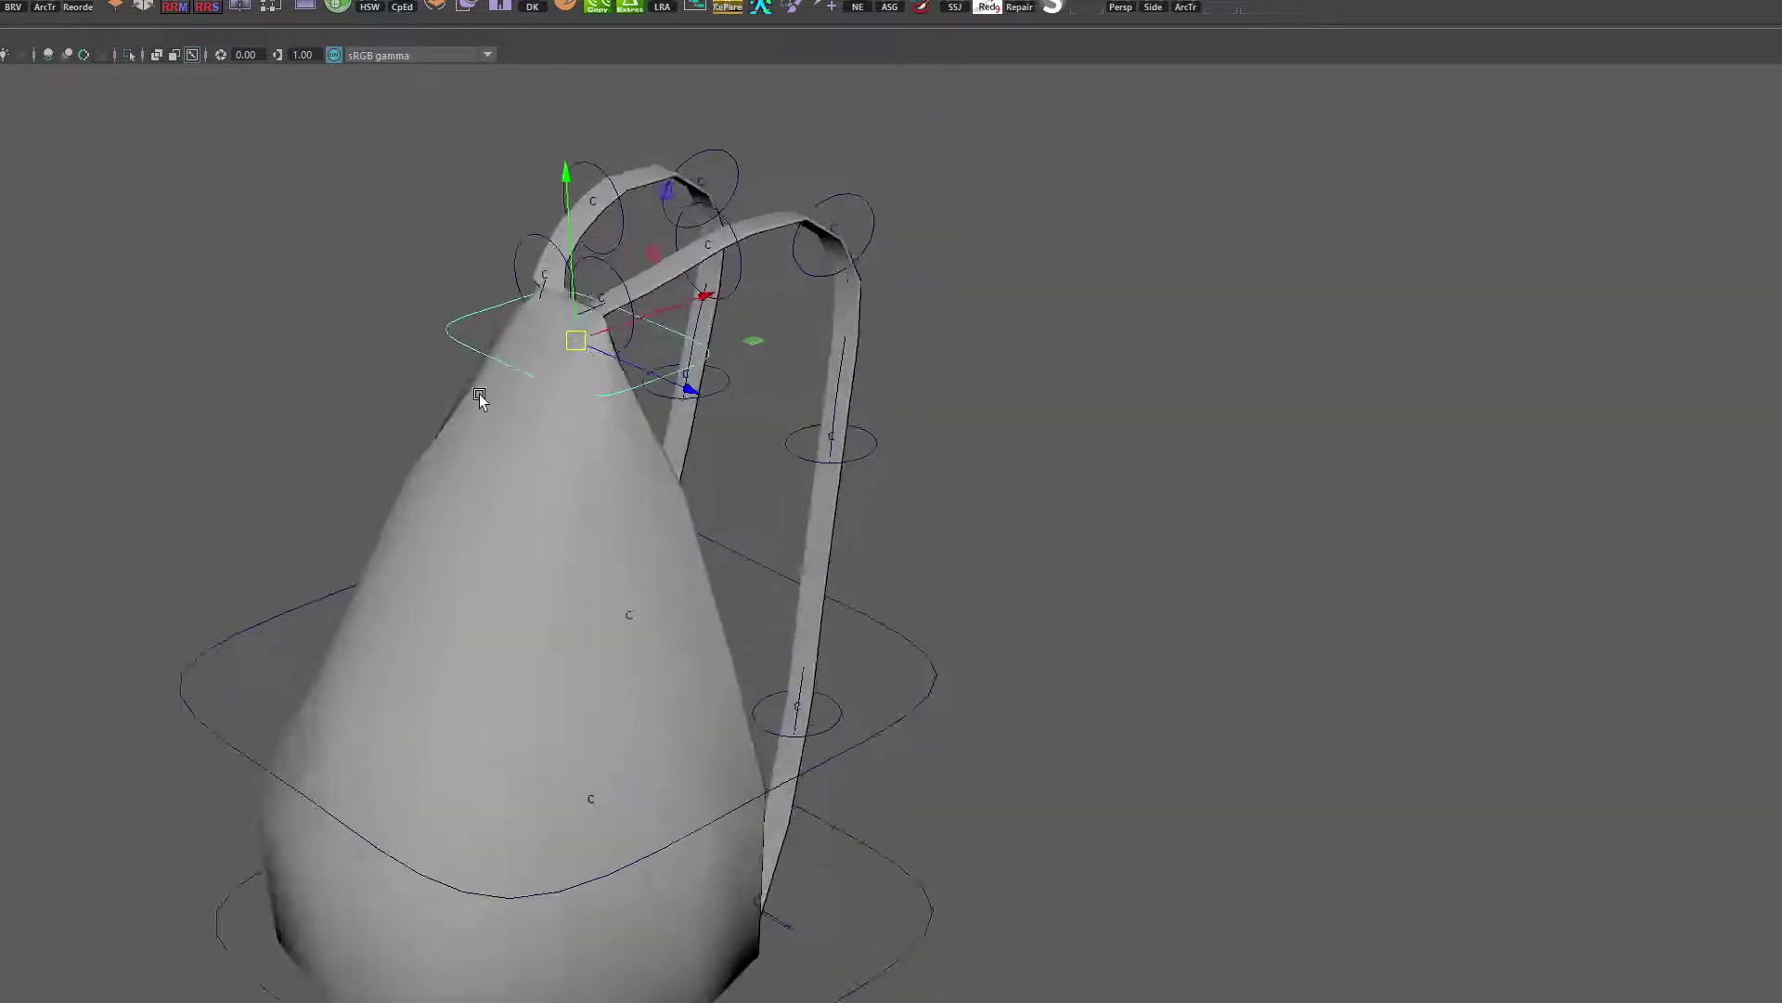
# Try to constrain one strap's control group to Bag_Bottom_CTRL
pyautogui.click(599, 395)
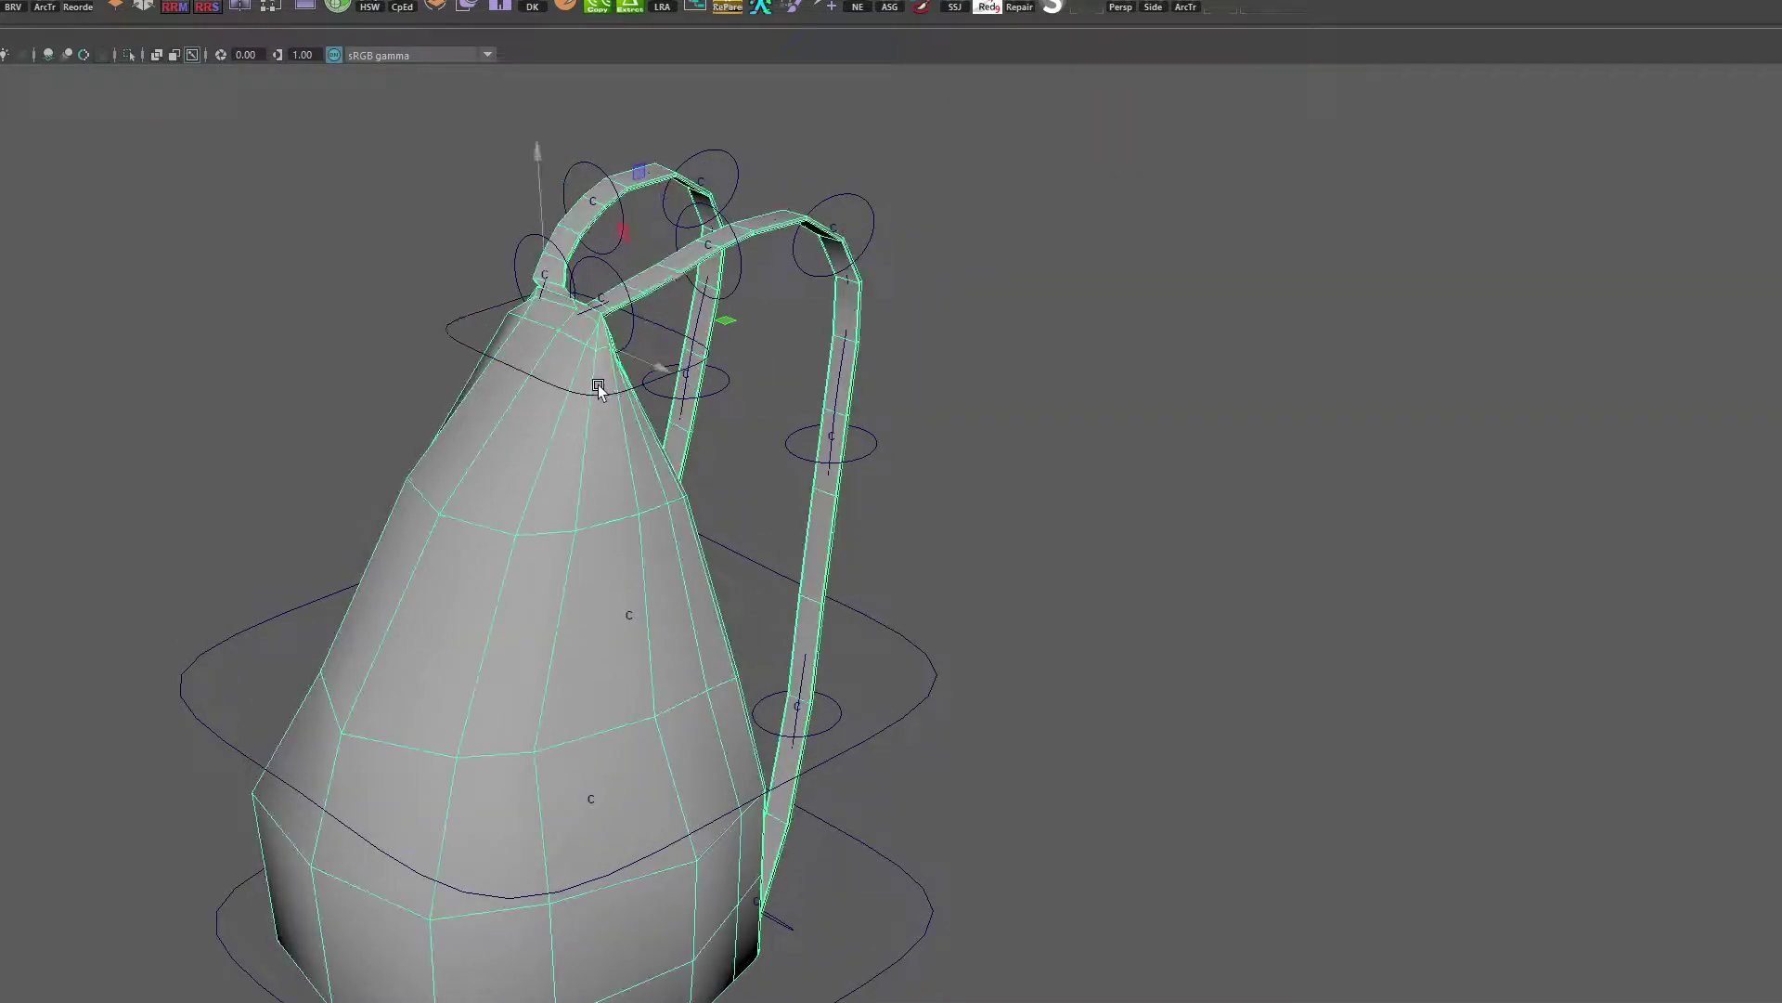
pyautogui.click(599, 394)
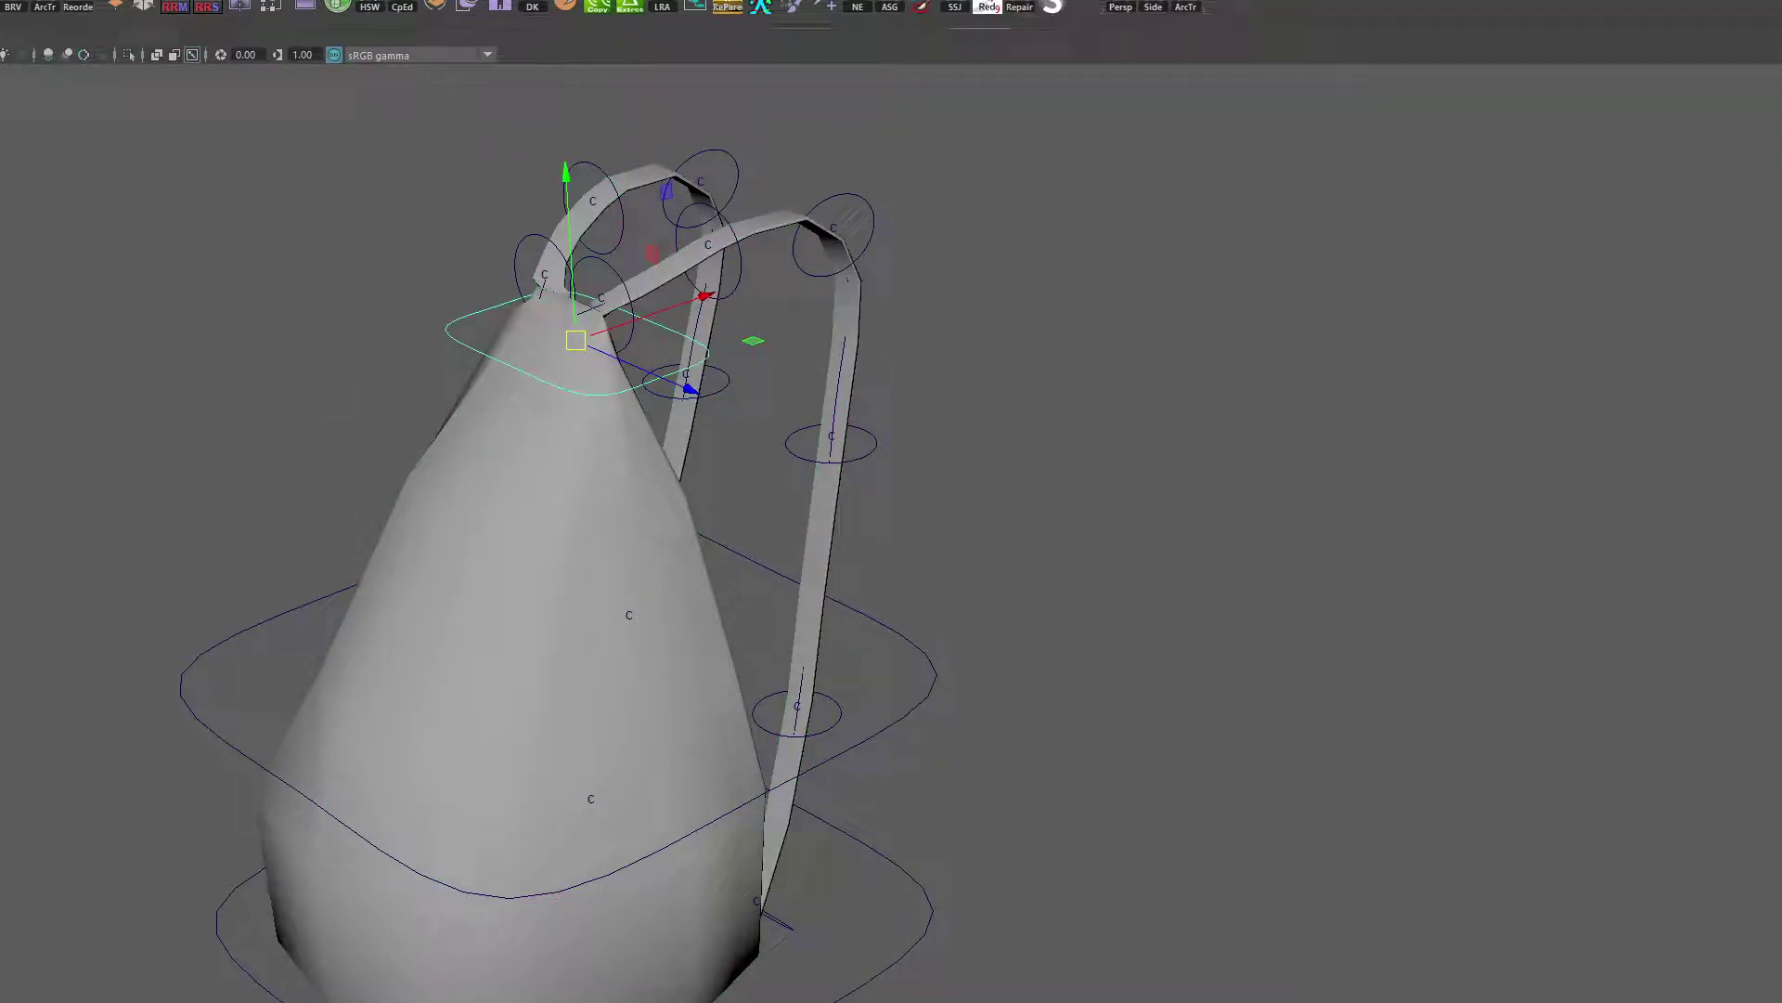
pyautogui.click(757, 902)
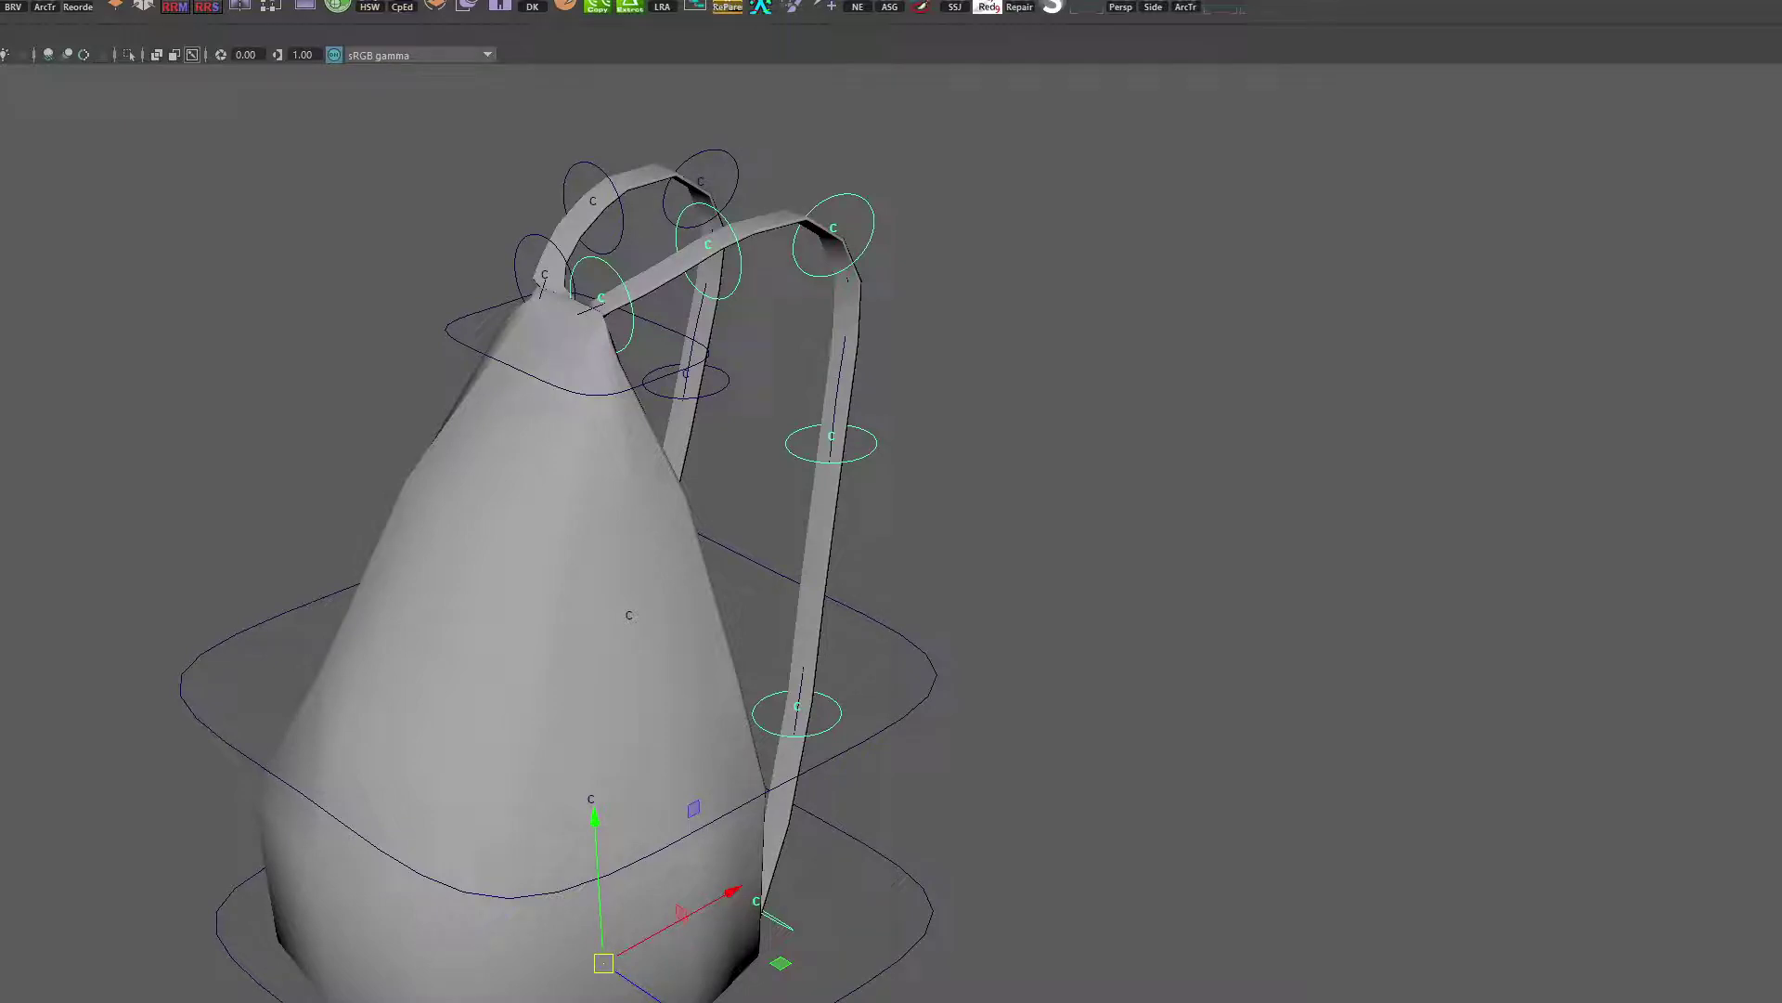
pyautogui.click(903, 873)
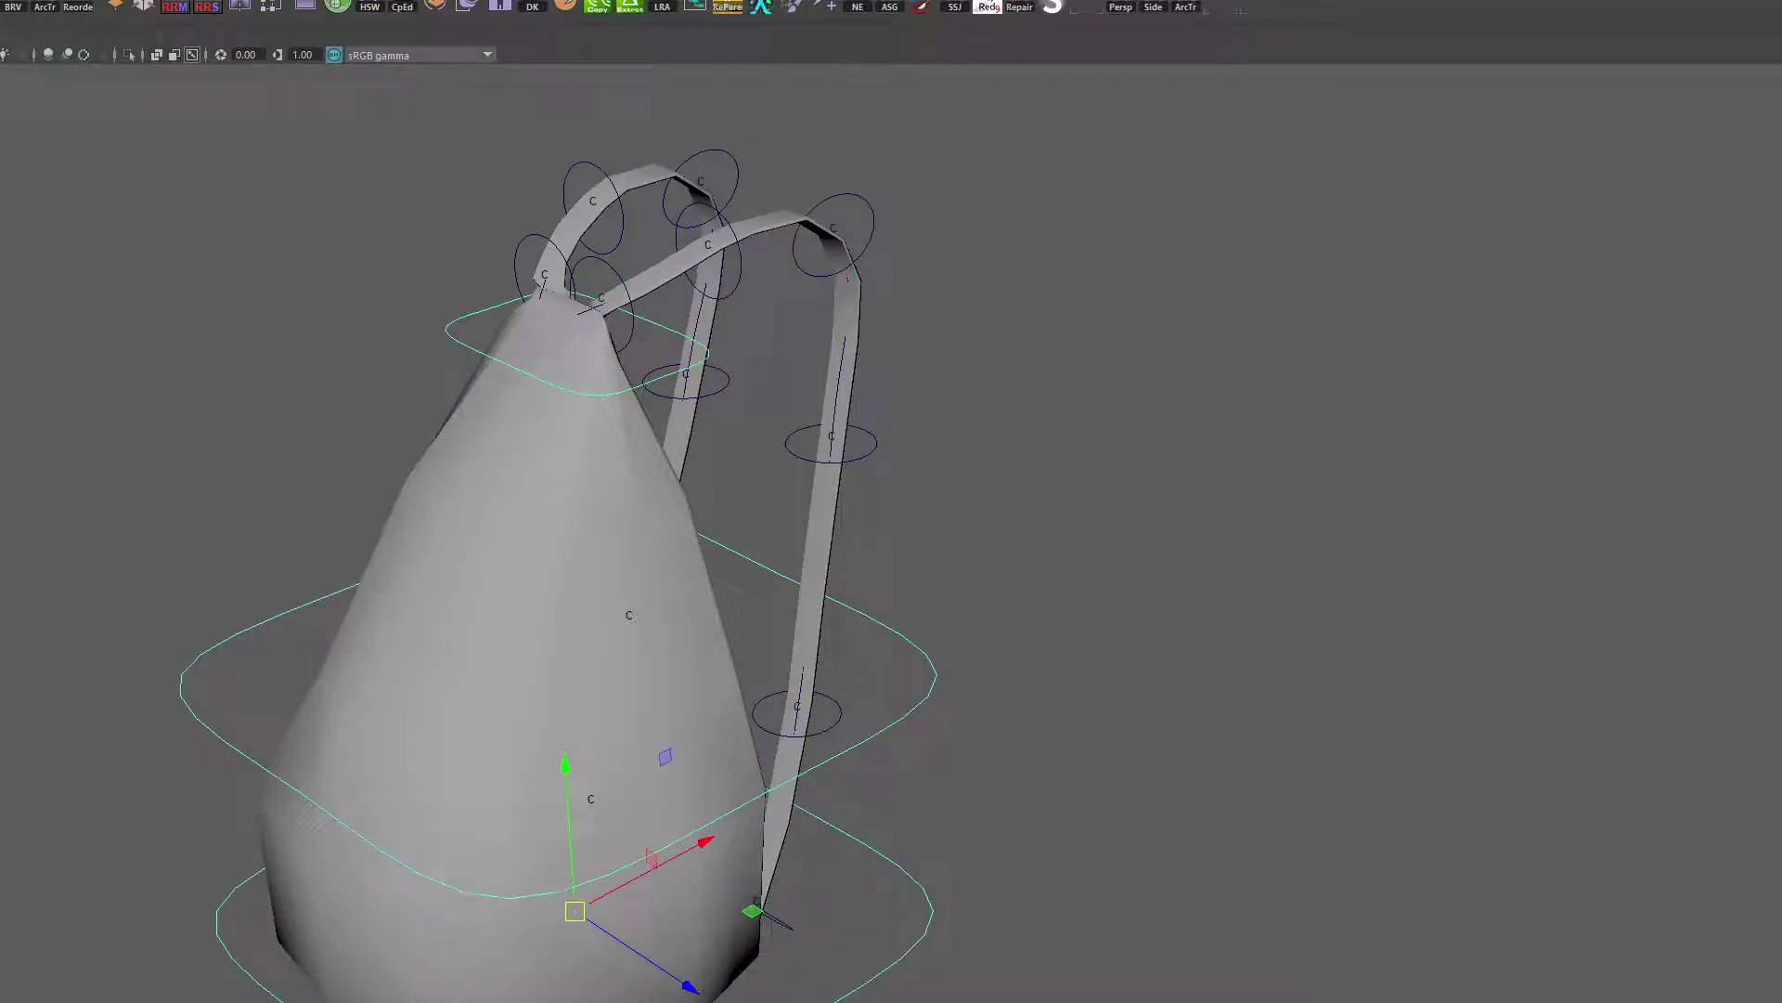
pyautogui.press('Down')
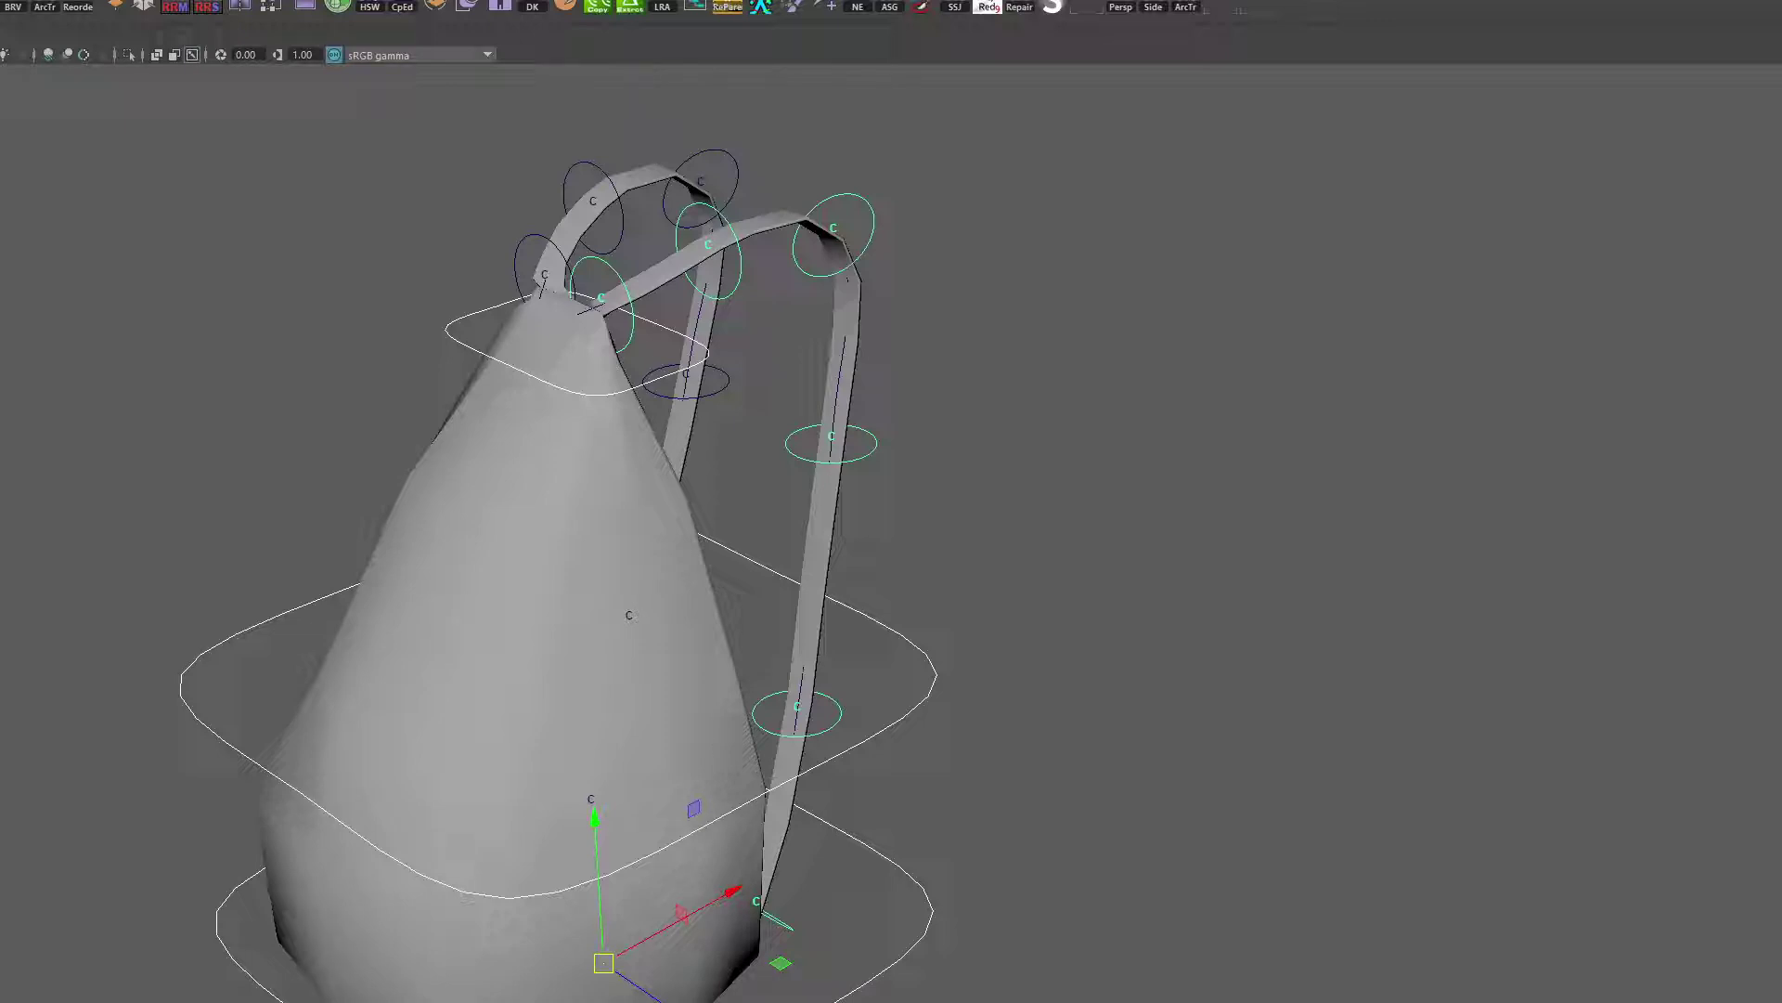
# Try to constrain the other strap's control group to Bag_Top_CTRL, and reselect the top control
pyautogui.click(474, 346)
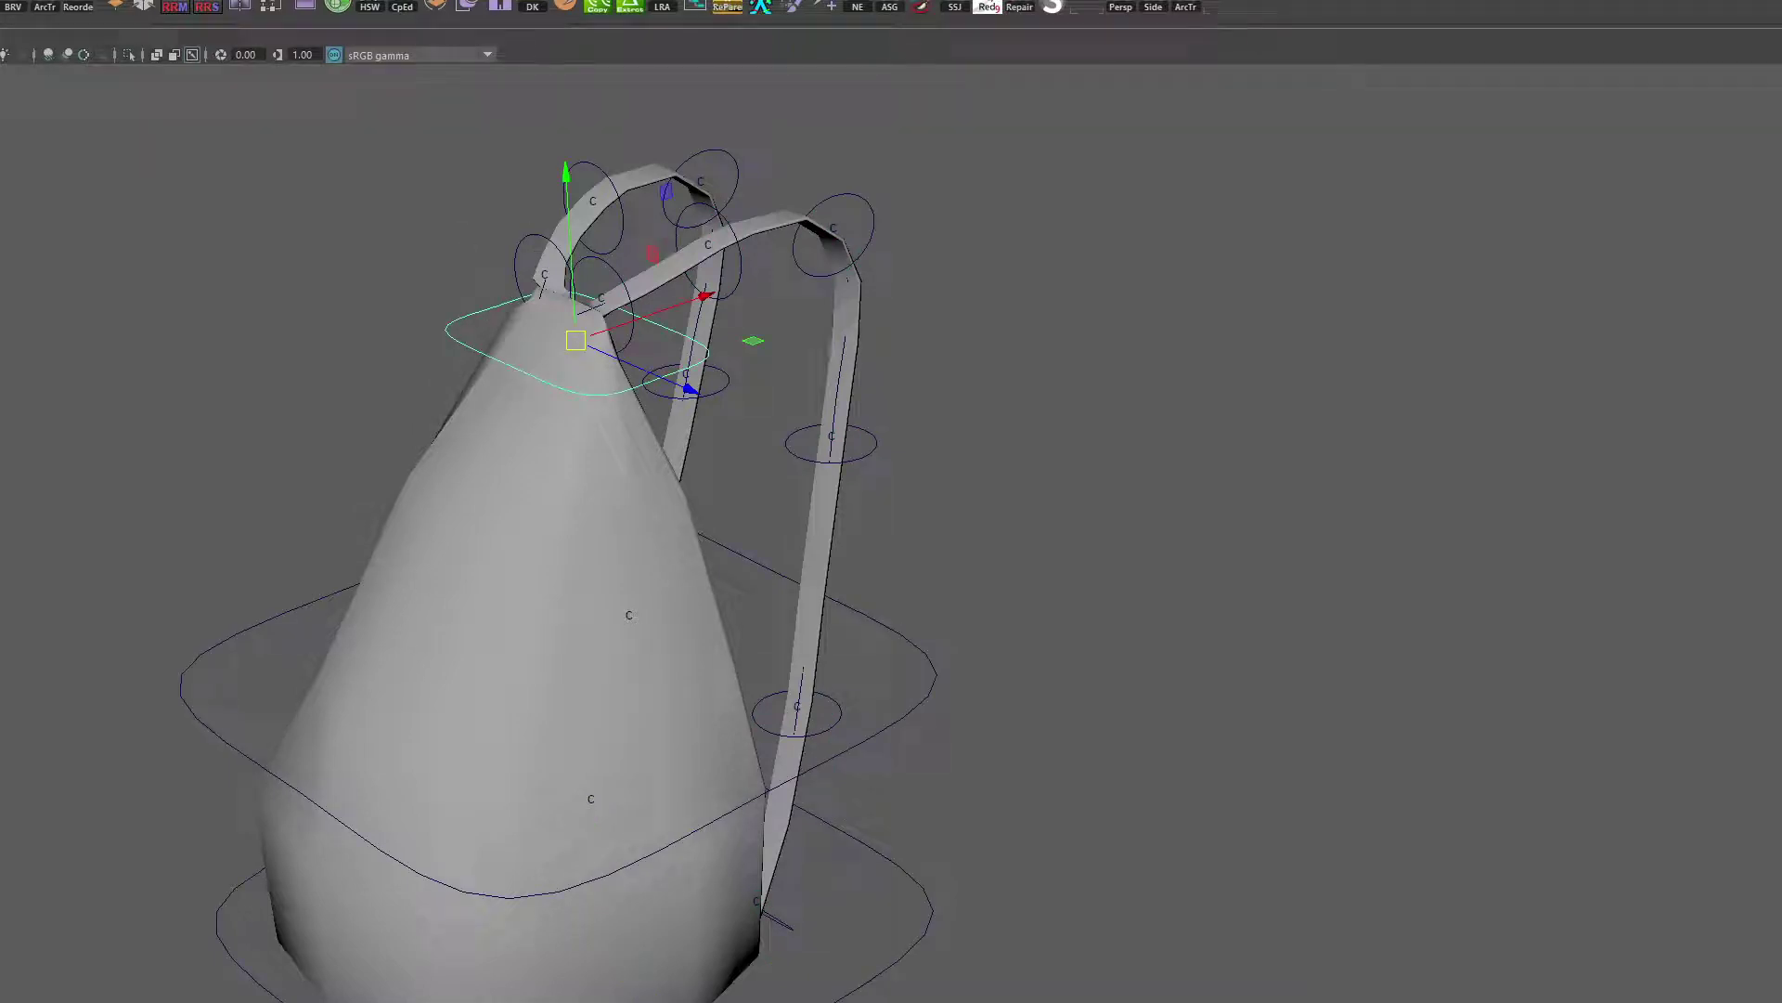
pyautogui.press('Up')
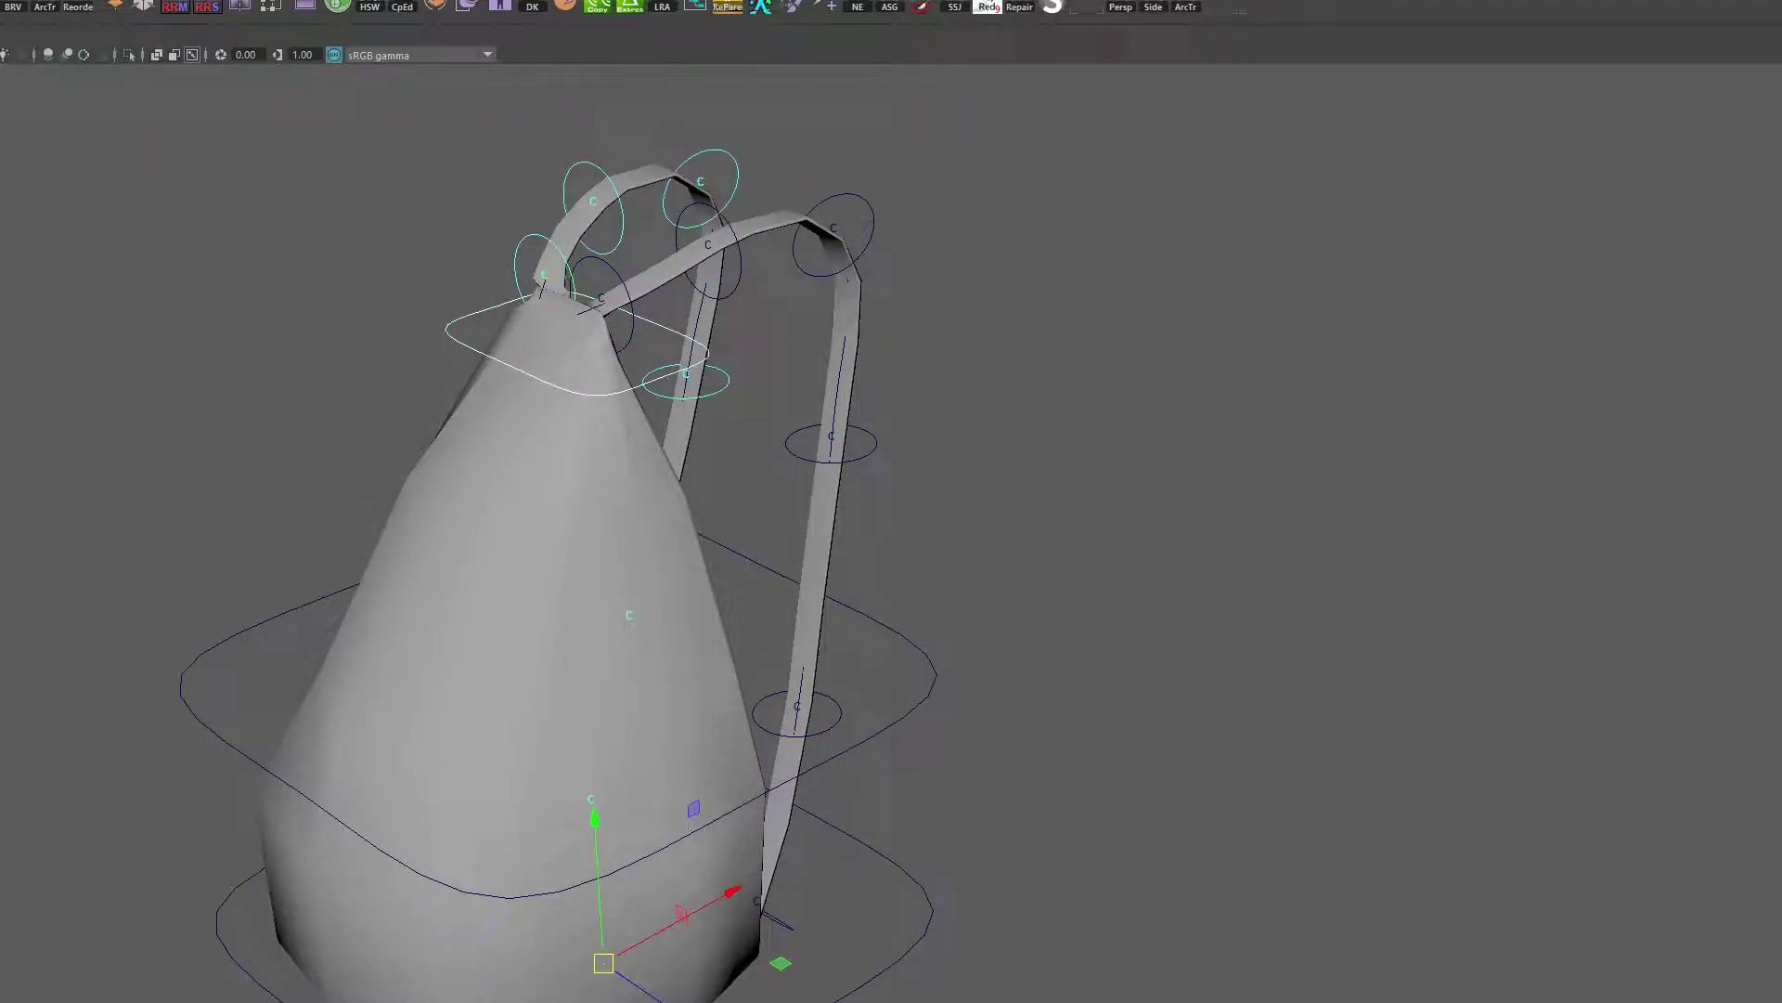
pyautogui.click(516, 369)
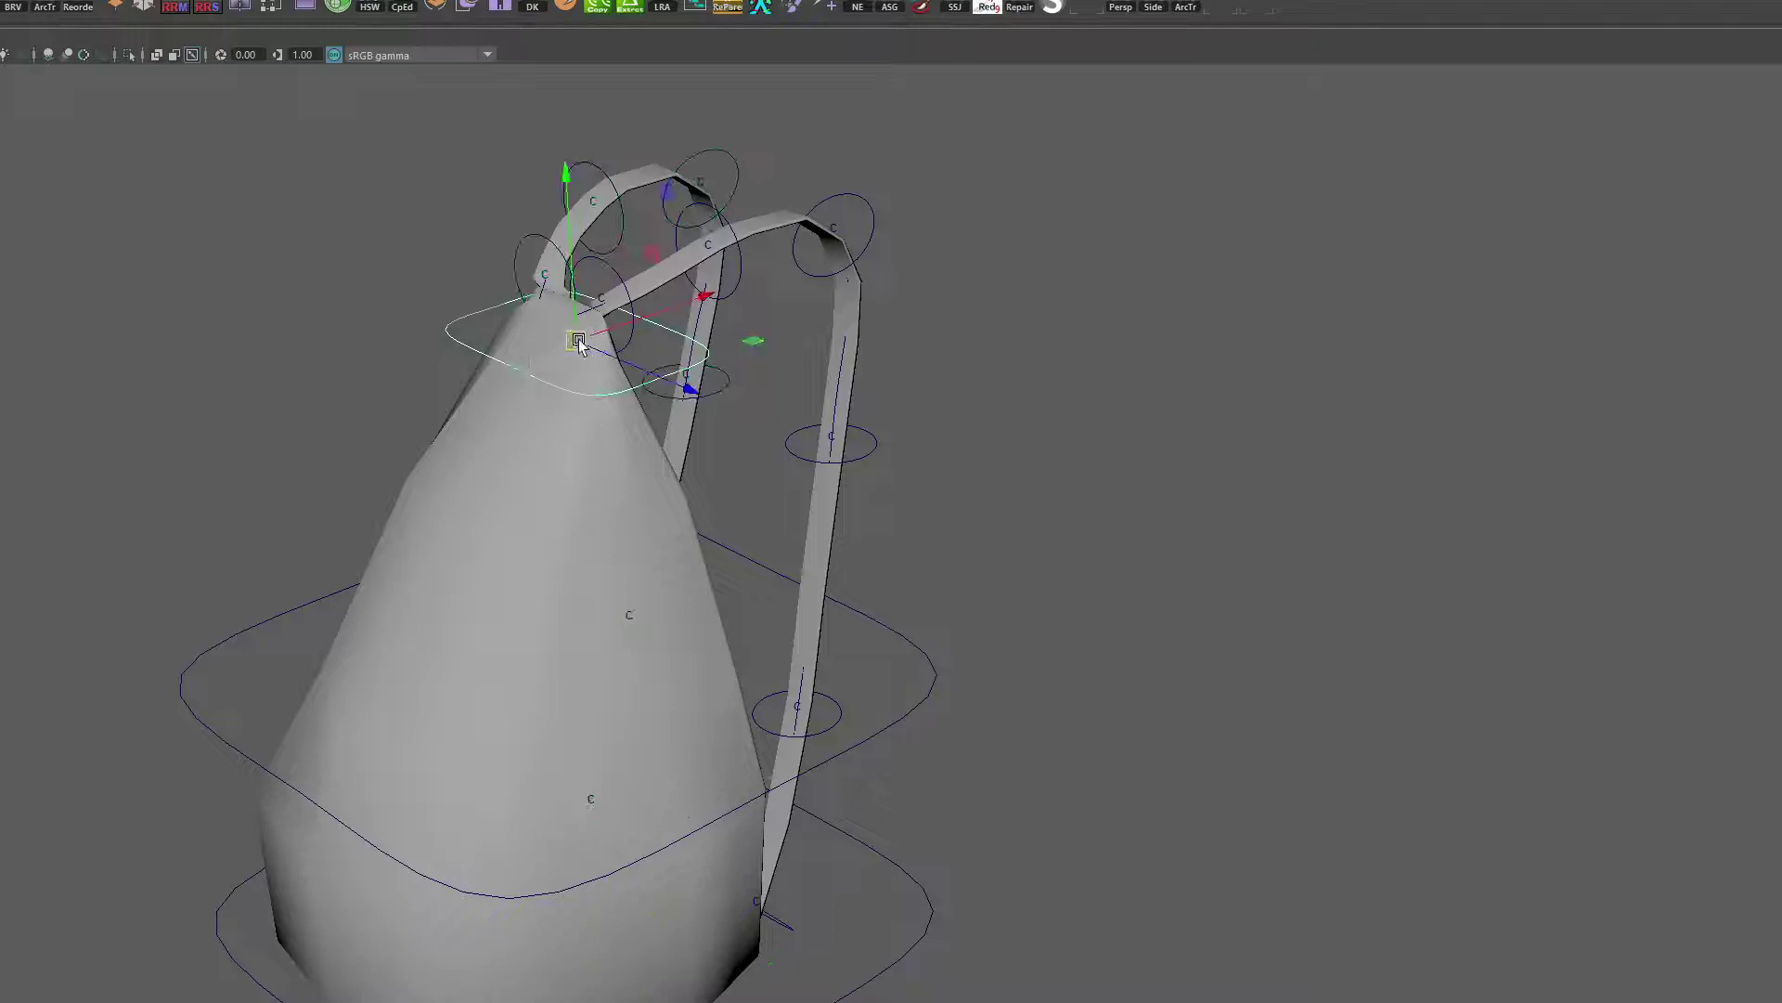
# Move Bag_Top_CTRL to test the strap attachment, and undo the move together with the preceding strap setup
pyautogui.moveTo(581, 349); pyautogui.dragTo(455, 337)
pyautogui.keyDown('alt'); pyautogui.moveTo(612, 292); pyautogui.dragTo(502, 440, button='middle'); pyautogui.keyUp('alt')
pyautogui.keyDown('alt'); pyautogui.moveTo(502, 440); pyautogui.dragTo(677, 435, button='right'); pyautogui.keyUp('alt')
pyautogui.hotkey('ctrl', 'z')
pyautogui.hotkey('ctrl', 'z')
pyautogui.hotkey('ctrl', 'z')
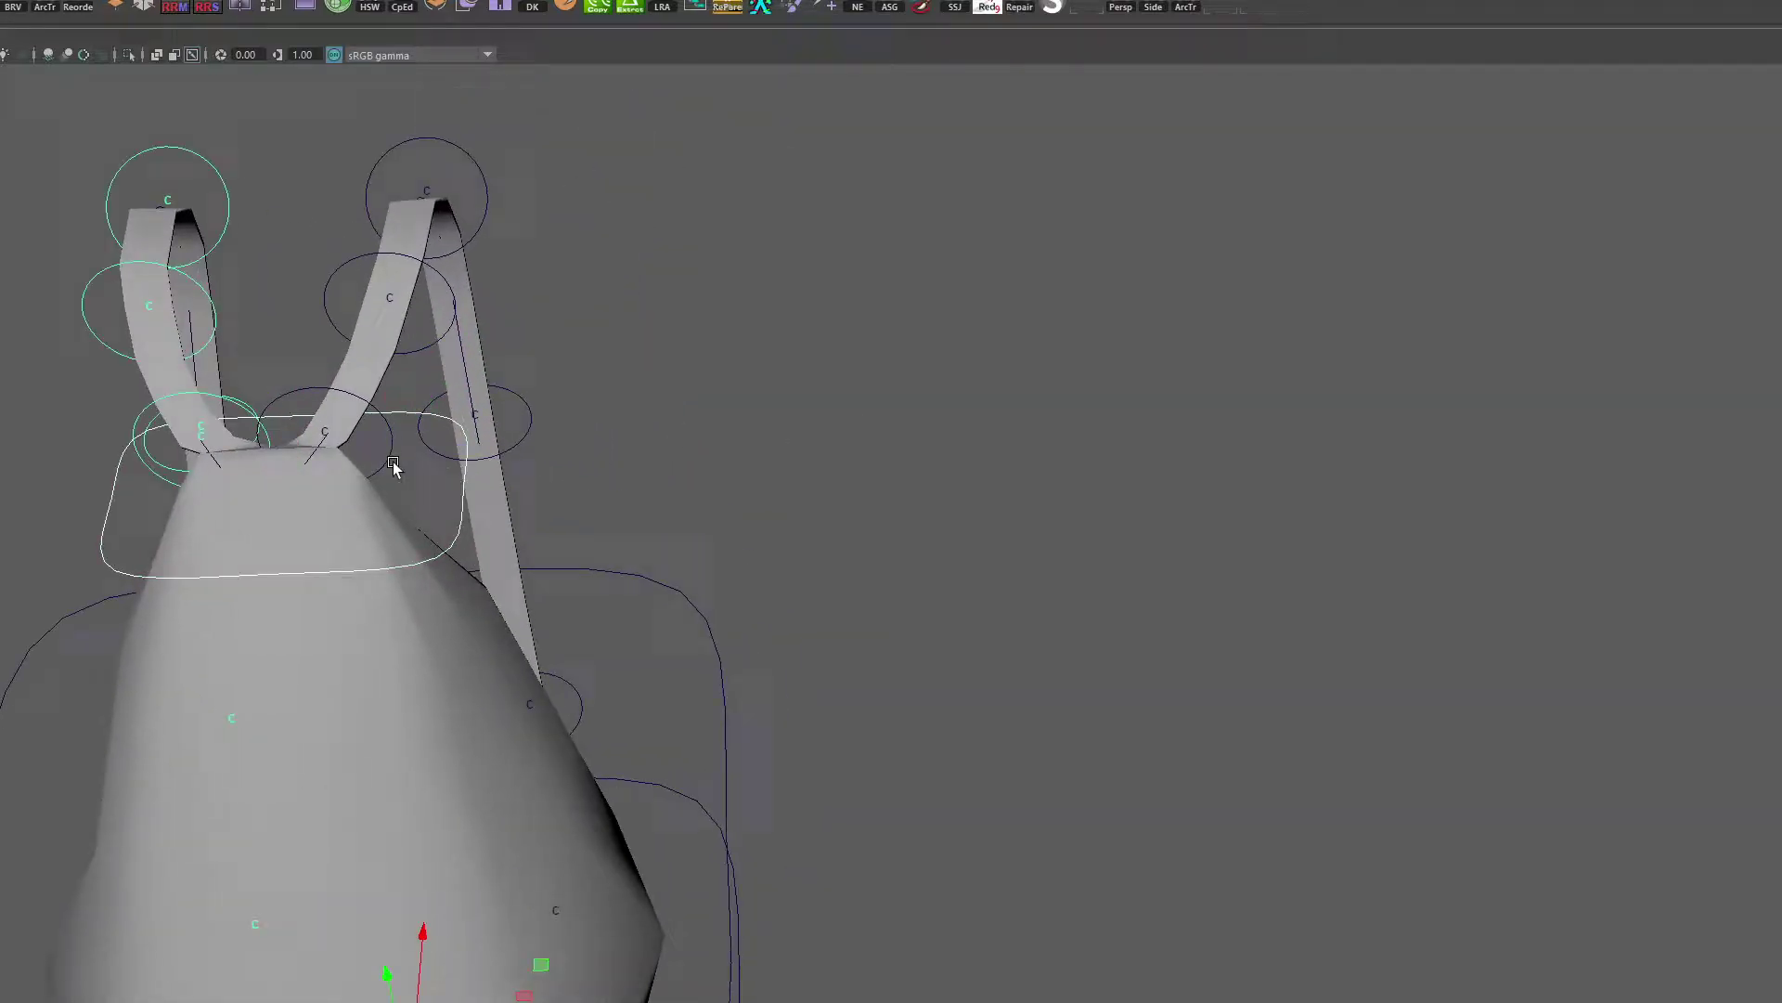
pyautogui.hotkey('ctrl', 'z')
pyautogui.hotkey('ctrl', 'z')
pyautogui.hotkey('ctrl', 'z')
pyautogui.hotkey('ctrl', 'z')
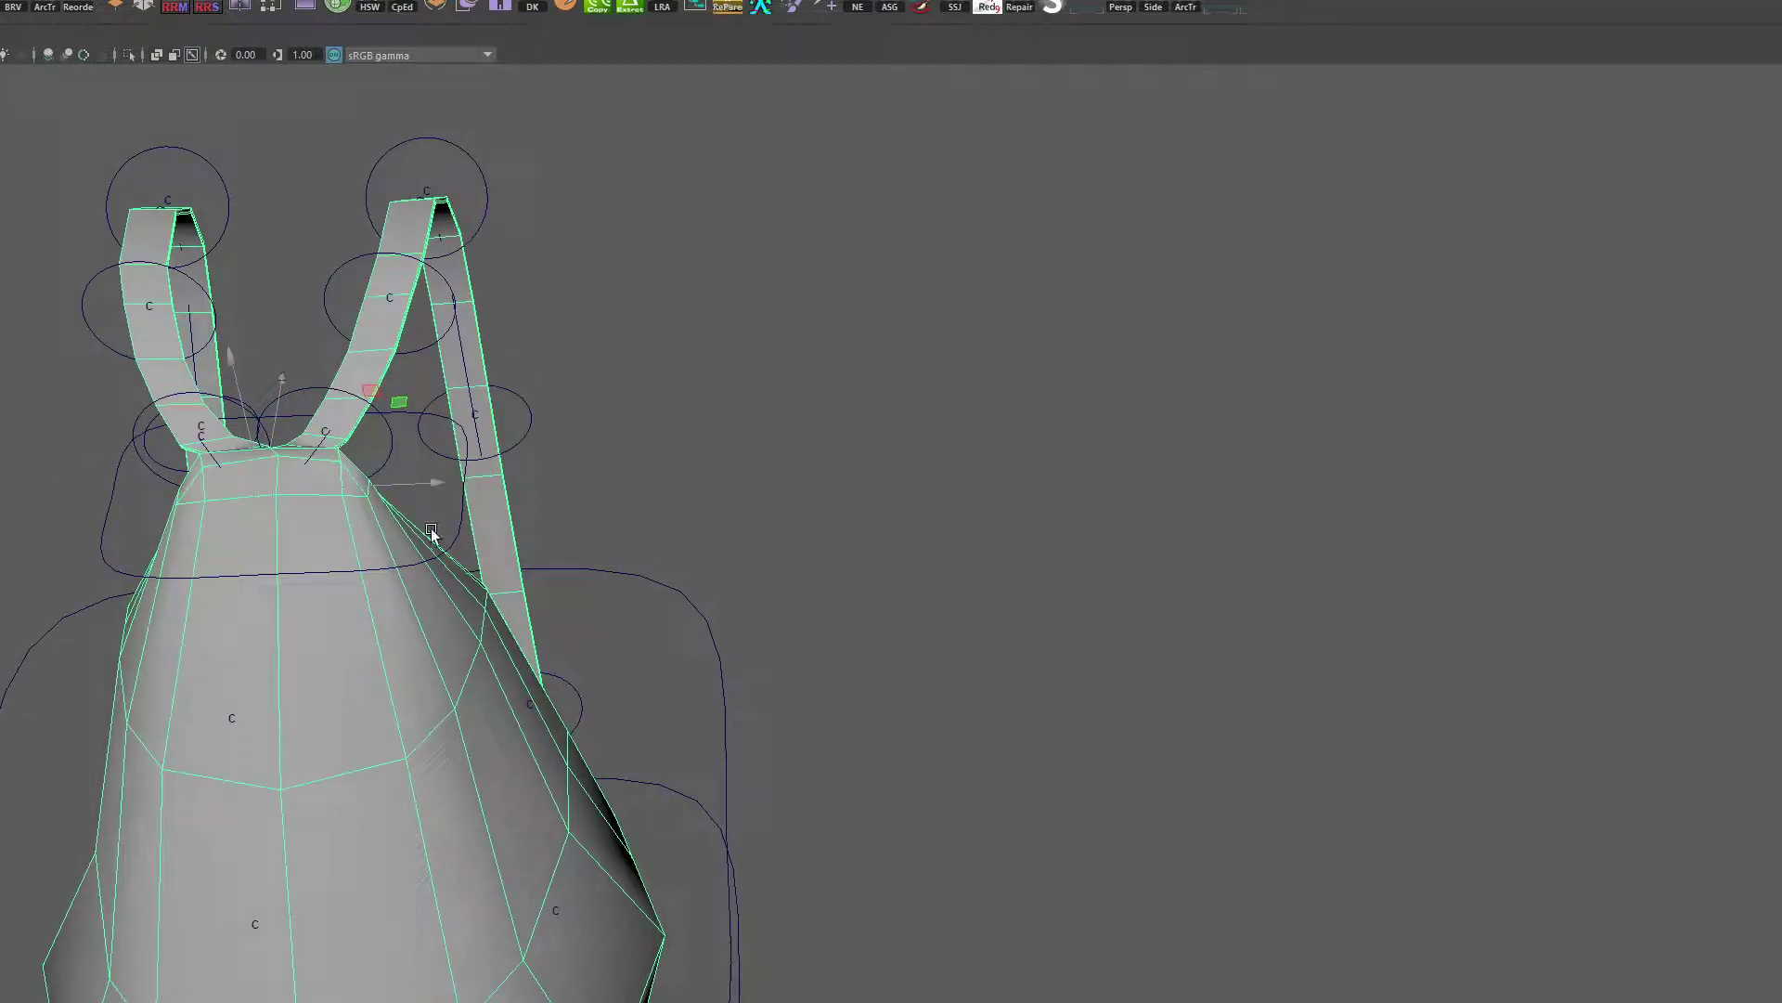
# Select the near strap's control group together with Bag_Bottom_CTRL to try attaching the strap to the bottom control
pyautogui.click(446, 557)
pyautogui.keyDown('alt'); pyautogui.moveTo(445, 557); pyautogui.dragTo(316, 437); pyautogui.keyUp('alt')
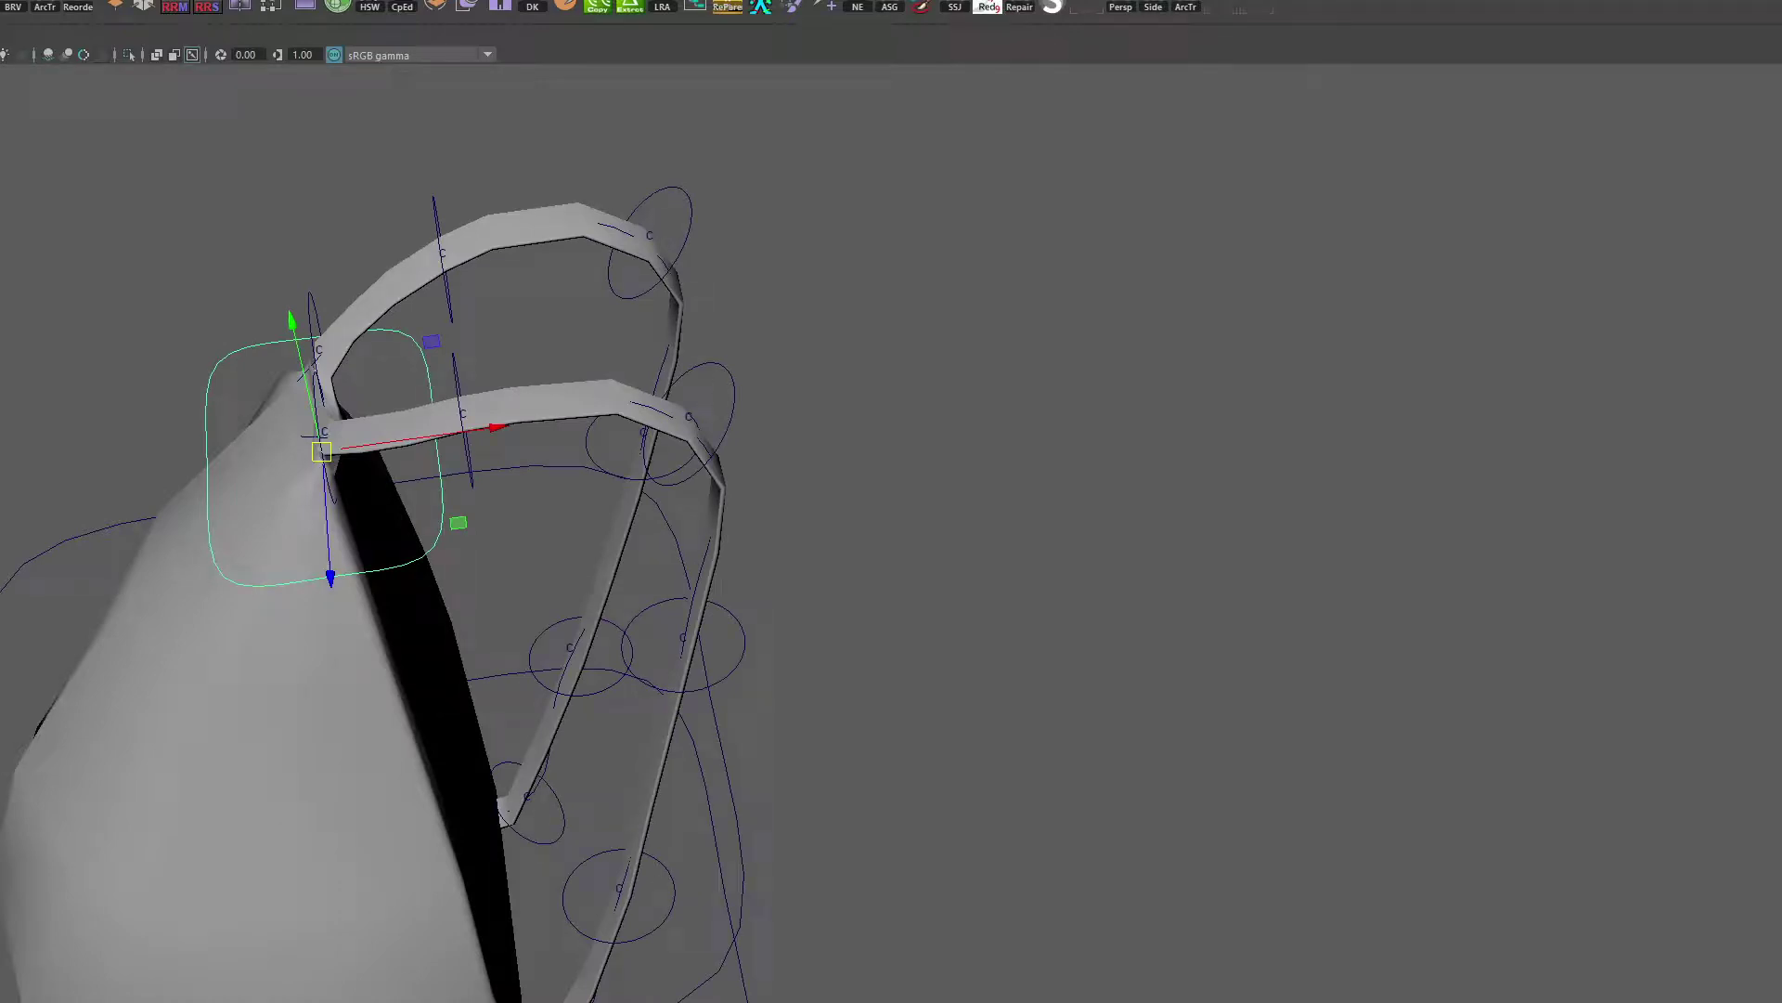
pyautogui.hotkey('ctrl', 'z')
pyautogui.hotkey('ctrl', 'z')
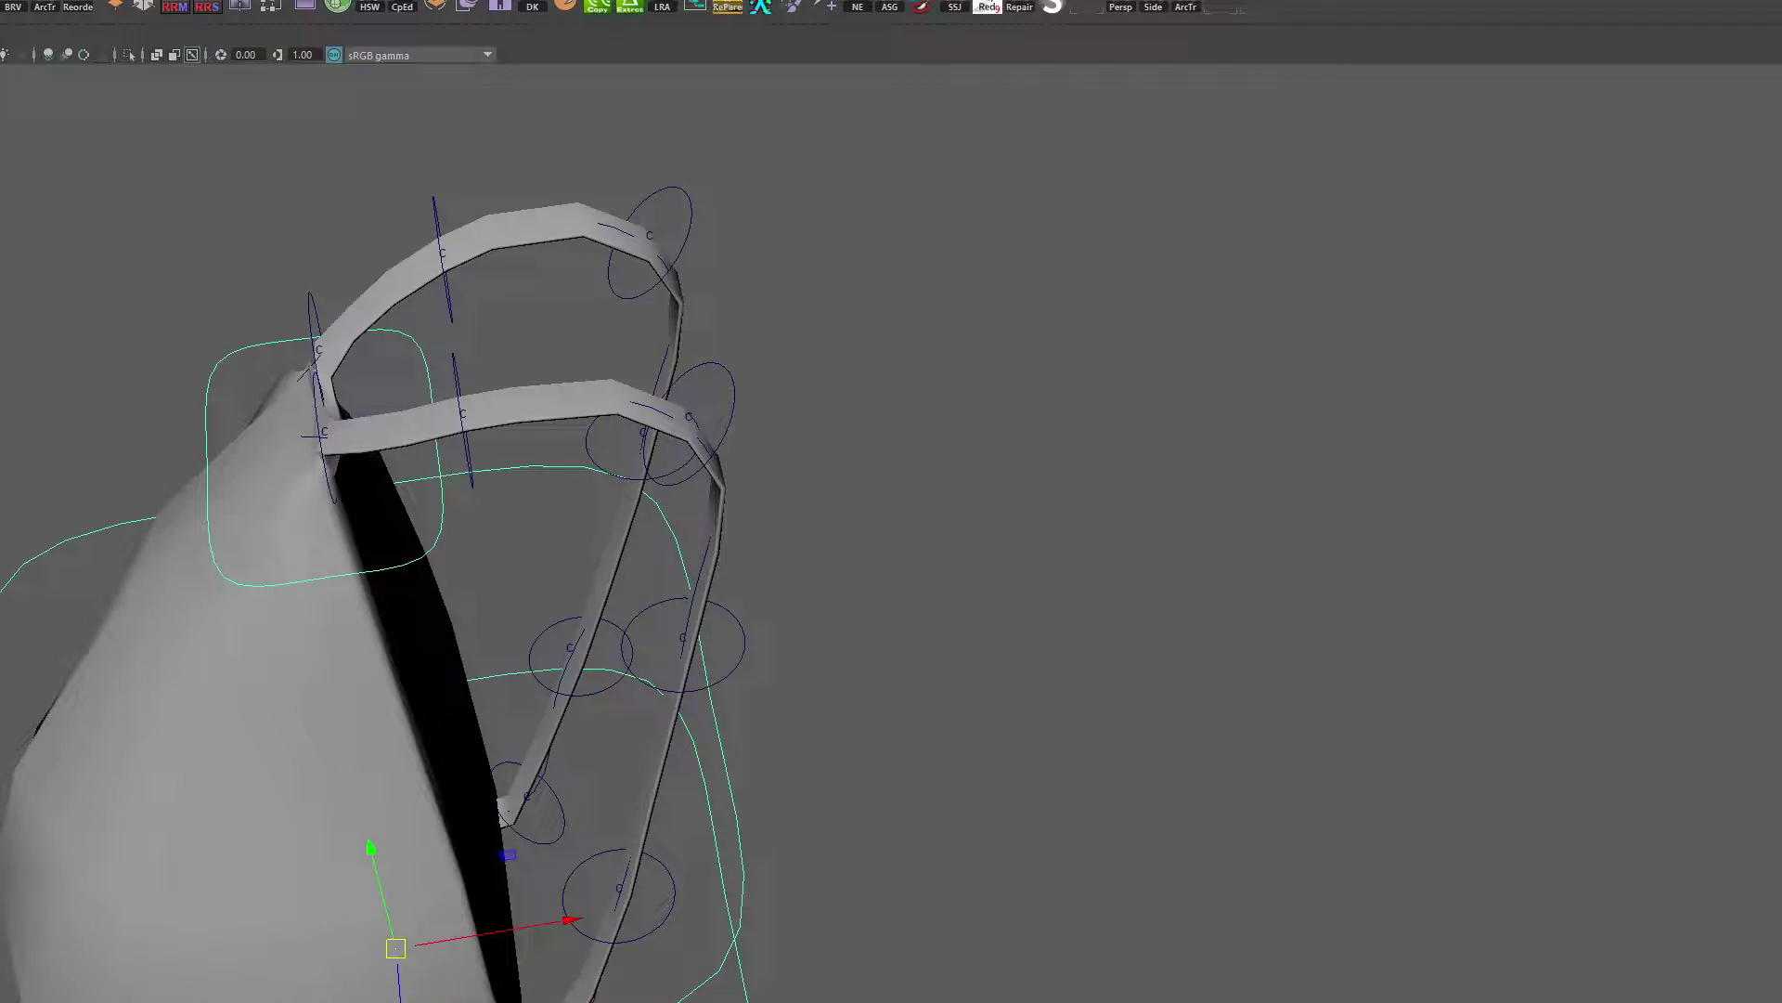
pyautogui.hotkey('ctrl', 'z')
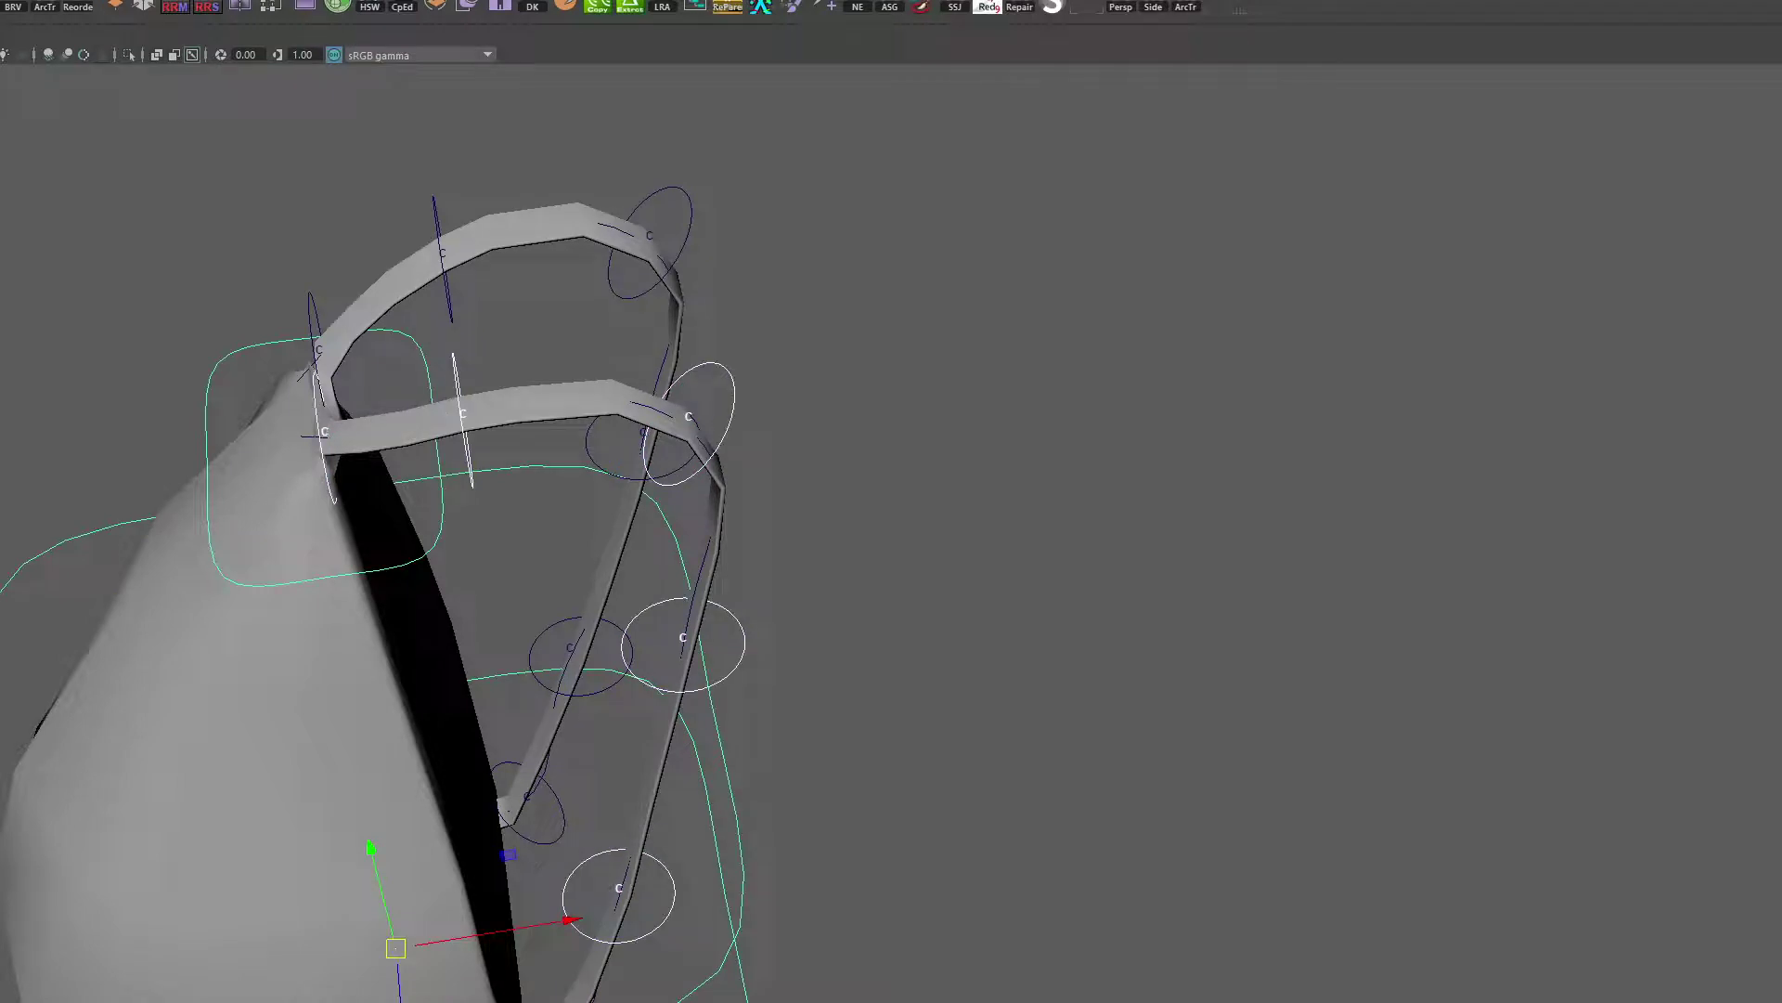
# Move Bag_Top_CTRL to check how the bag's top and the straps follow it
pyautogui.moveTo(200, 380); pyautogui.dragTo(243, 385)
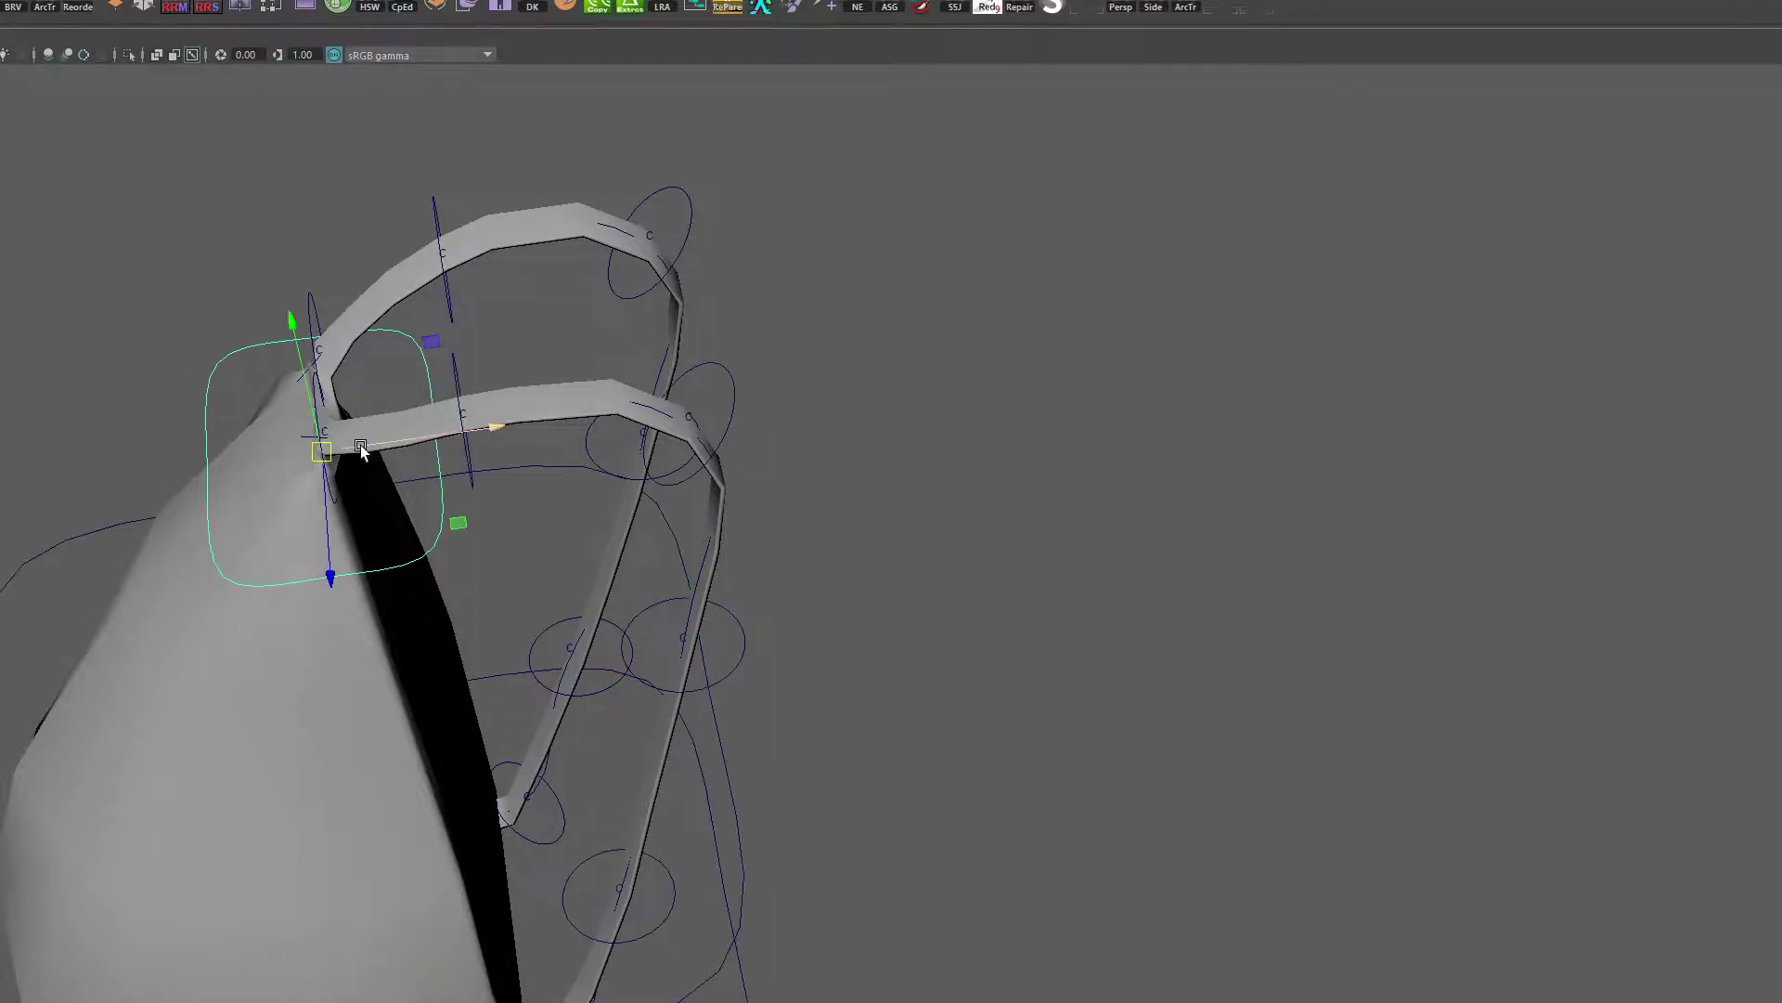
pyautogui.moveTo(348, 447)
pyautogui.mouseDown()
pyautogui.moveTo(443, 457)
pyautogui.moveTo(244, 455)
pyautogui.moveTo(417, 462)
pyautogui.moveTo(344, 469)
pyautogui.mouseUp()
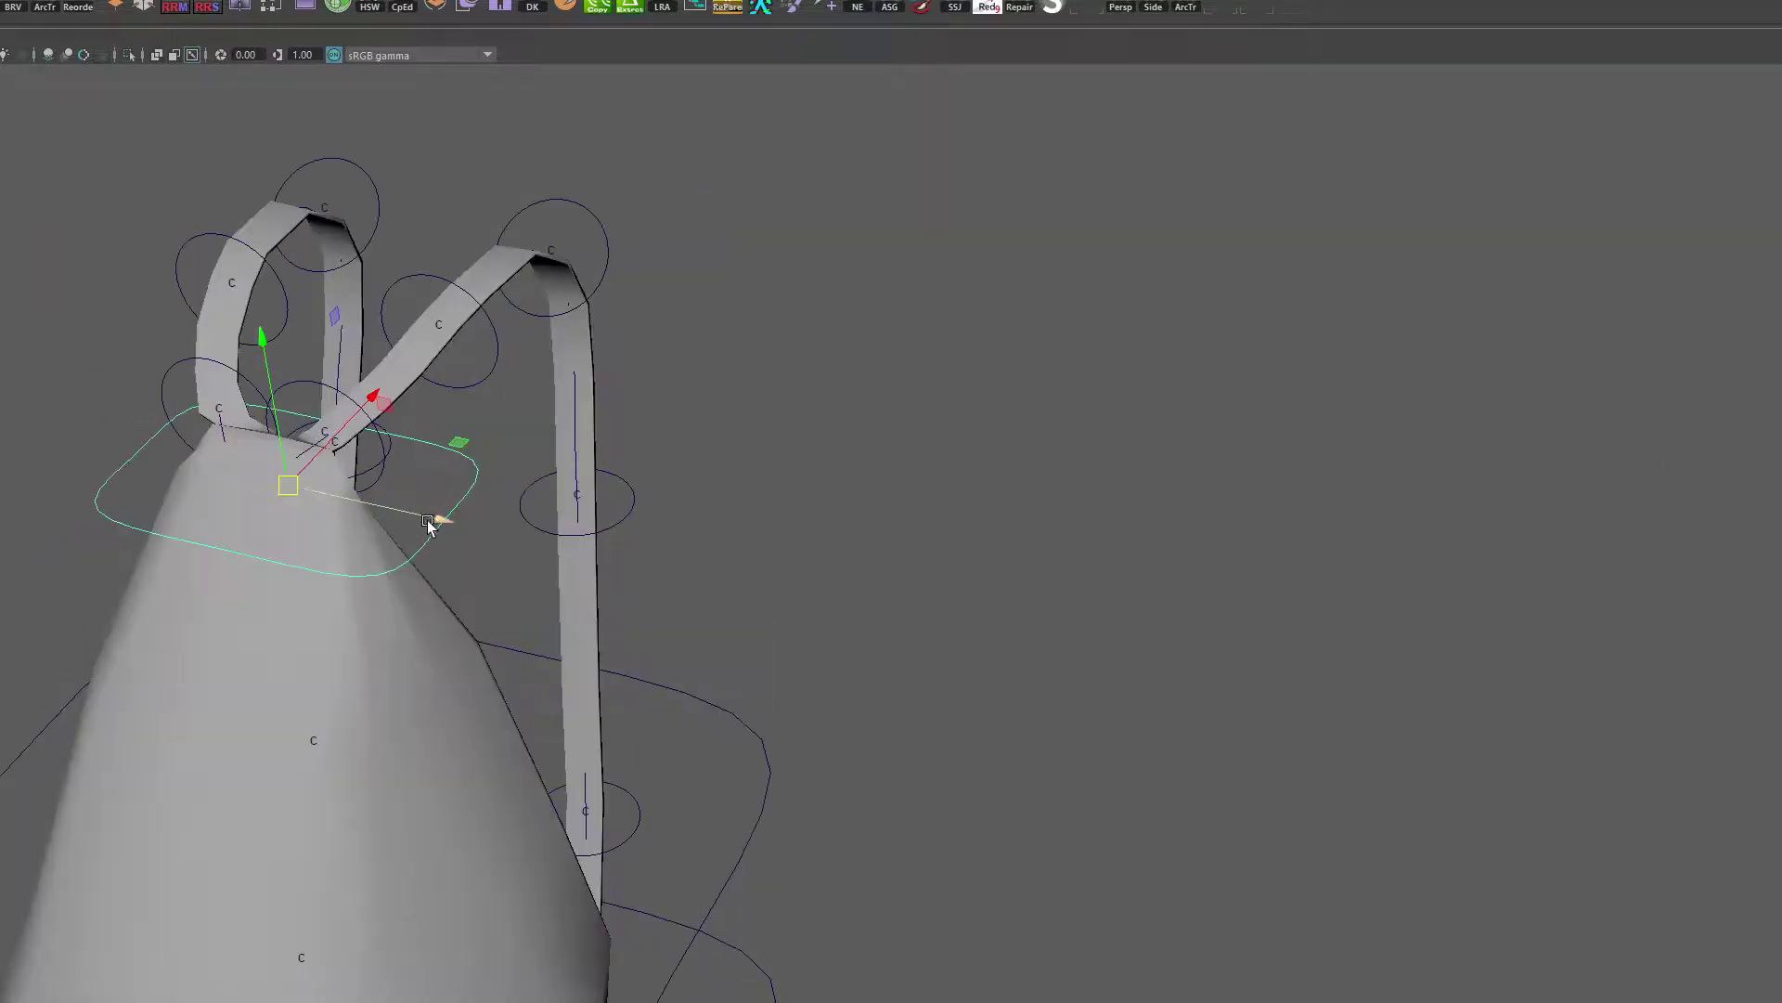
pyautogui.keyDown('alt'); pyautogui.moveTo(437, 525); pyautogui.dragTo(104, 434); pyautogui.keyUp('alt')
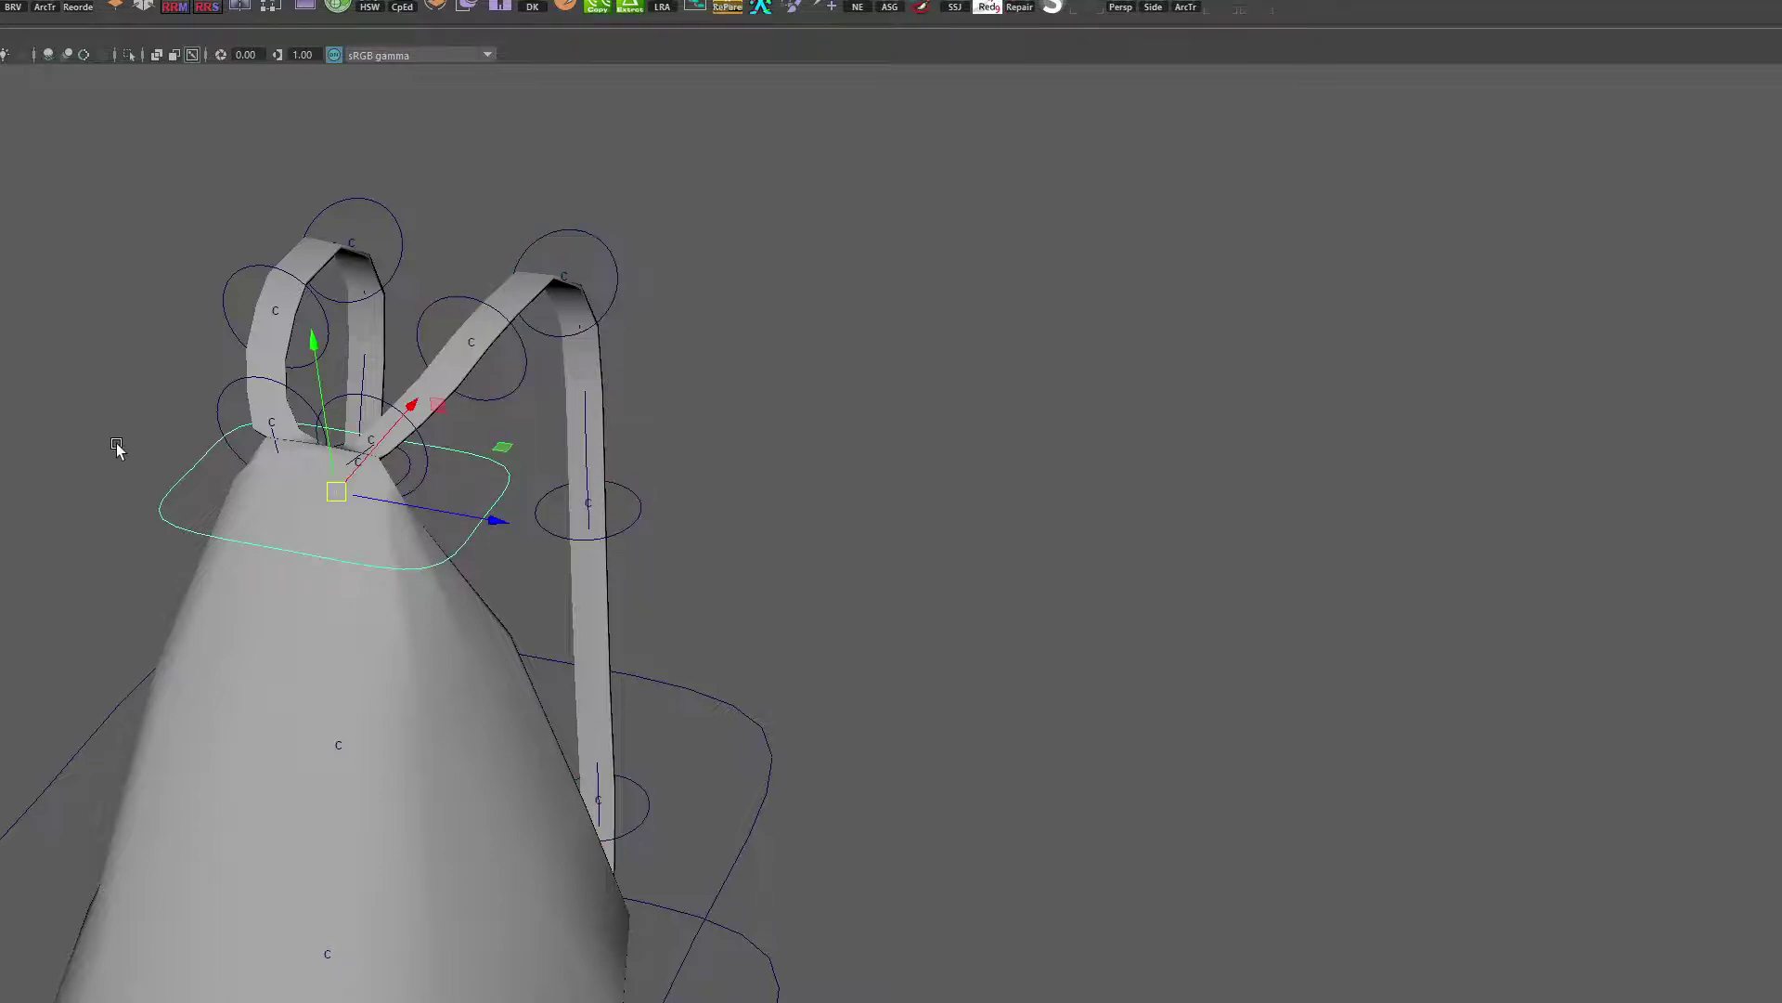
# Parent-constrain the near strap's control group to Bag_Top_CTRL
pyautogui.click(215, 497)
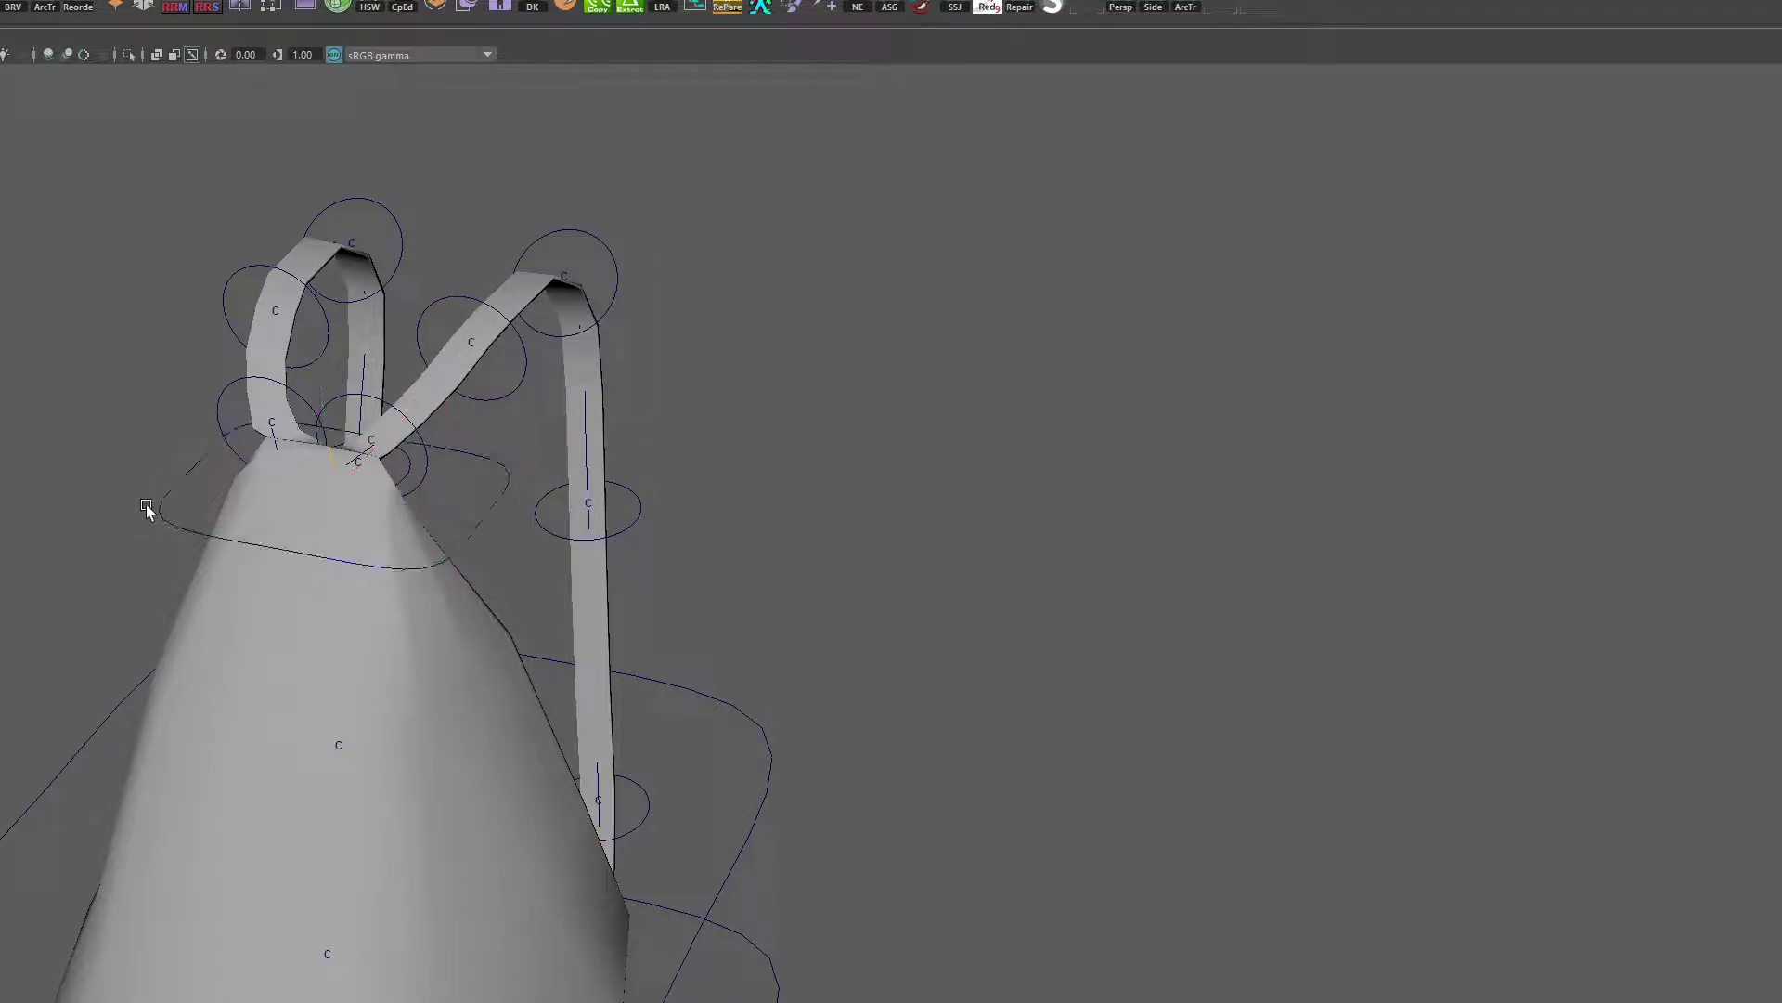
pyautogui.click(188, 530)
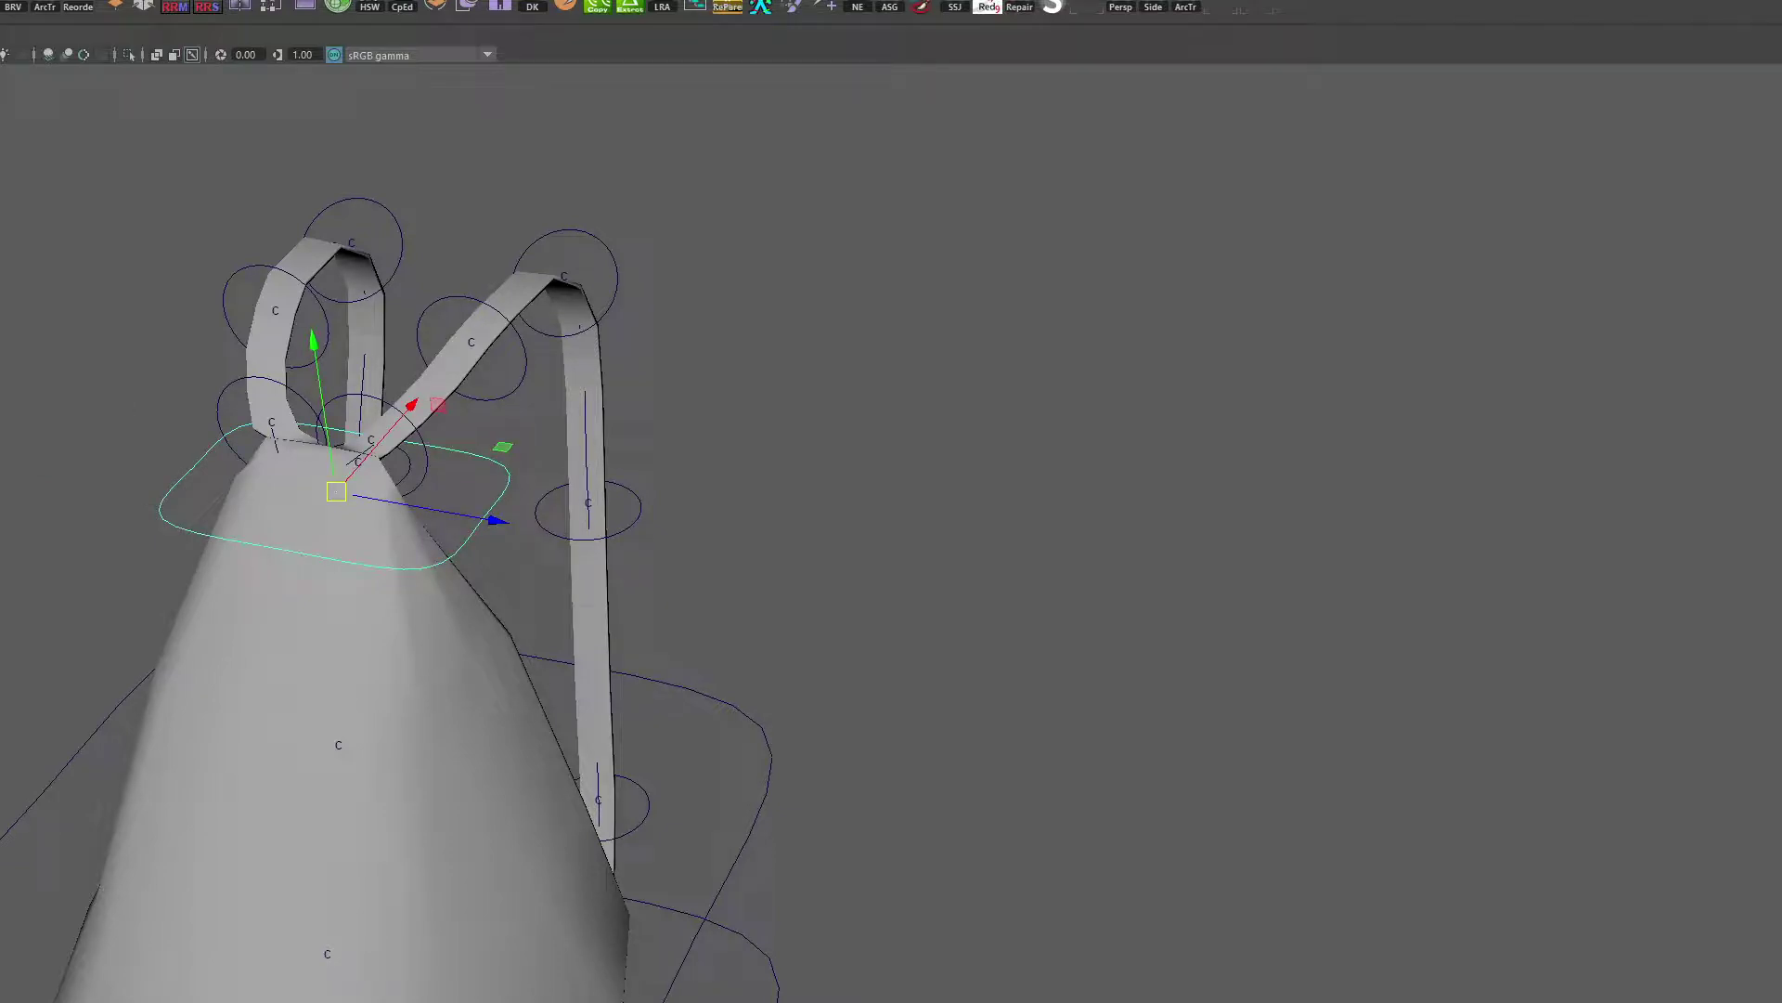
pyautogui.keyDown('shift'); pyautogui.click(426, 445); pyautogui.keyUp('shift')
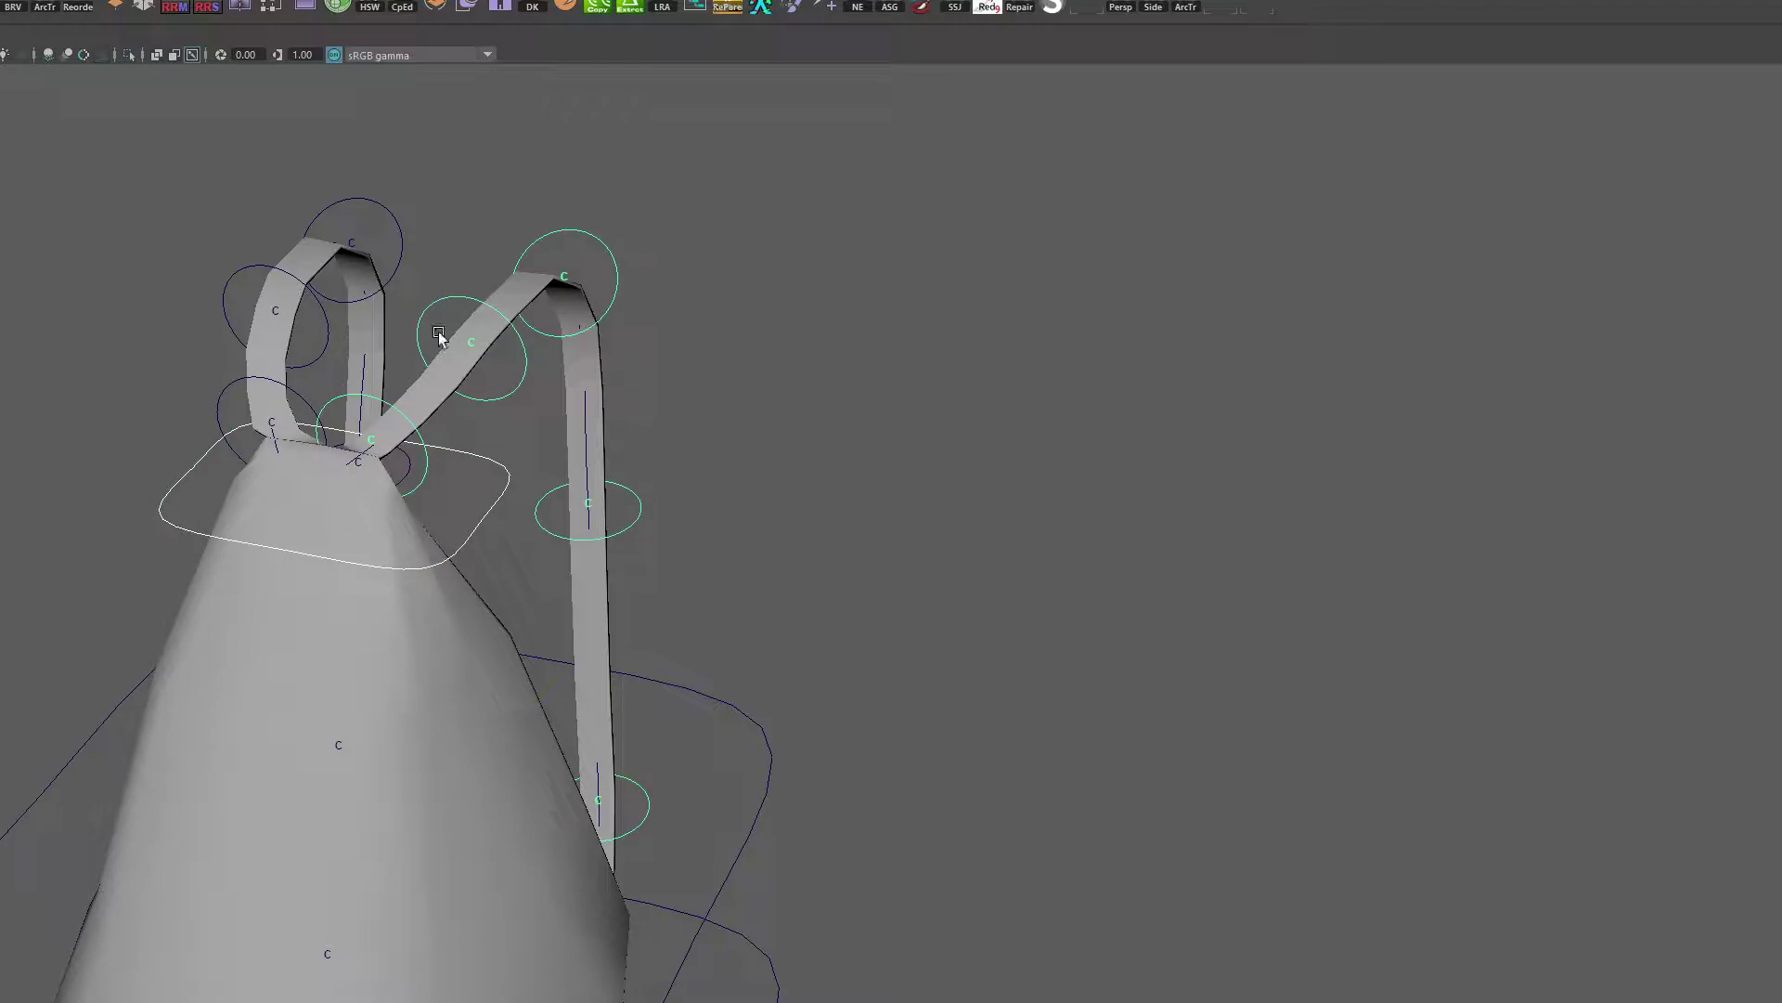
# Move Bag_Top_CTRL to test the near strap's constraint and undo the move
pyautogui.click(487, 514)
pyautogui.moveTo(339, 492); pyautogui.dragTo(360, 478)
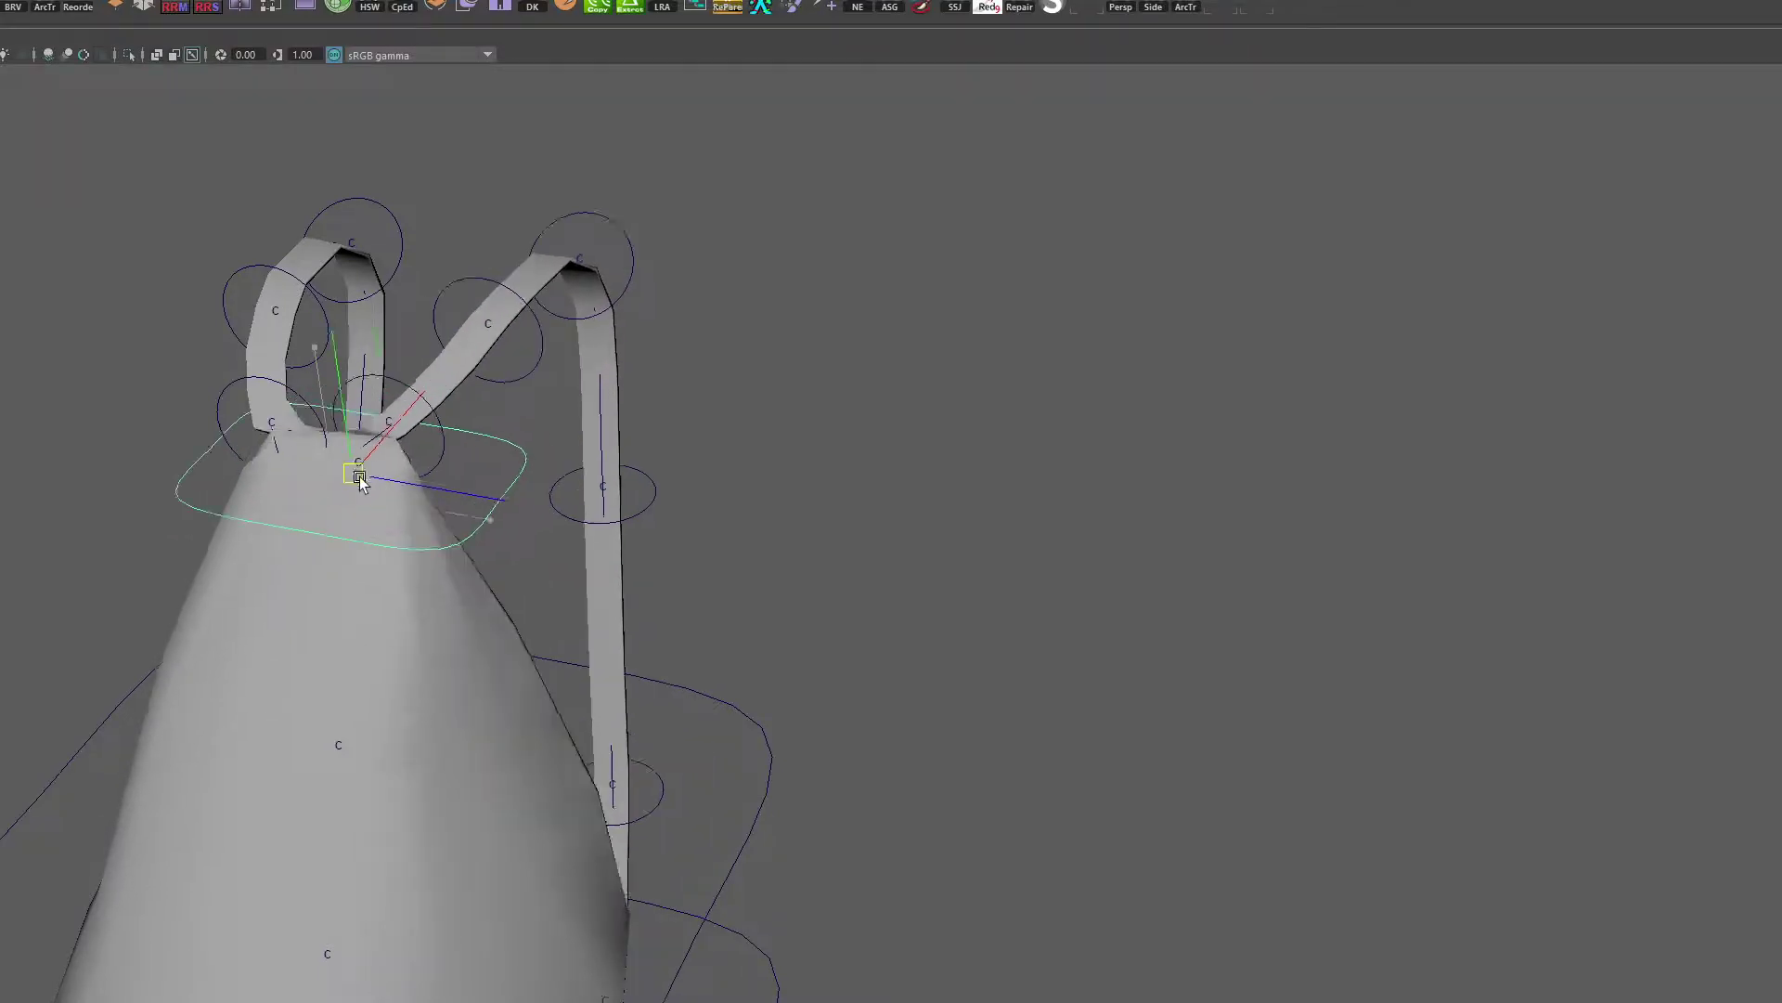
pyautogui.hotkey('ctrl', 'z')
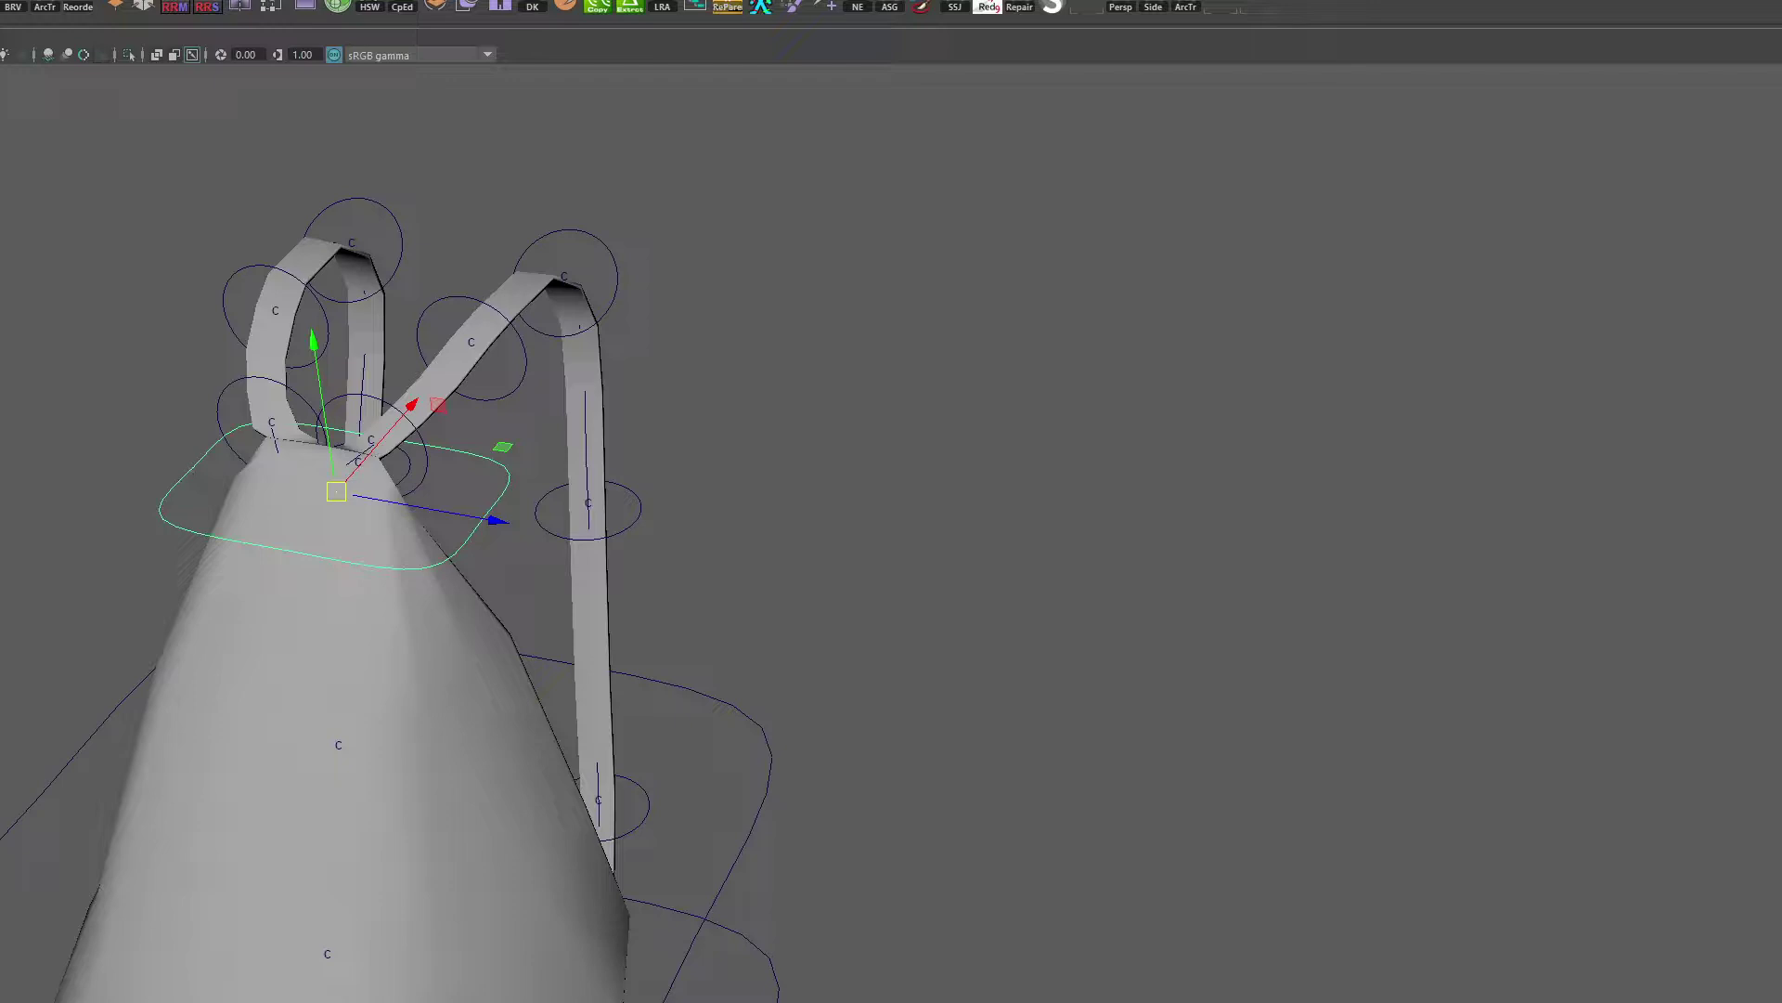
# Parent-constrain the far strap's control group to Bag_Top_CTRL and move the control to test both straps
pyautogui.keyDown('shift'); pyautogui.click(271, 422); pyautogui.keyUp('shift')
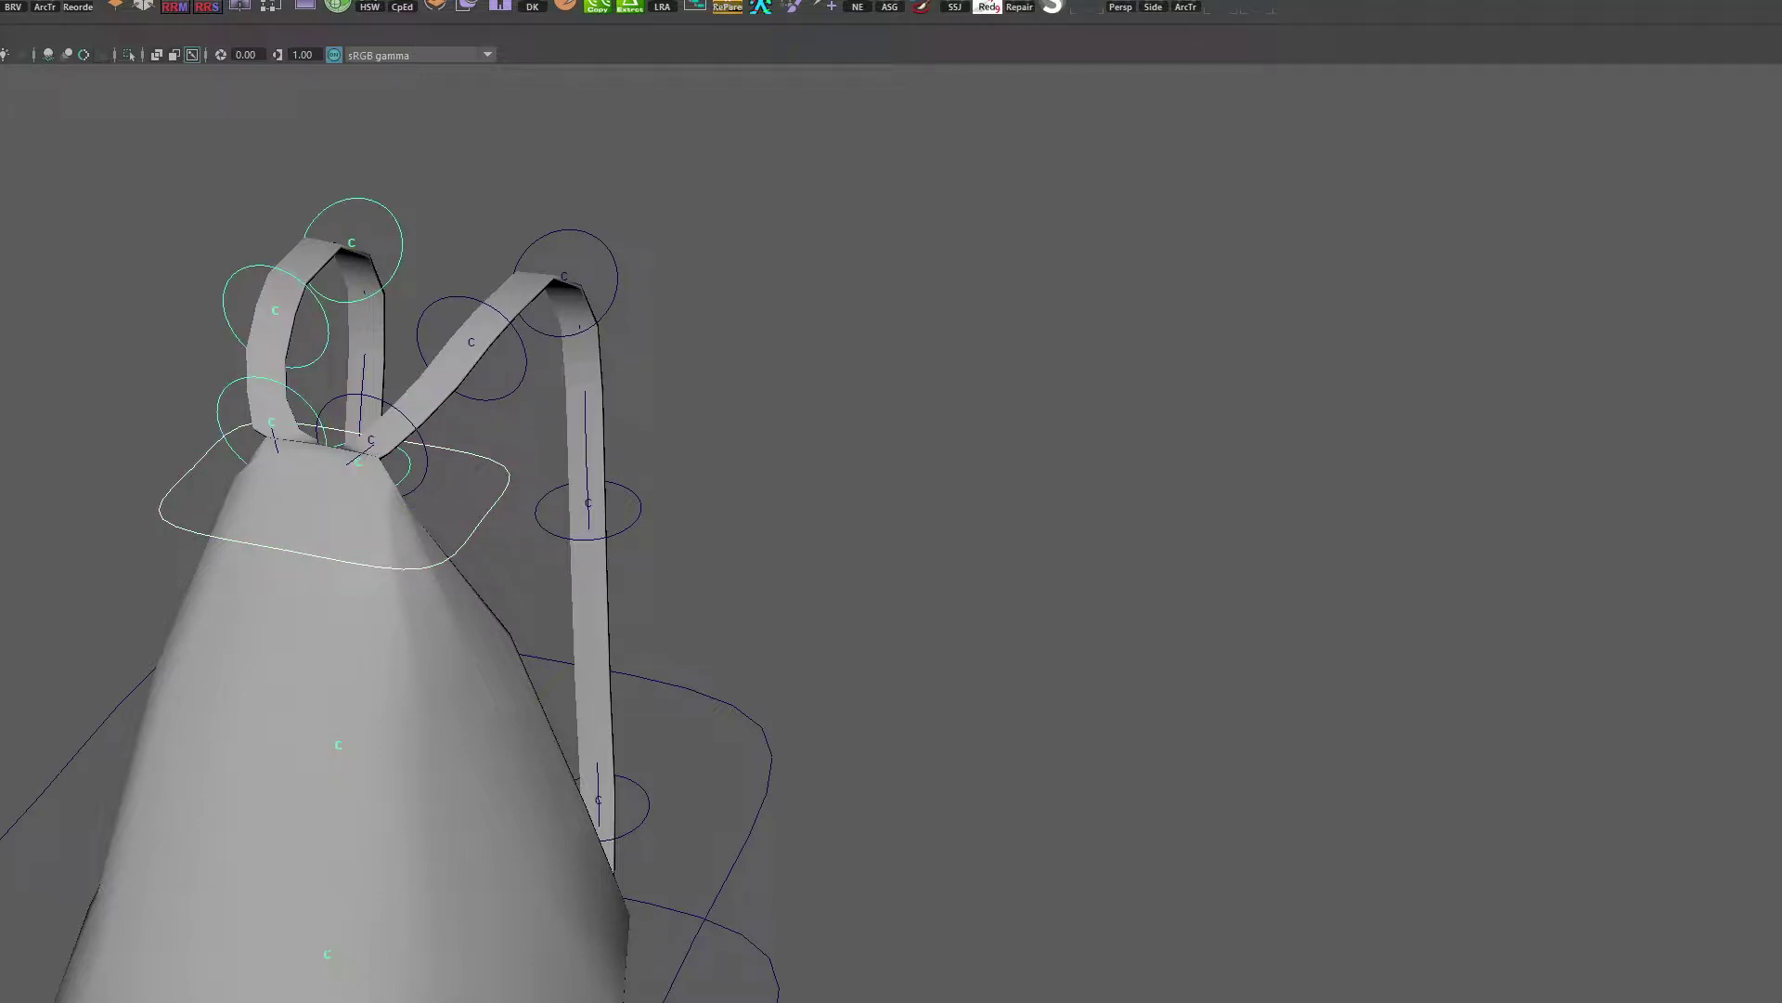
pyautogui.click(488, 506)
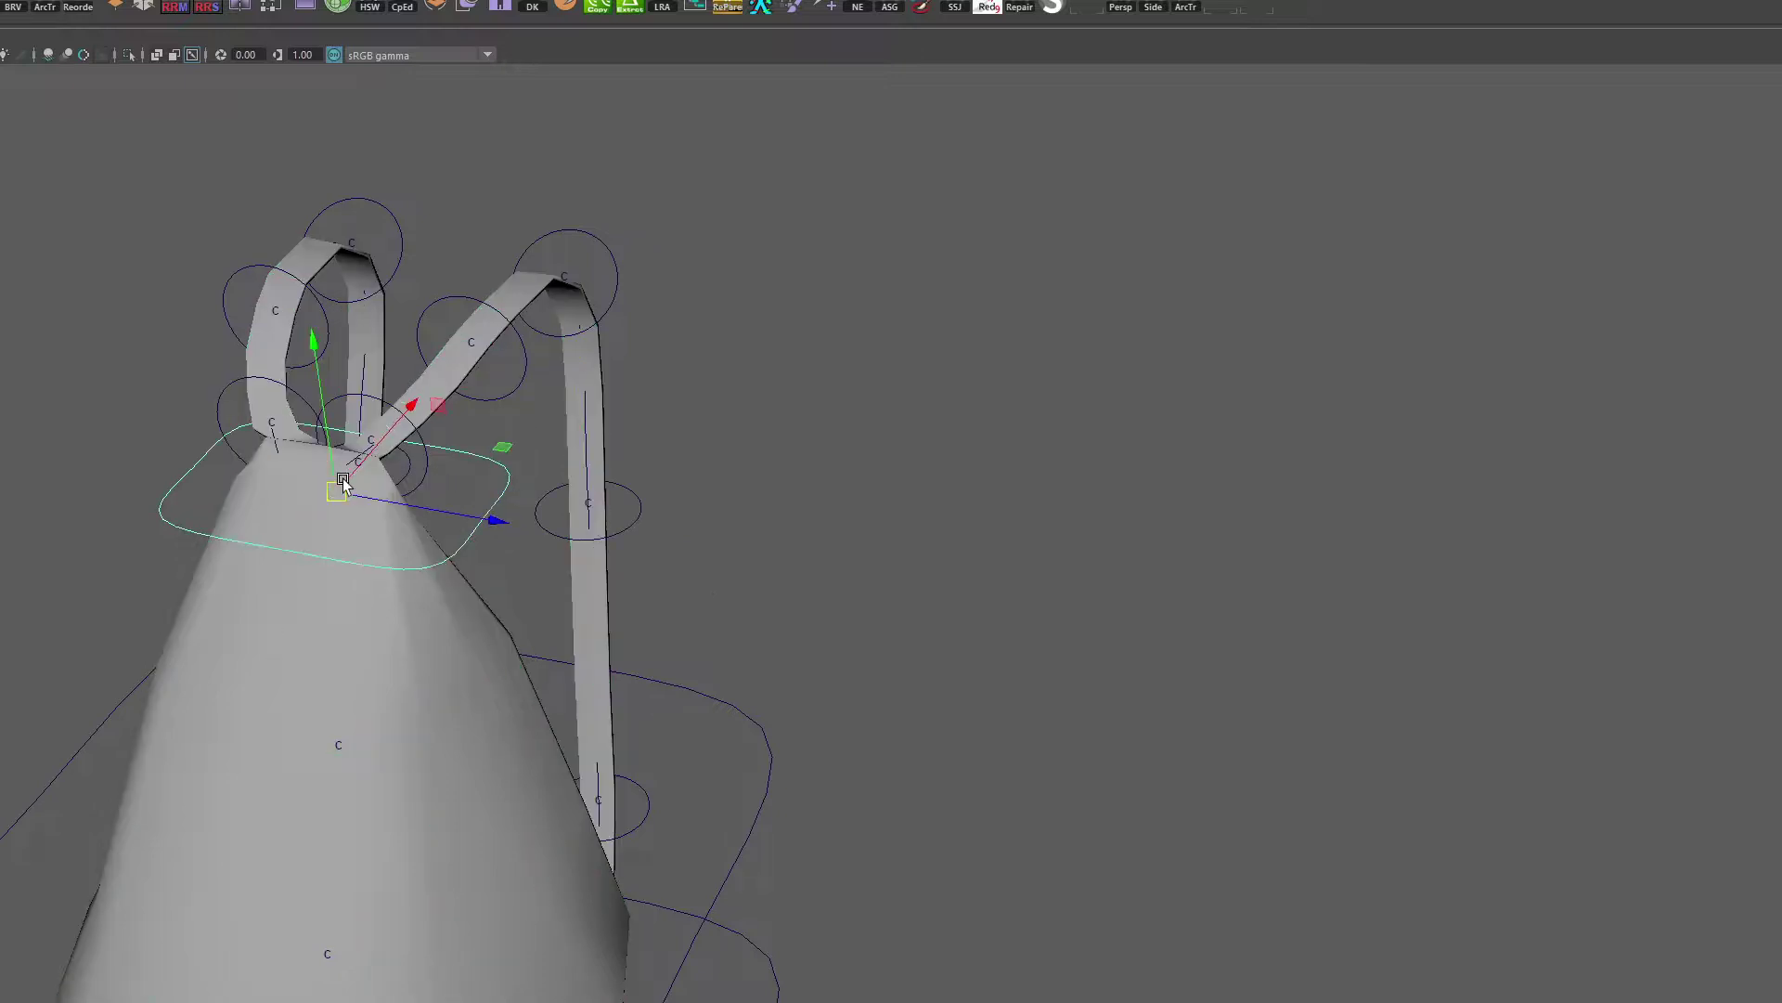
pyautogui.moveTo(349, 476); pyautogui.dragTo(534, 642)
pyautogui.keyDown('alt'); pyautogui.moveTo(533, 643); pyautogui.dragTo(711, 334, button='middle'); pyautogui.keyUp('alt')
pyautogui.keyDown('alt'); pyautogui.moveTo(711, 335); pyautogui.dragTo(525, 342, button='right'); pyautogui.keyUp('alt')
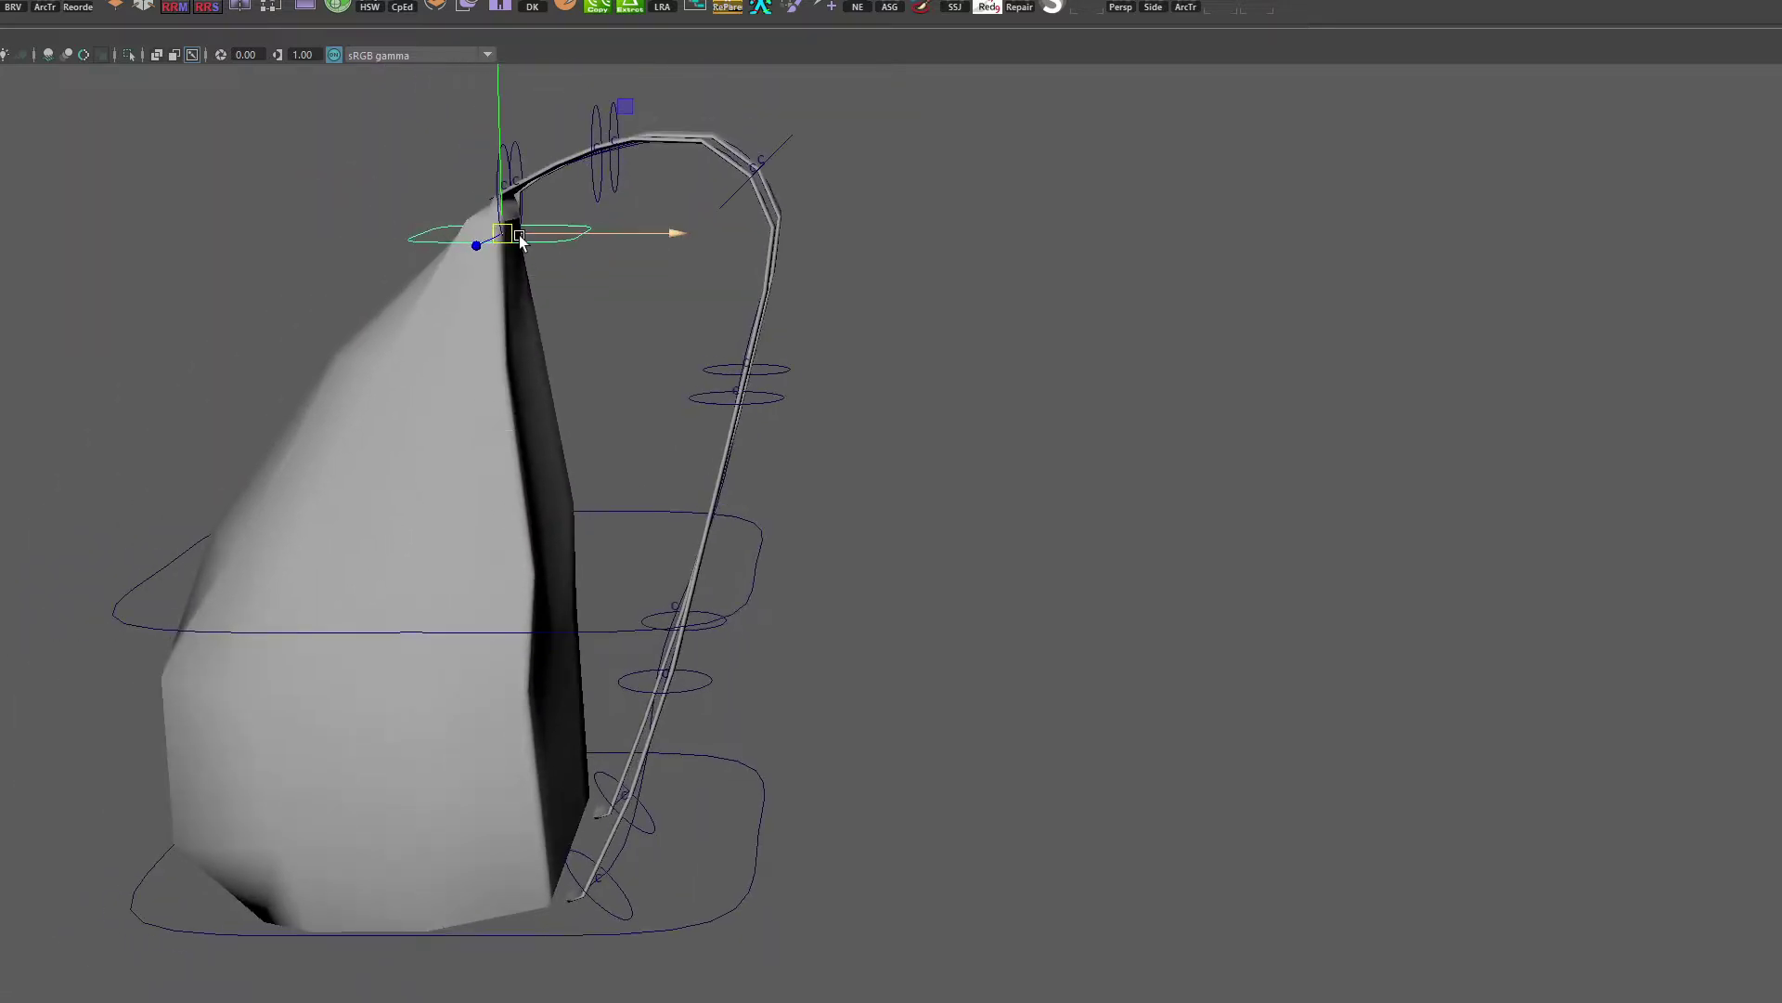
pyautogui.moveTo(518, 240)
pyautogui.mouseDown()
pyautogui.moveTo(579, 250)
pyautogui.moveTo(555, 277)
pyautogui.moveTo(522, 239)
pyautogui.mouseUp()
# Move the lowest controls of both straps together to test the strap ends, and undo the move
pyautogui.moveTo(560, 893)
pyautogui.keyDown('alt'); pyautogui.mouseDown()
pyautogui.moveTo(616, 860)
pyautogui.moveTo(607, 787)
pyautogui.moveTo(581, 881)
pyautogui.mouseUp(); pyautogui.keyUp('alt')
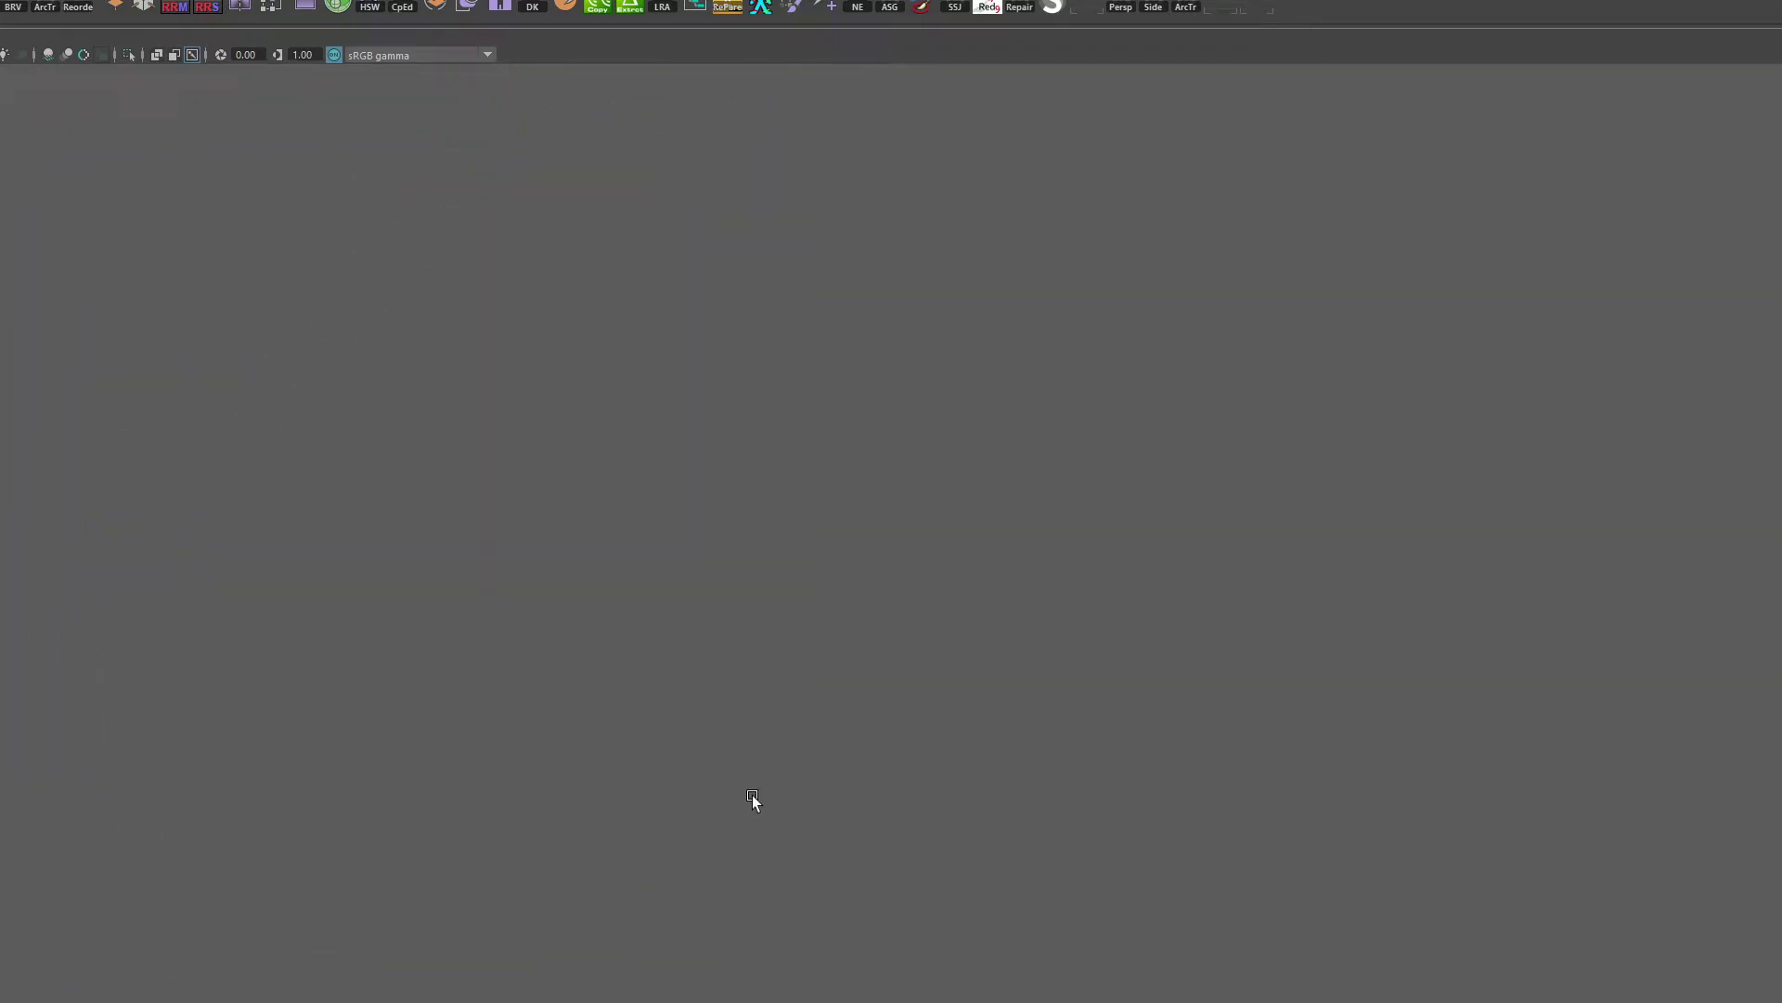
pyautogui.keyDown('alt'); pyautogui.moveTo(522, 763); pyautogui.dragTo(697, 711); pyautogui.keyUp('alt')
pyautogui.click(634, 919)
pyautogui.press('q')
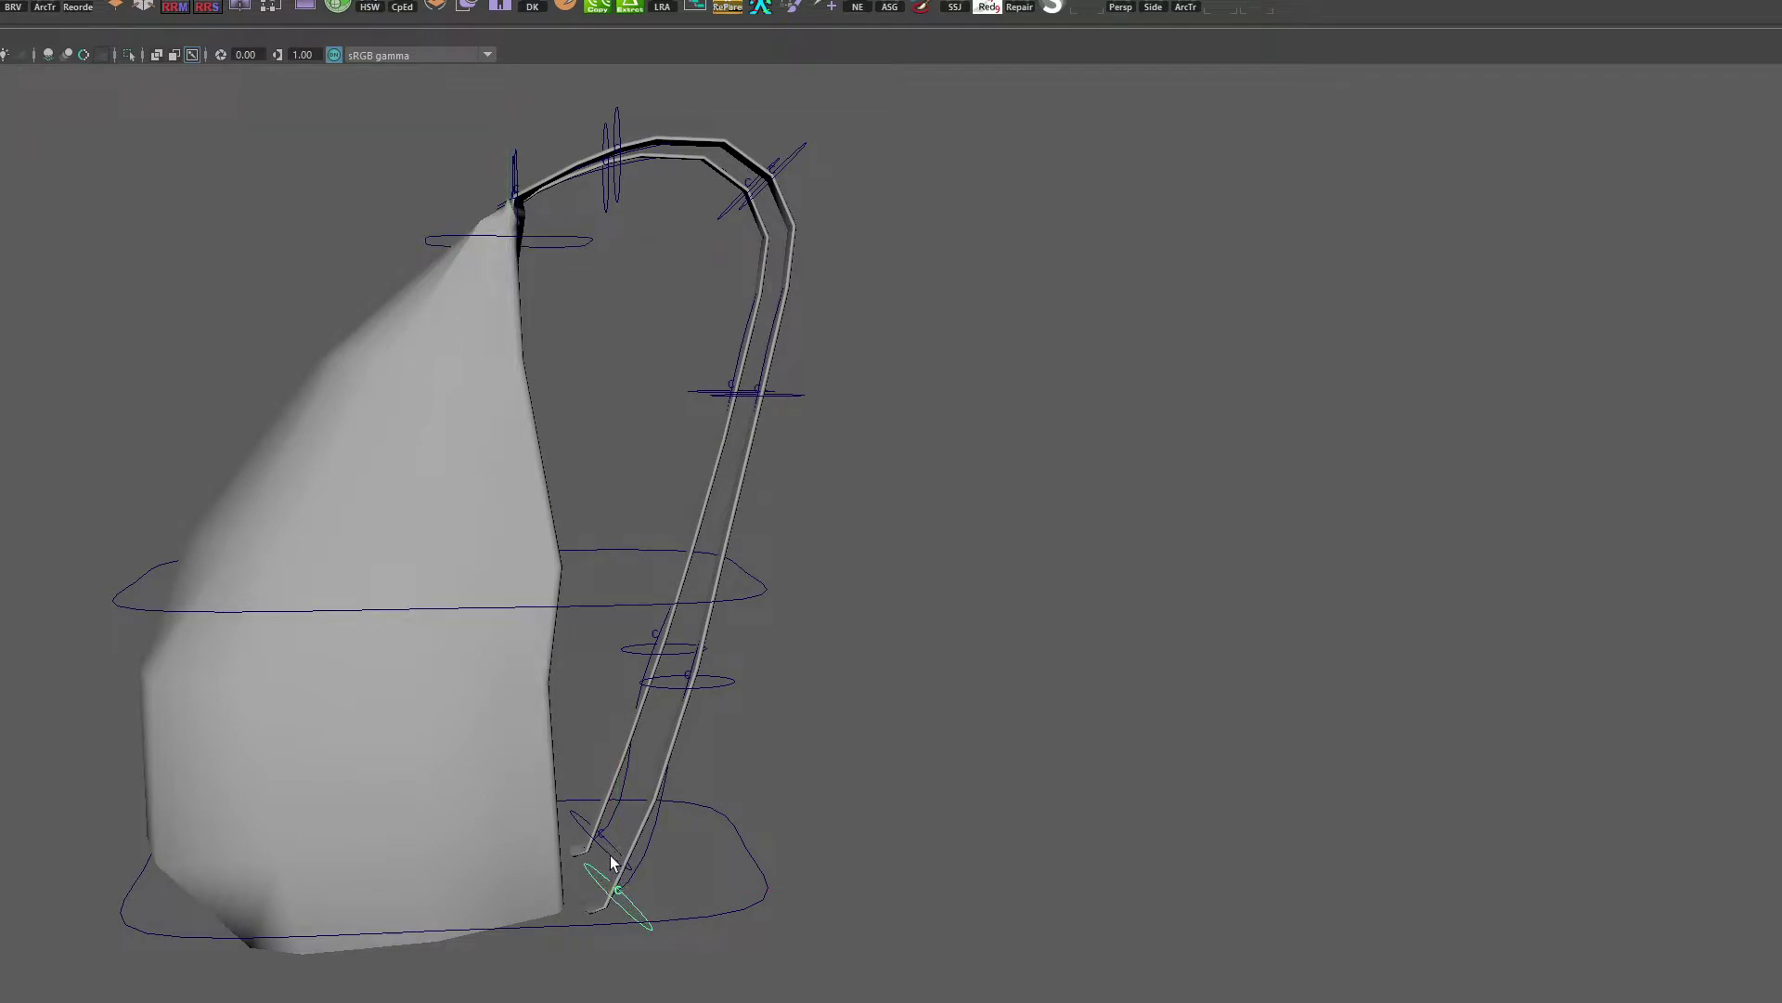
pyautogui.keyDown('shift'); pyautogui.click(610, 855); pyautogui.keyUp('shift')
pyautogui.press('w')
pyautogui.moveTo(602, 841); pyautogui.dragTo(670, 854)
pyautogui.hotkey('ctrl', 'z')
# Move the near strap's control halfway down its length as a test, and undo it along with the Bag_Top_CTRL test moves
pyautogui.click(406, 470)
pyautogui.hotkey('ctrl', 'z')
pyautogui.keyDown('alt'); pyautogui.moveTo(586, 492); pyautogui.dragTo(807, 489); pyautogui.keyUp('alt')
pyautogui.click(805, 458)
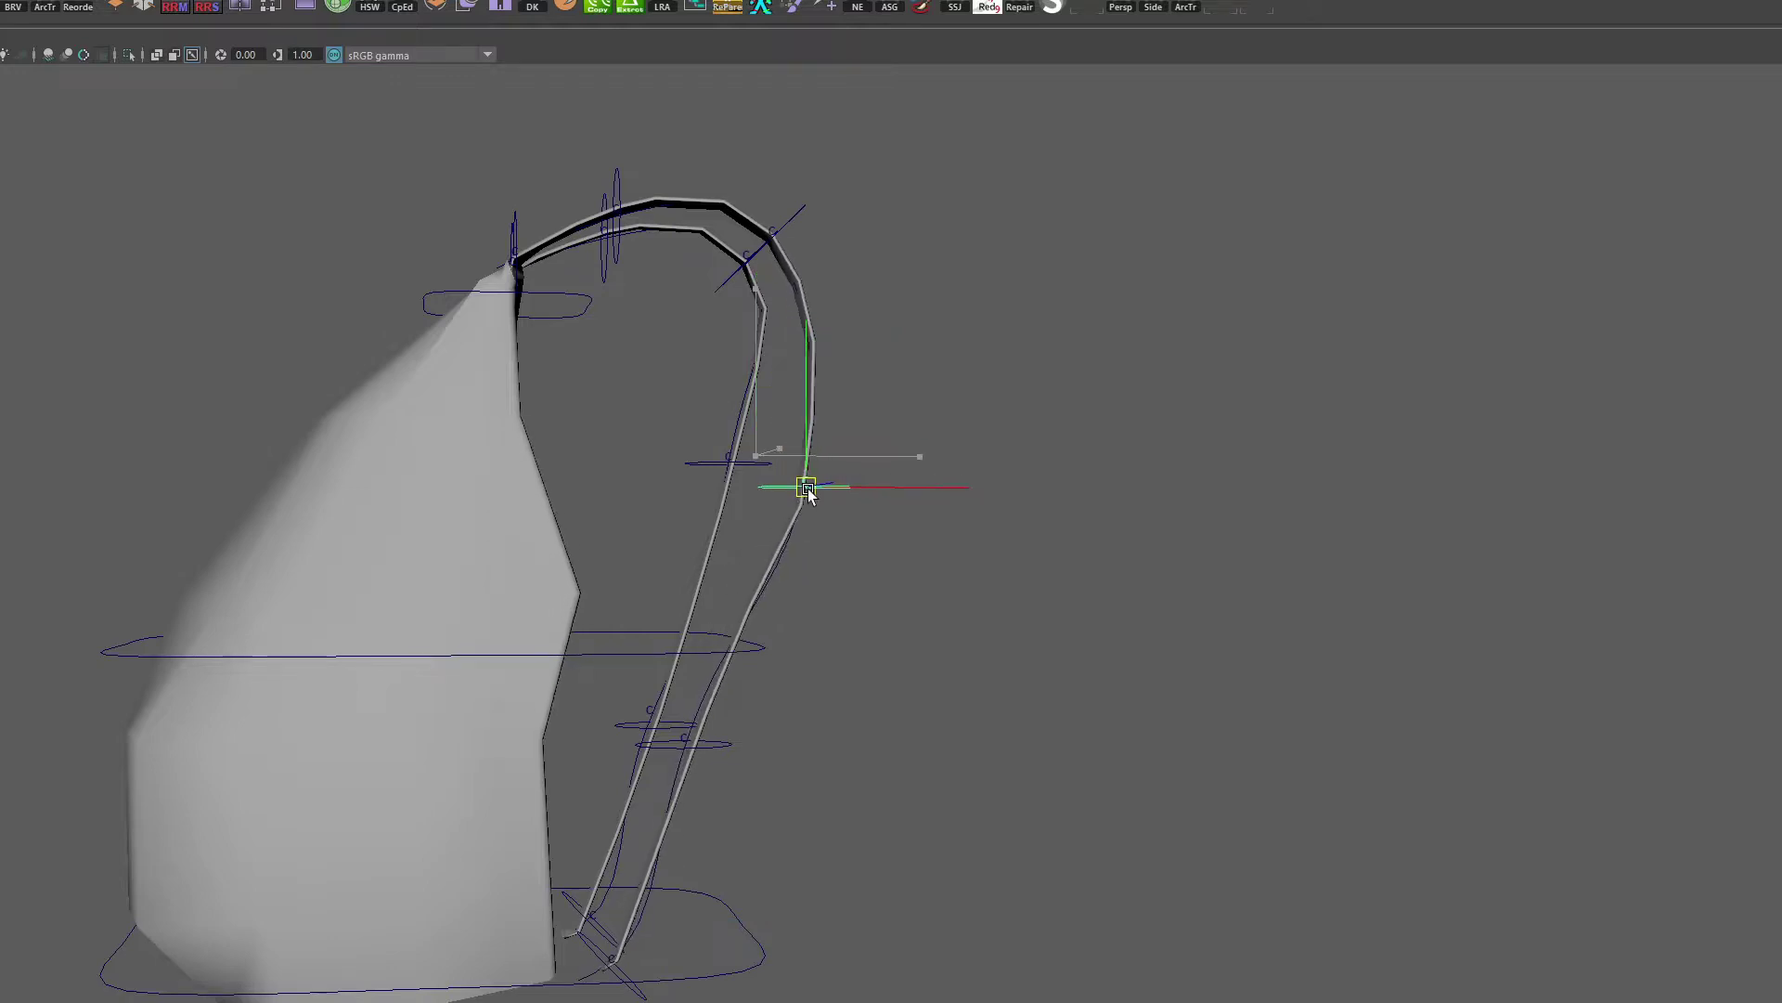
pyautogui.hotkey('ctrl', 'z')
pyautogui.hotkey('ctrl', 'z')
pyautogui.hotkey('ctrl', 'z')
pyautogui.hotkey('ctrl', 'z')
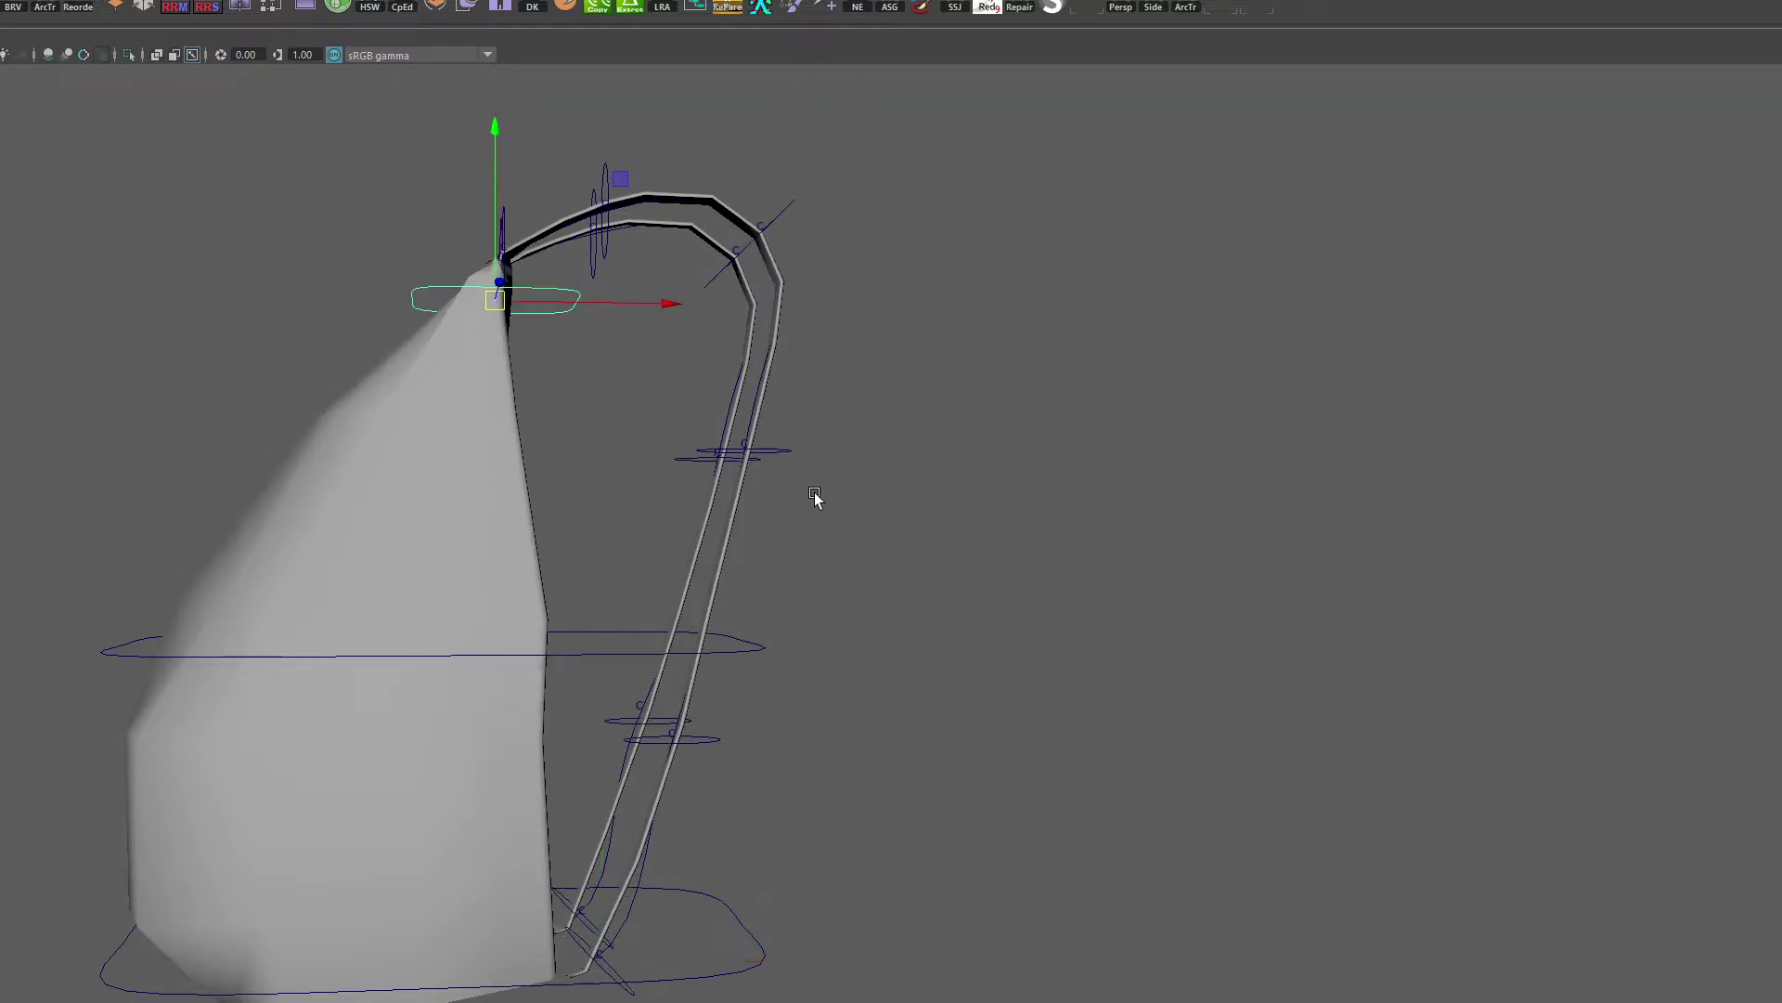
pyautogui.hotkey('ctrl', 'z')
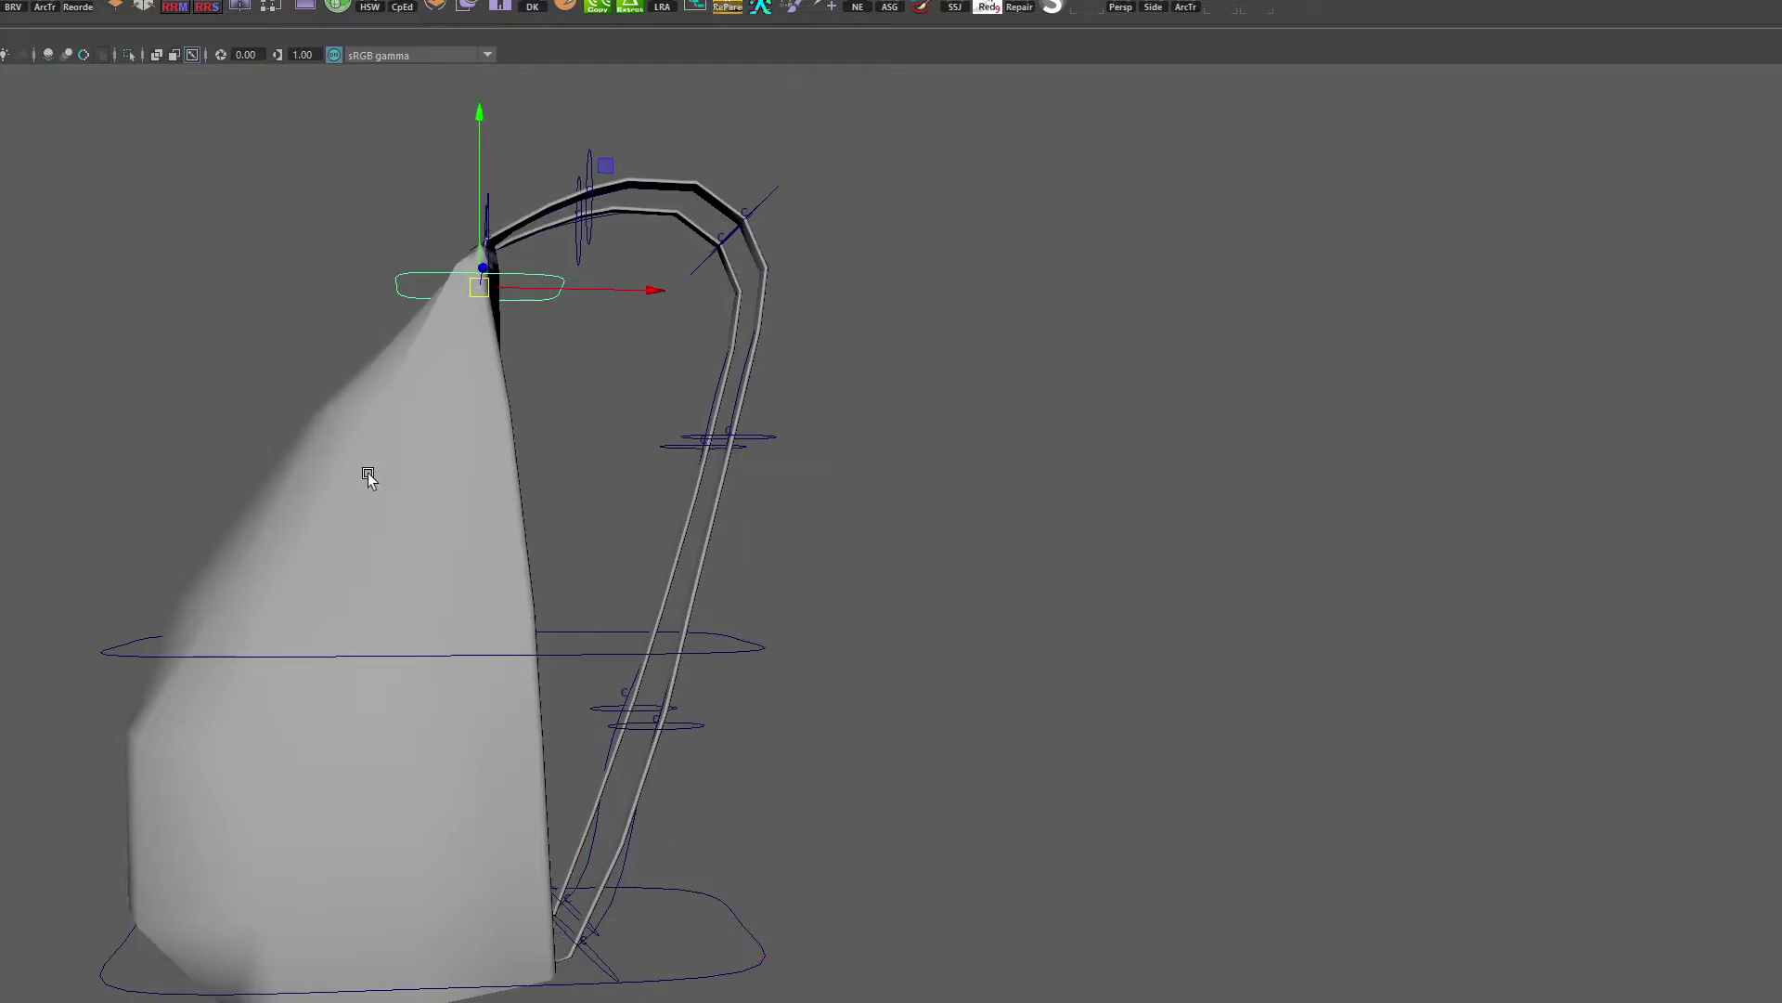